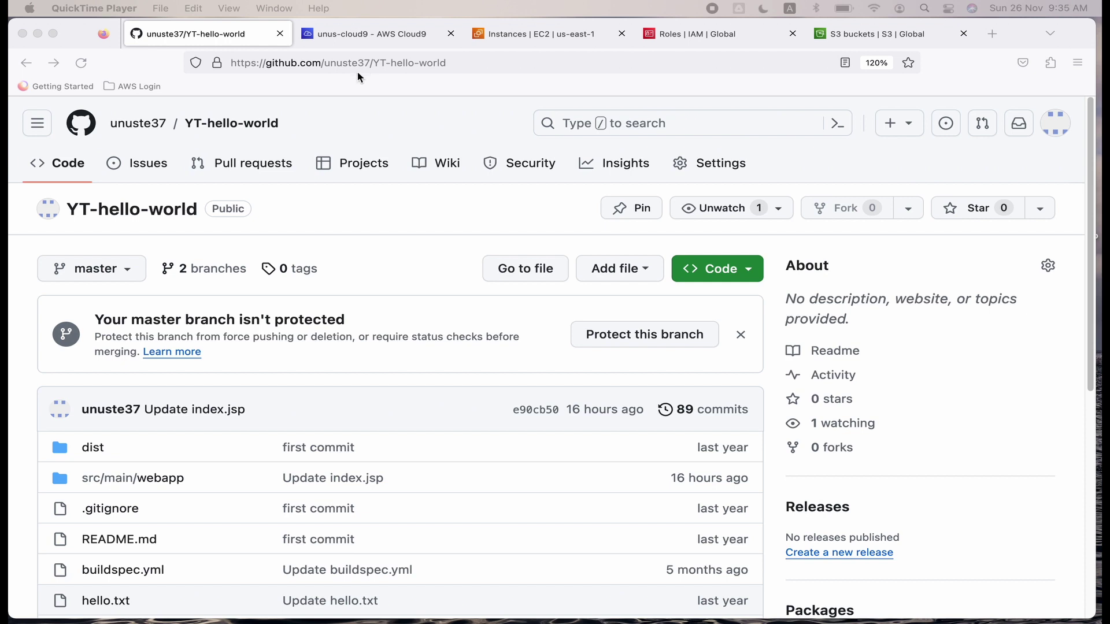
Step: Open index.jsp from the repository's src/main/webapp folder and examine its code
{"action": "left_click", "coordinate": [339, 472]}
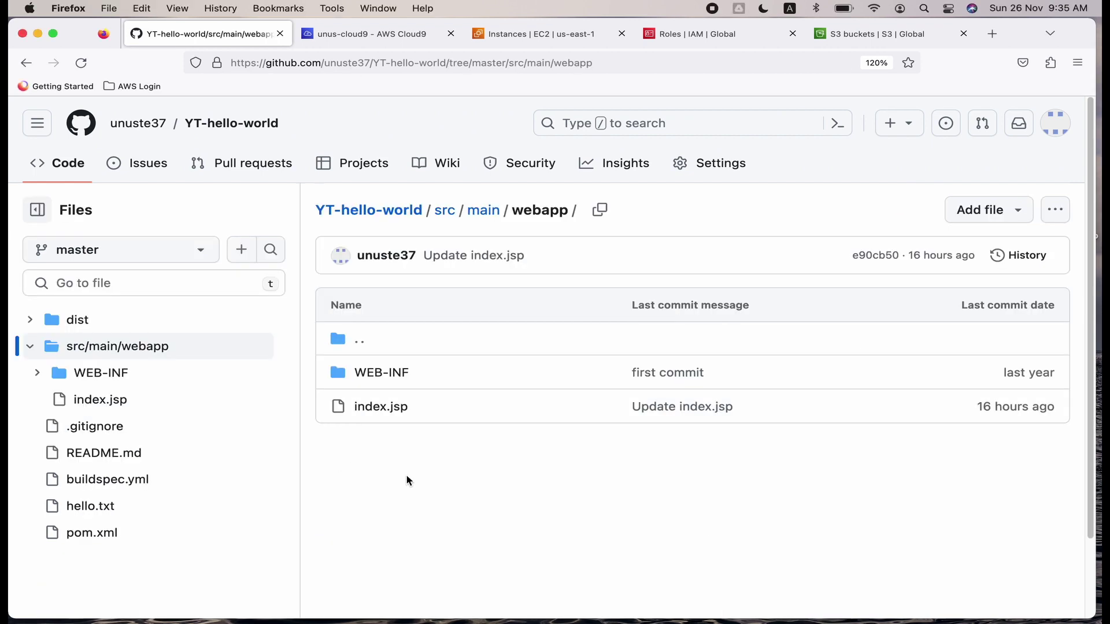
{"action": "left_click", "coordinate": [391, 412]}
{"action": "scroll", "coordinate": [561, 428], "scroll_direction": "down", "scroll_amount": 3}
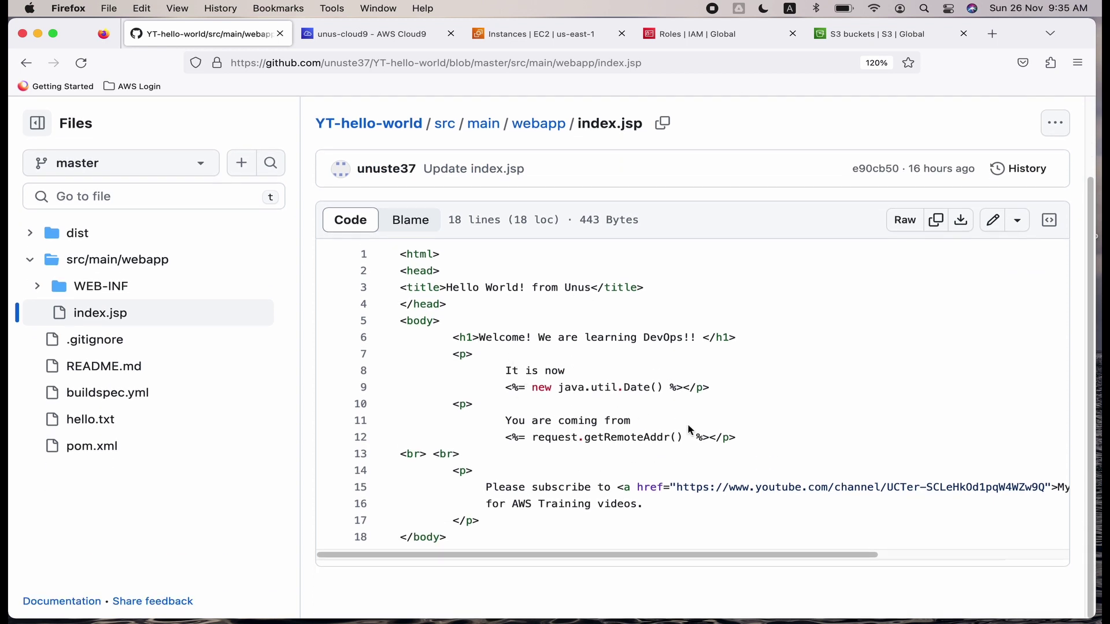
{"action": "scroll", "coordinate": [607, 422], "scroll_direction": "up", "scroll_amount": 3}
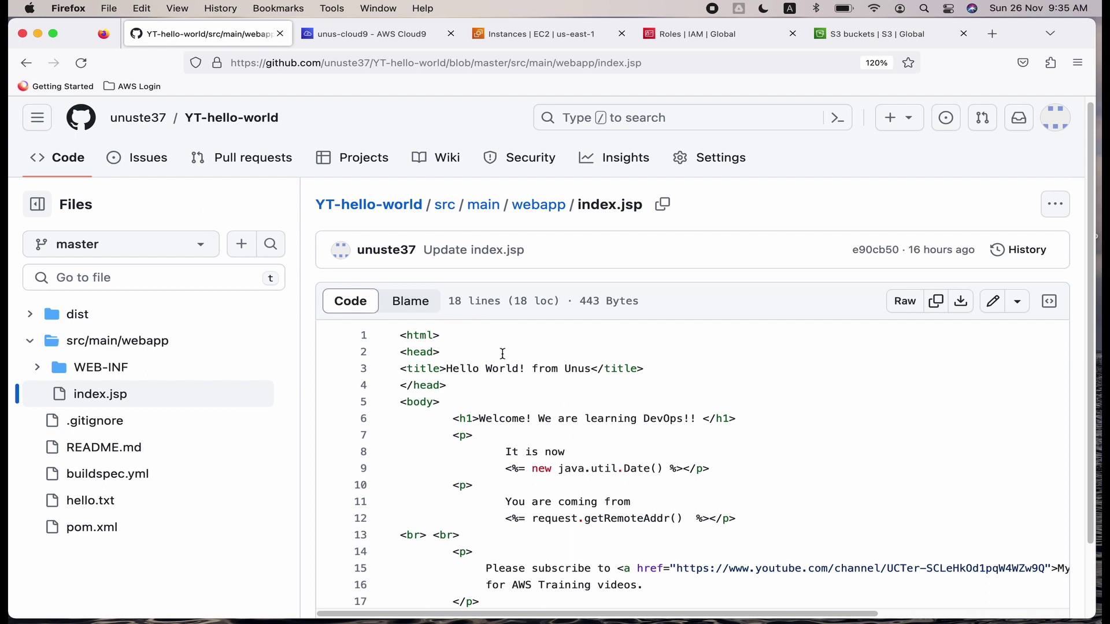
{"action": "left_click", "coordinate": [385, 35]}
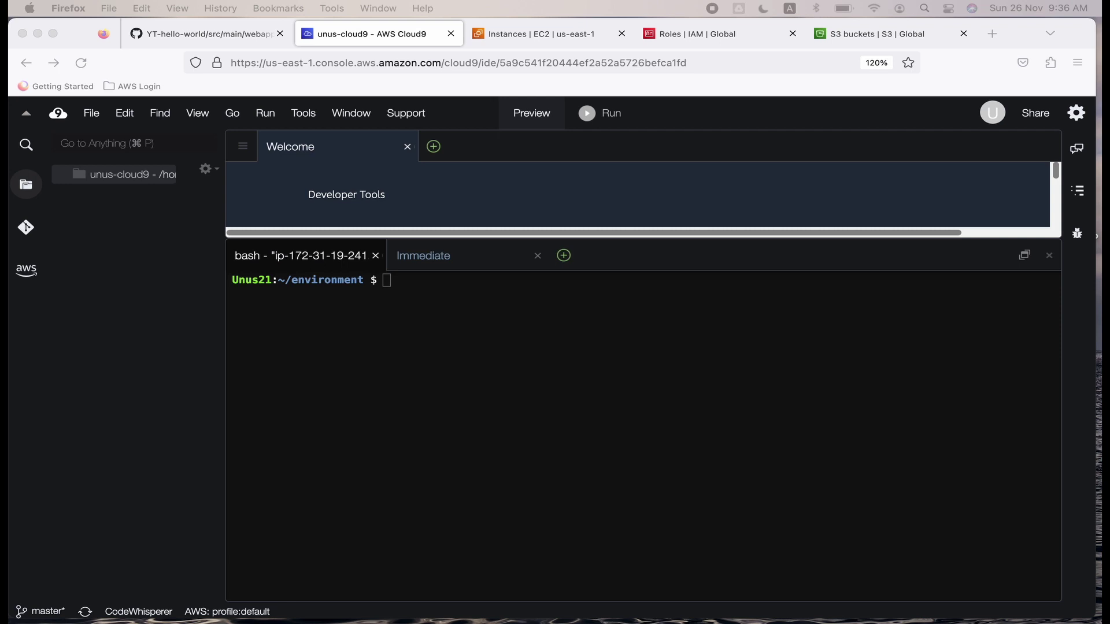
{"action": "left_click", "coordinate": [463, 366]}
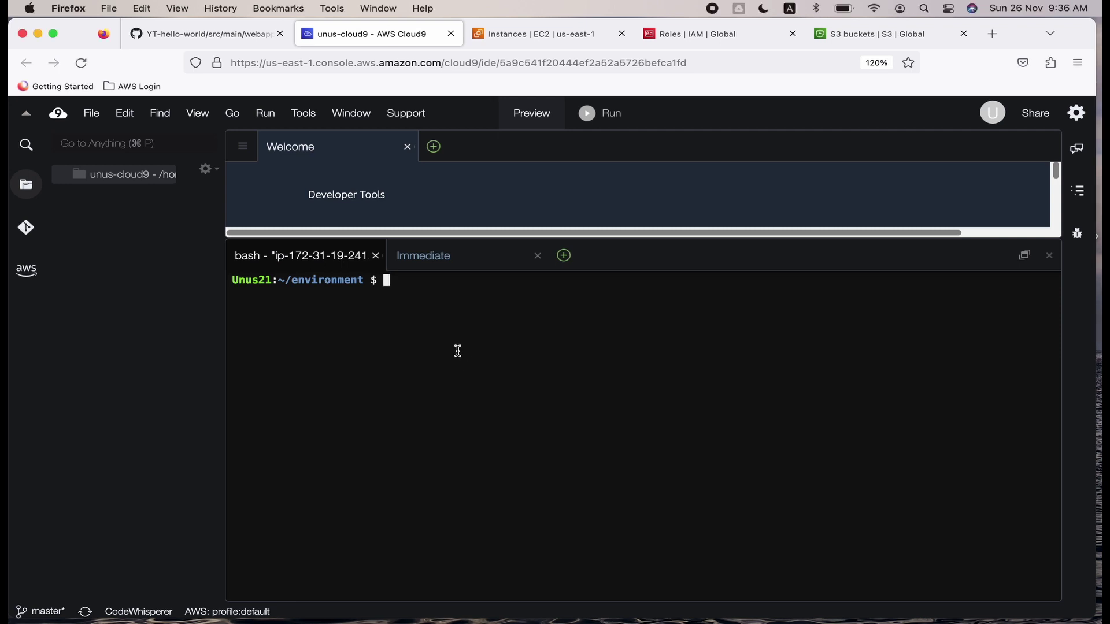
{"action": "type", "text": "git clone https://github.com/unuste37/YT-hello-world.git"}
{"action": "key", "text": "Return"}
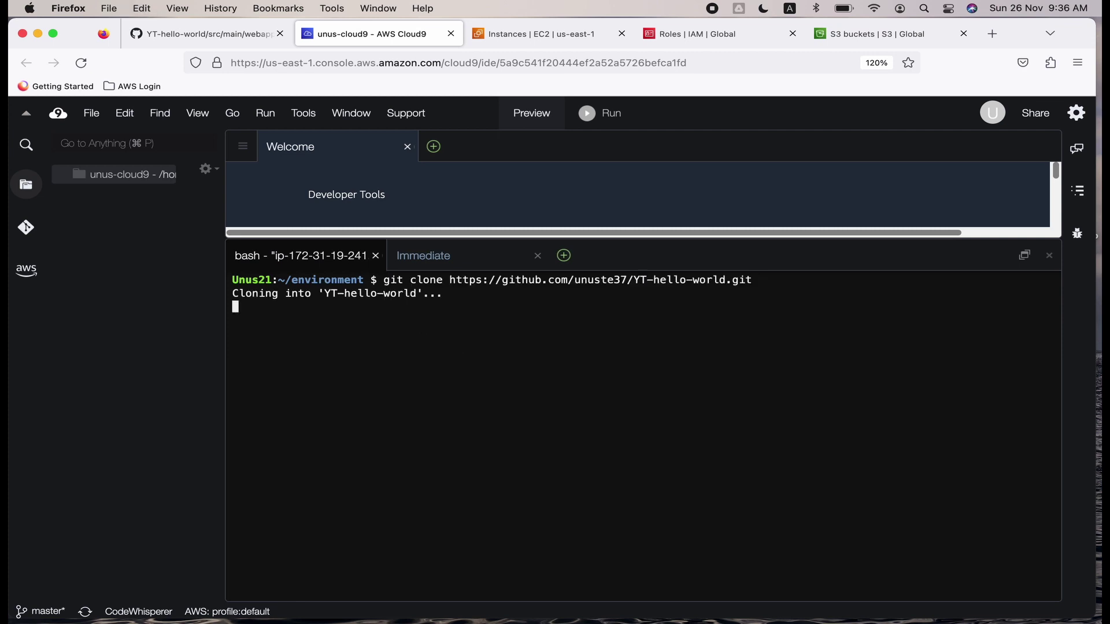
Step: Change into the cloned YT-hello-world directory and list its contents
{"action": "type", "text": "ls"}
{"action": "key", "text": "Return"}
{"action": "type", "text": "cd YT"}
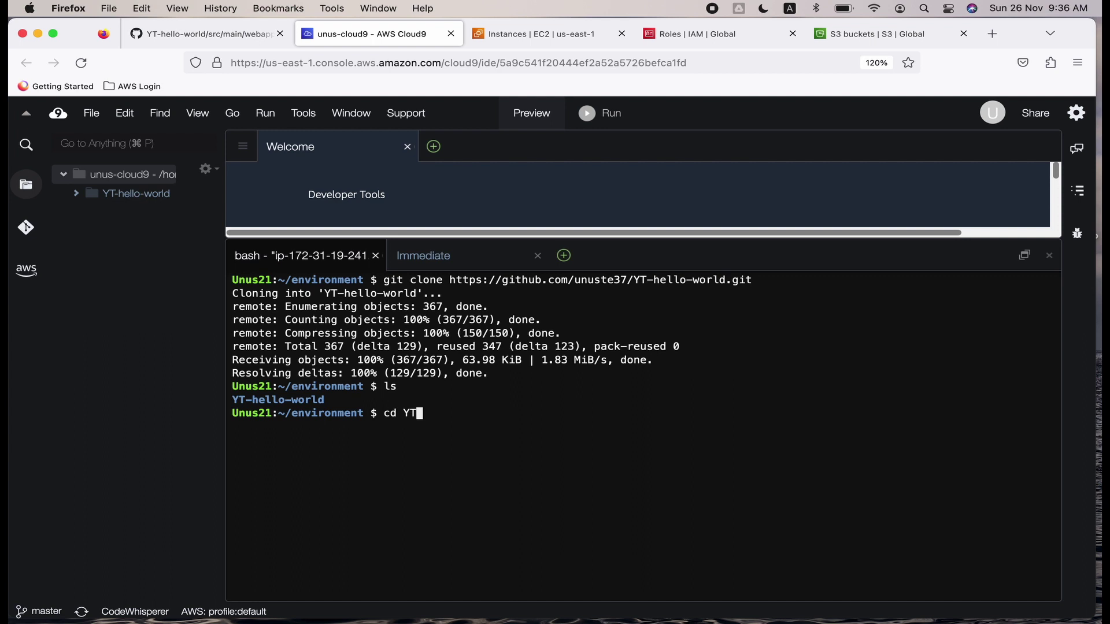
{"action": "key", "text": "Tab"}
{"action": "key", "text": "Return"}
{"action": "type", "text": "ls"}
{"action": "key", "text": "Return"}
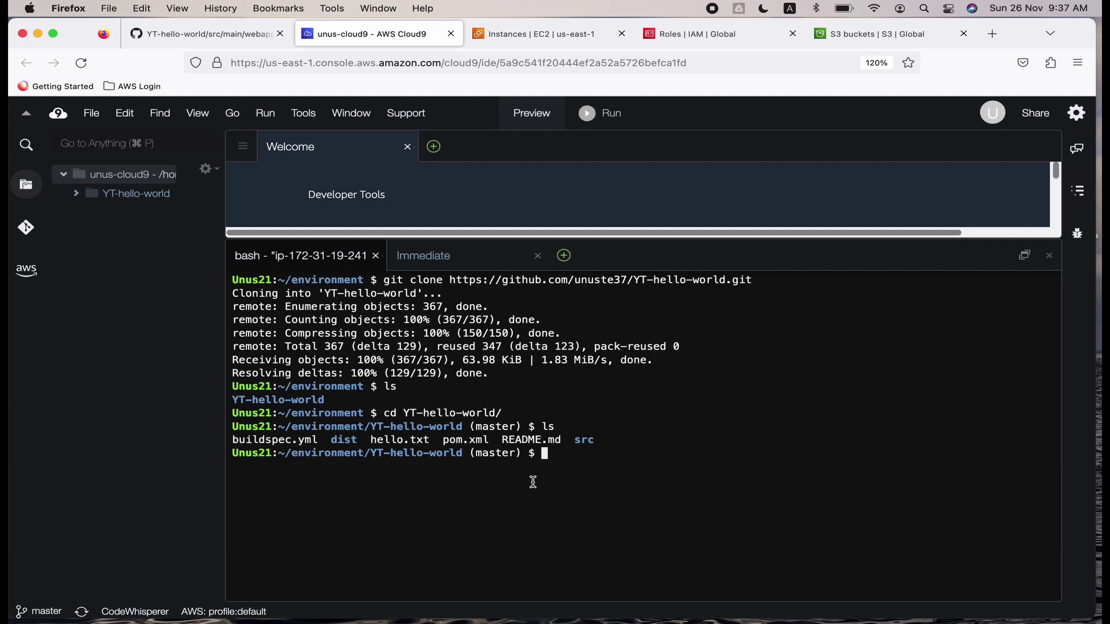
Step: Print buildspec.yml with cat and examine its build phases and the artifact file entry
{"action": "type", "text": "cat buildspec.yml"}
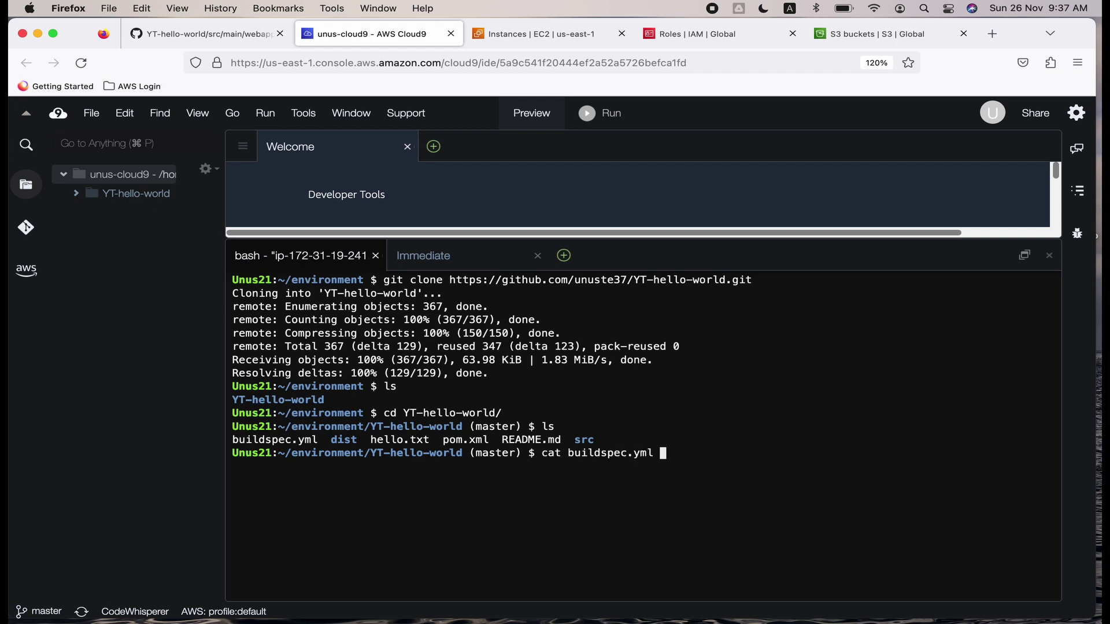
{"action": "key", "text": "Return"}
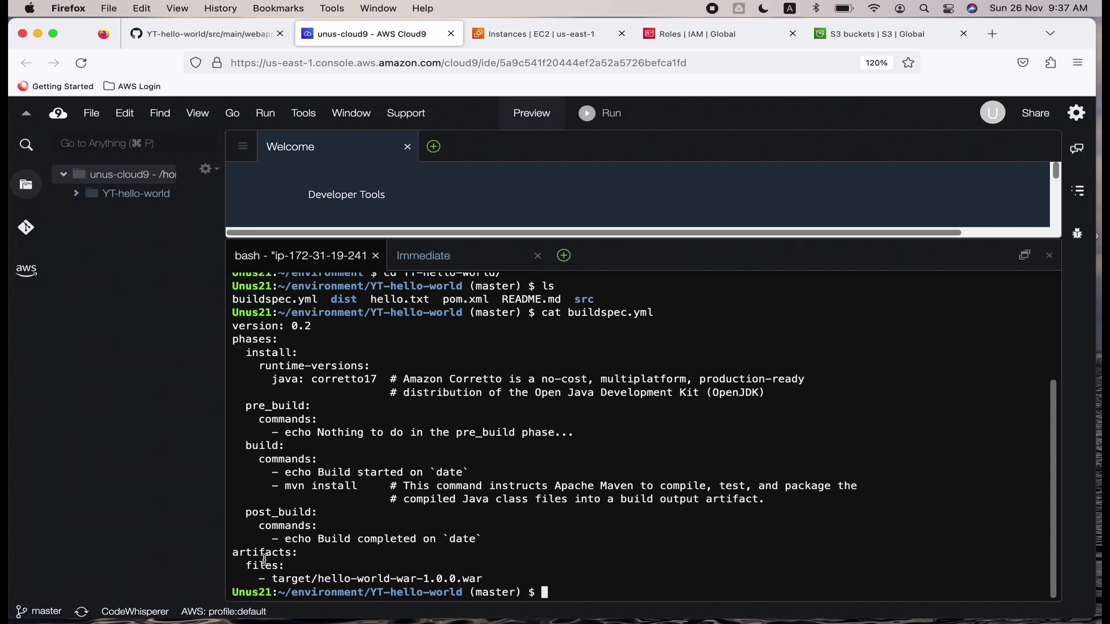
{"action": "left_click_drag", "start_coordinate": [254, 556], "coordinate": [288, 556]}
{"action": "left_click", "coordinate": [276, 578]}
{"action": "left_click_drag", "start_coordinate": [324, 579], "coordinate": [485, 579]}
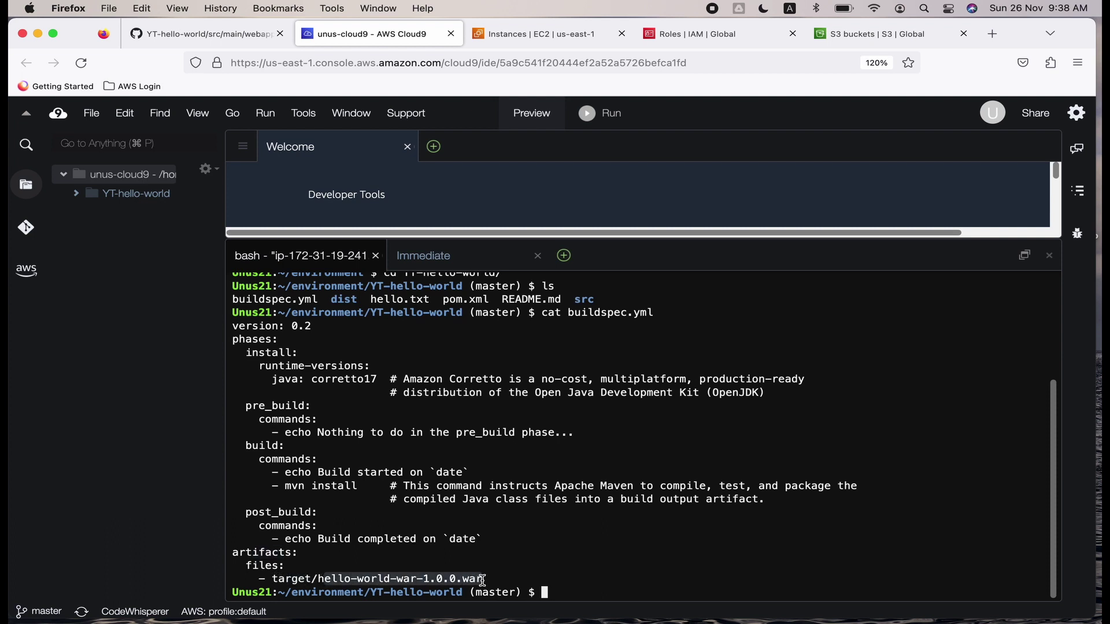
{"action": "left_click", "coordinate": [527, 571]}
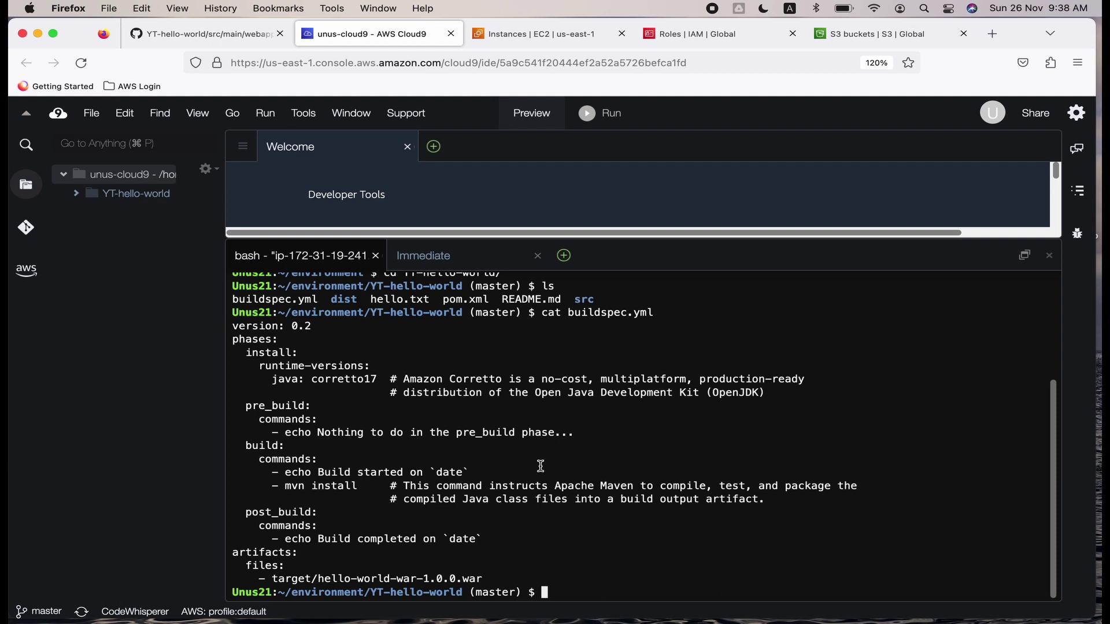
Step: List the repository files again and print the current working directory
{"action": "type", "text": "ls"}
{"action": "key", "text": "Return"}
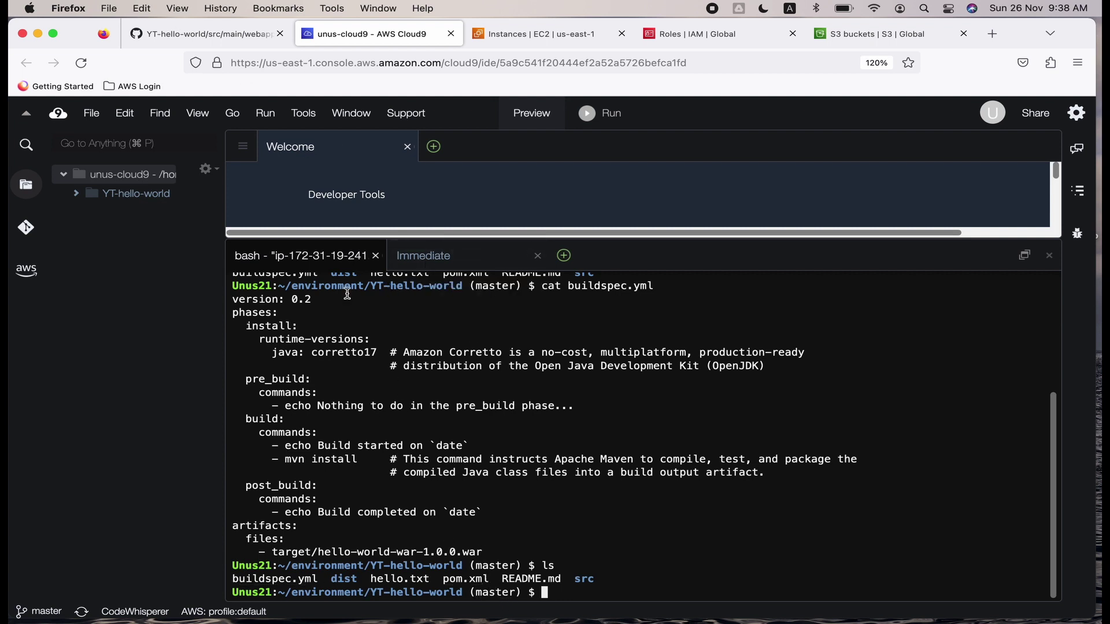
{"action": "type", "text": "pwd"}
{"action": "key", "text": "Return"}
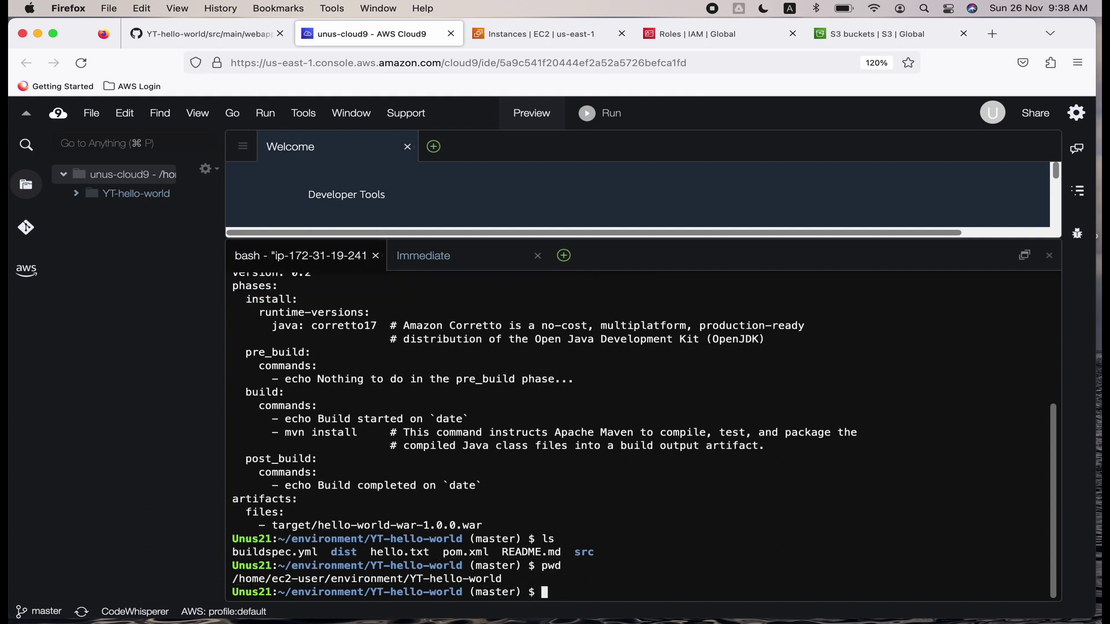
Step: Zip all repository files recursively into an archive named YT-HelloWorld and list the directory to check for it
{"action": "type", "text": "zip -r YT-HelloWorld *"}
{"action": "key", "text": "Return"}
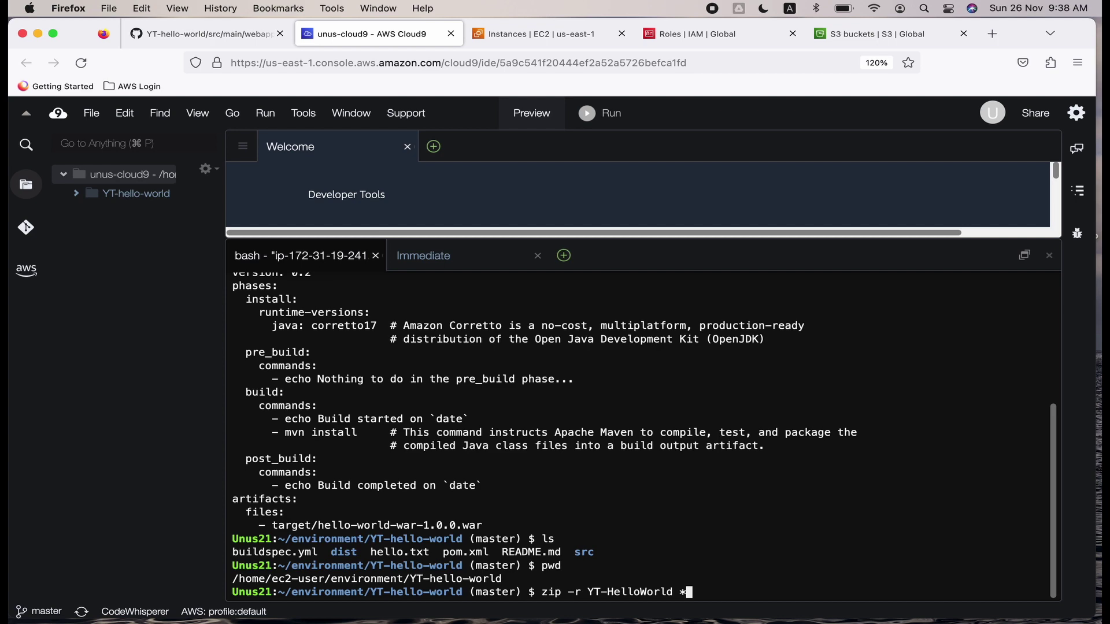
{"action": "type", "text": "ls"}
{"action": "key", "text": "Return"}
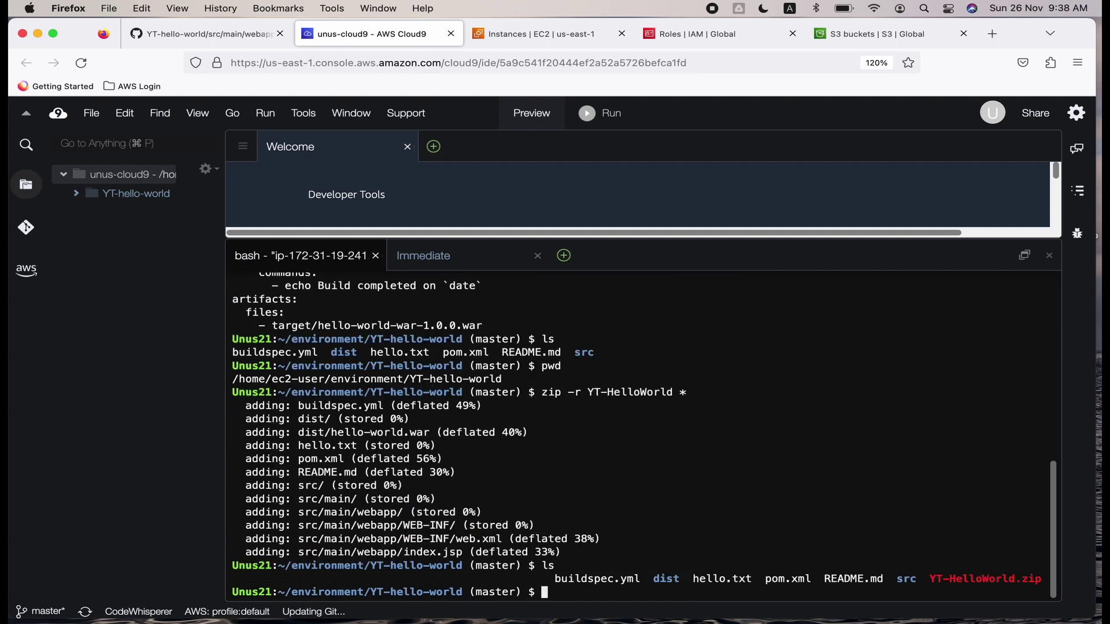
{"action": "type", "text": "ls"}
{"action": "key", "text": "Return"}
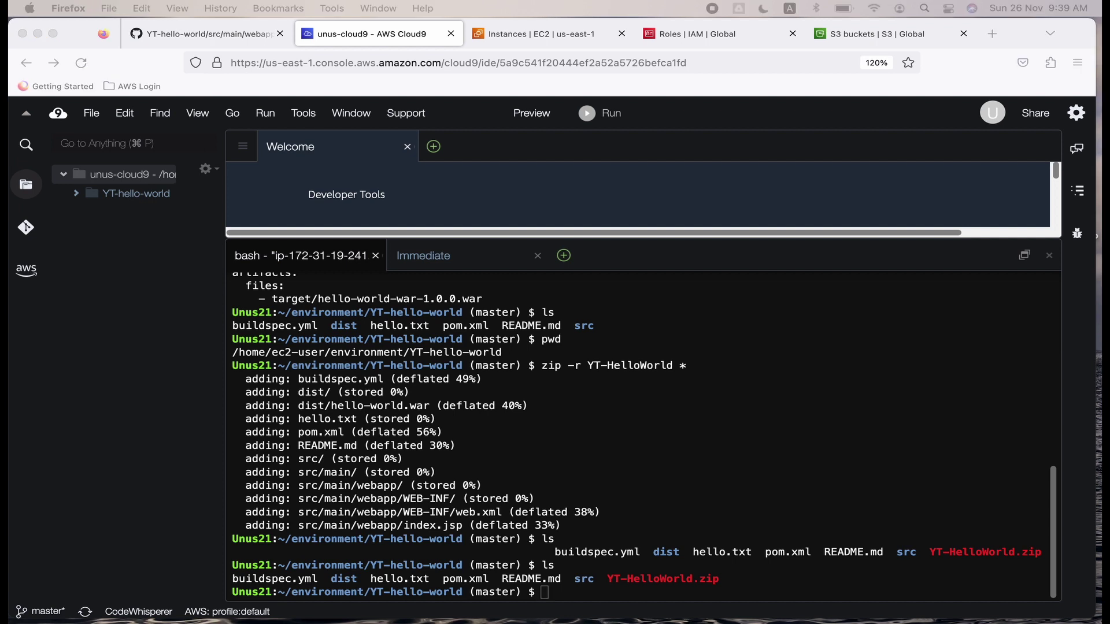
Step: Create an S3 bucket named unus-yt-codebuild in region us-east-1 with the AWS CLI and list all buckets
{"action": "left_click", "coordinate": [667, 443]}
{"action": "type", "text": "aws s3api create-bucket --bucket unus-yt-codebuild --region us-east-1"}
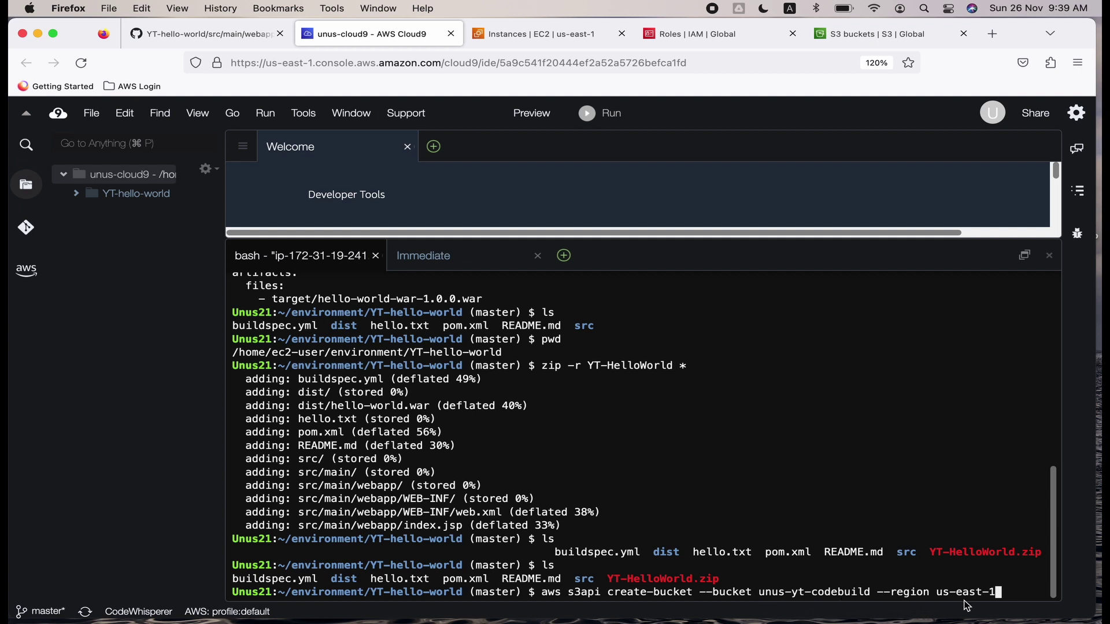
{"action": "key", "text": "Return"}
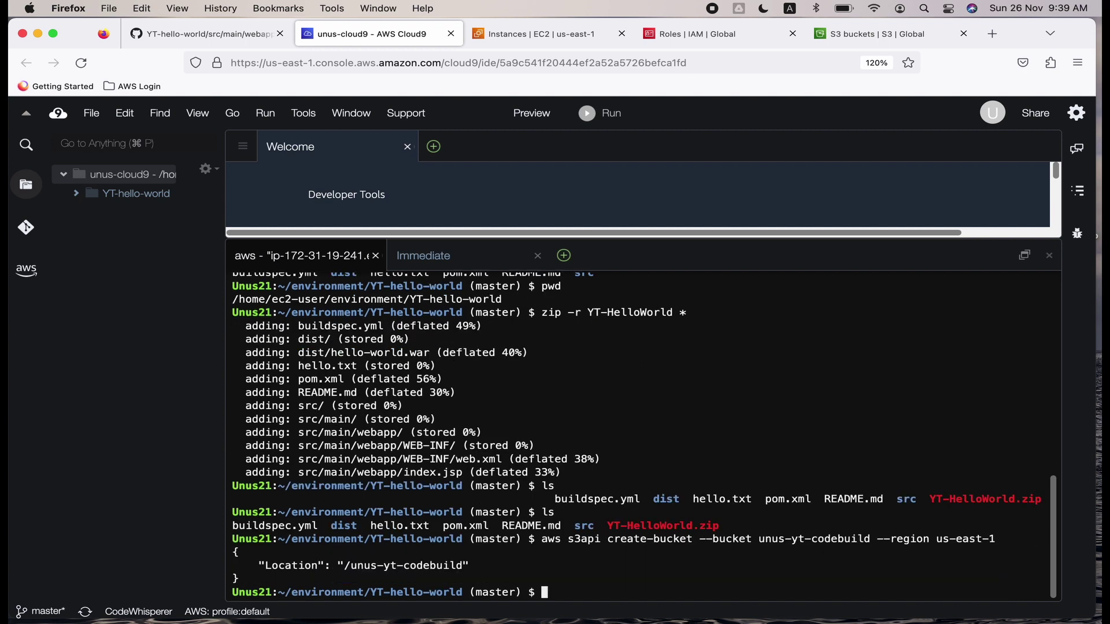
{"action": "type", "text": "aws s3 ls"}
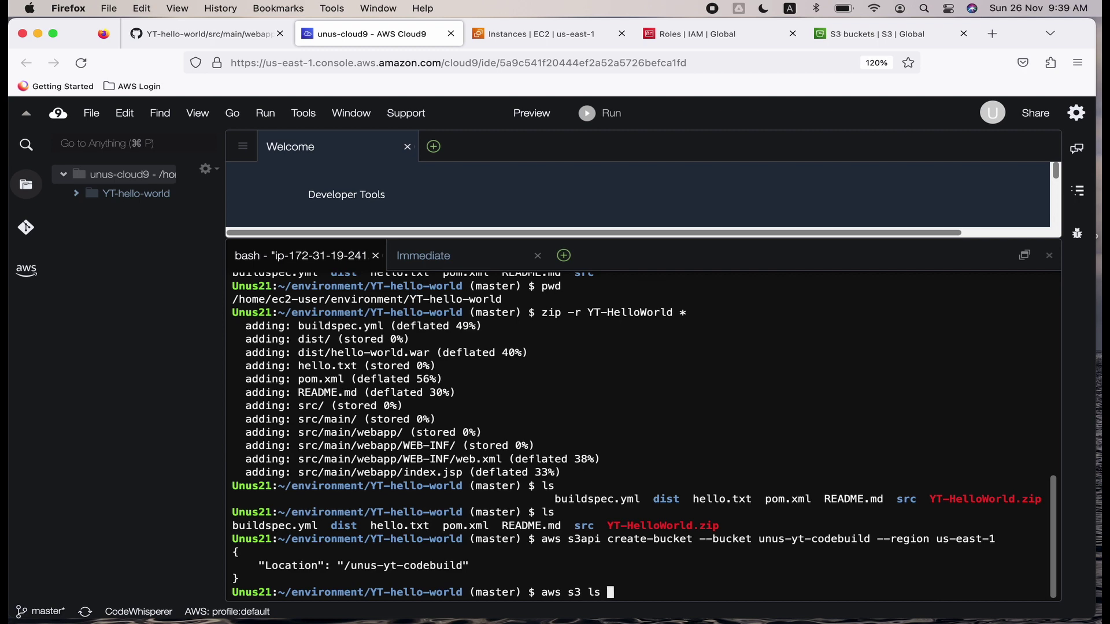
{"action": "key", "text": "Return"}
Step: Clear the terminal and copy YT-HelloWorld.zip to s3://unus-yt-codebuild/input/YT-HelloWorld.zip with the AWS CLI
{"action": "type", "text": "clear"}
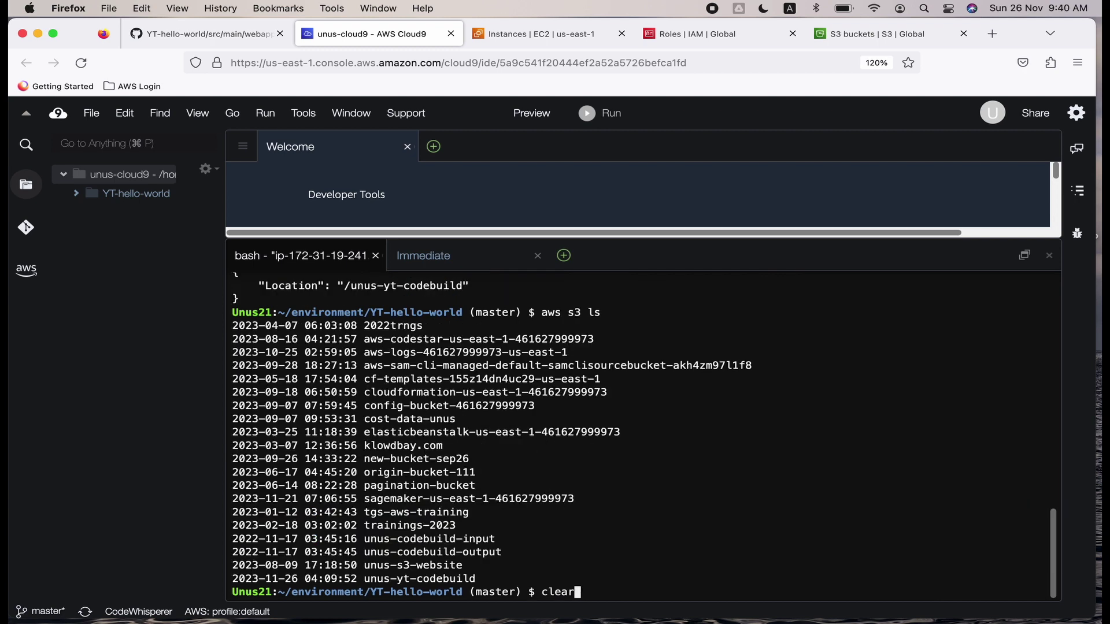
{"action": "key", "text": "Return"}
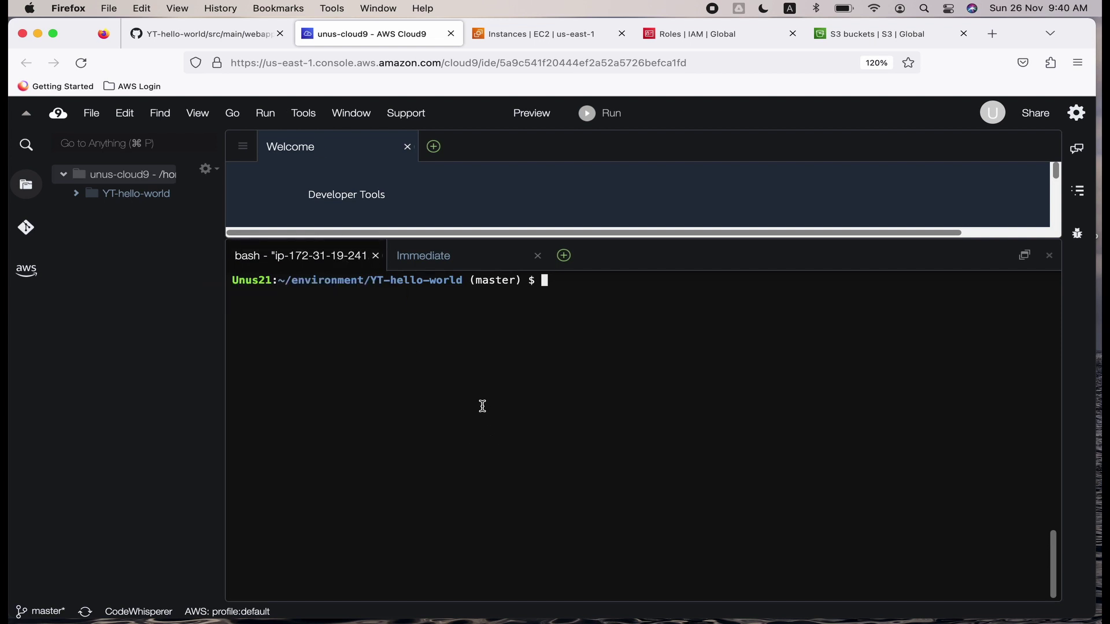
{"action": "type", "text": "ls"}
{"action": "key", "text": "Return"}
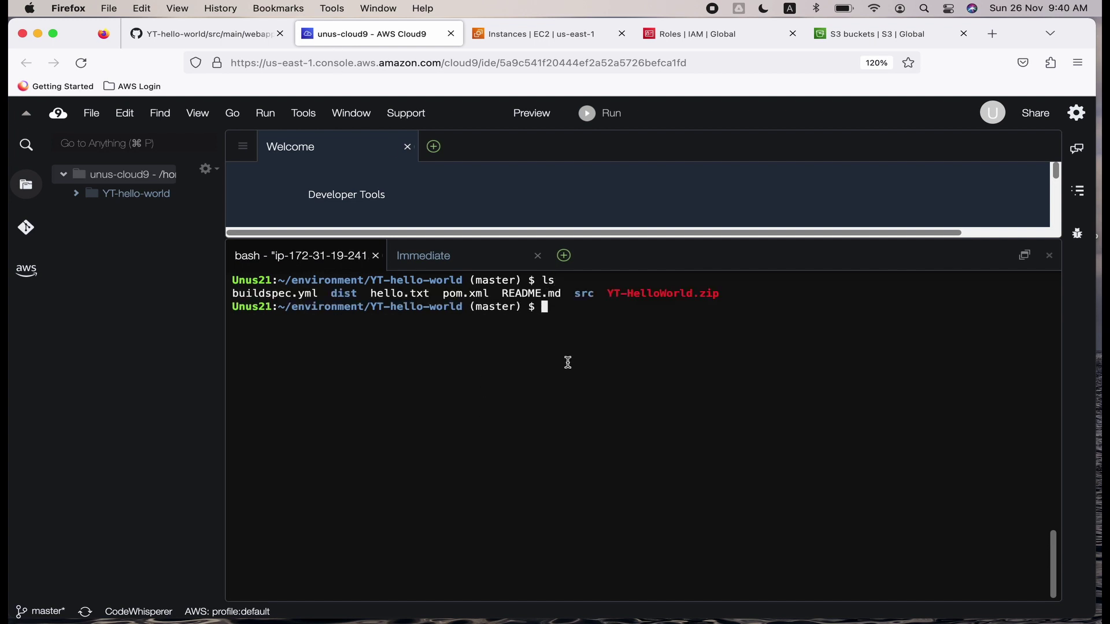
{"action": "type", "text": "aws s3 cp YT-HelloWorld.zip s3://unus-yt-codebuild/input/YT-HelloWorld.zip"}
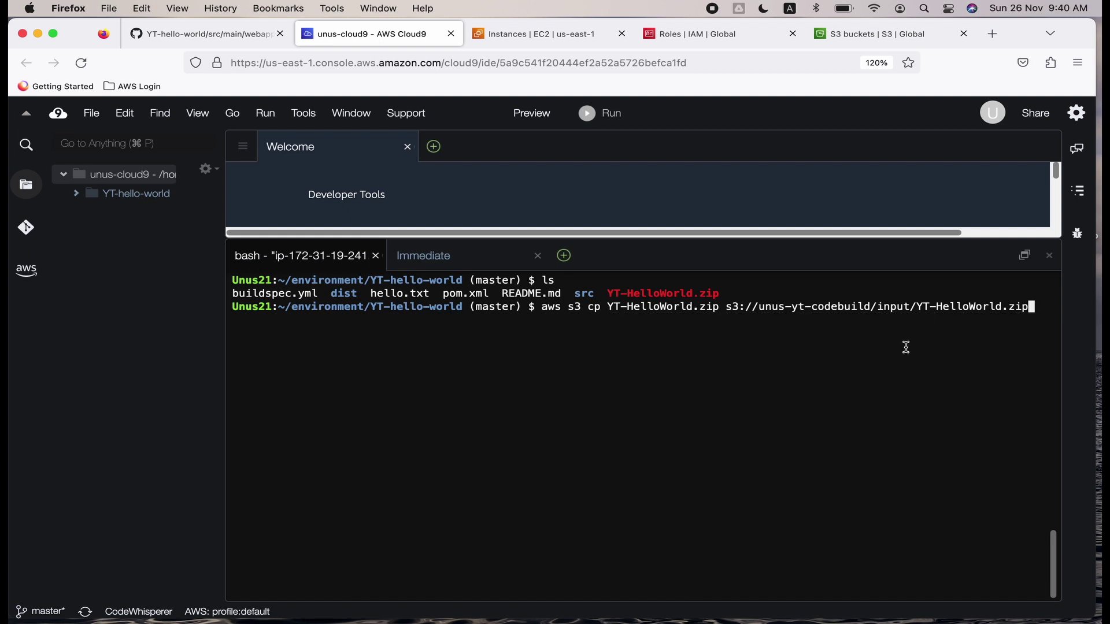
{"action": "key", "text": "Return"}
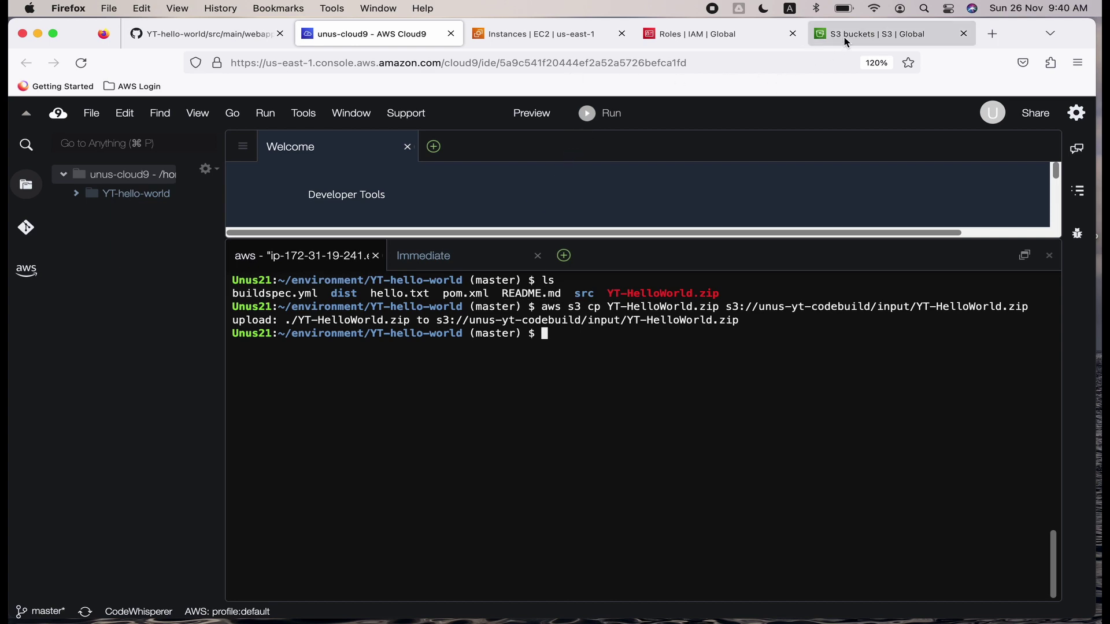
Step: In the S3 console, open the input folder of the unus-yt-codebuild bucket to check for the uploaded archive
{"action": "left_click", "coordinate": [873, 34]}
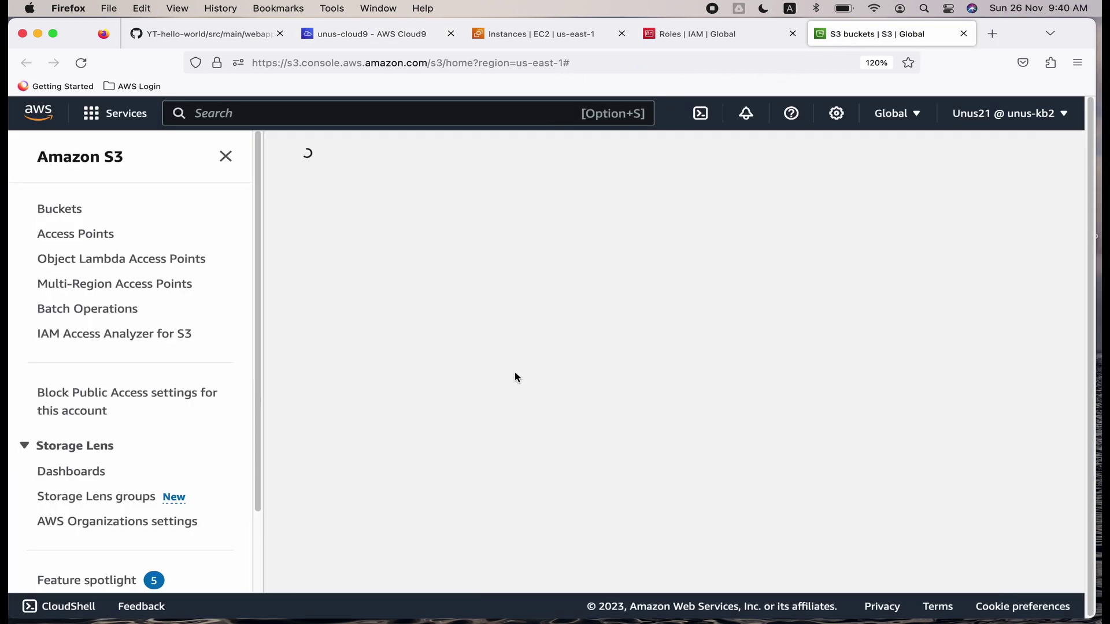
{"action": "scroll", "coordinate": [514, 369], "scroll_direction": "down", "scroll_amount": 15}
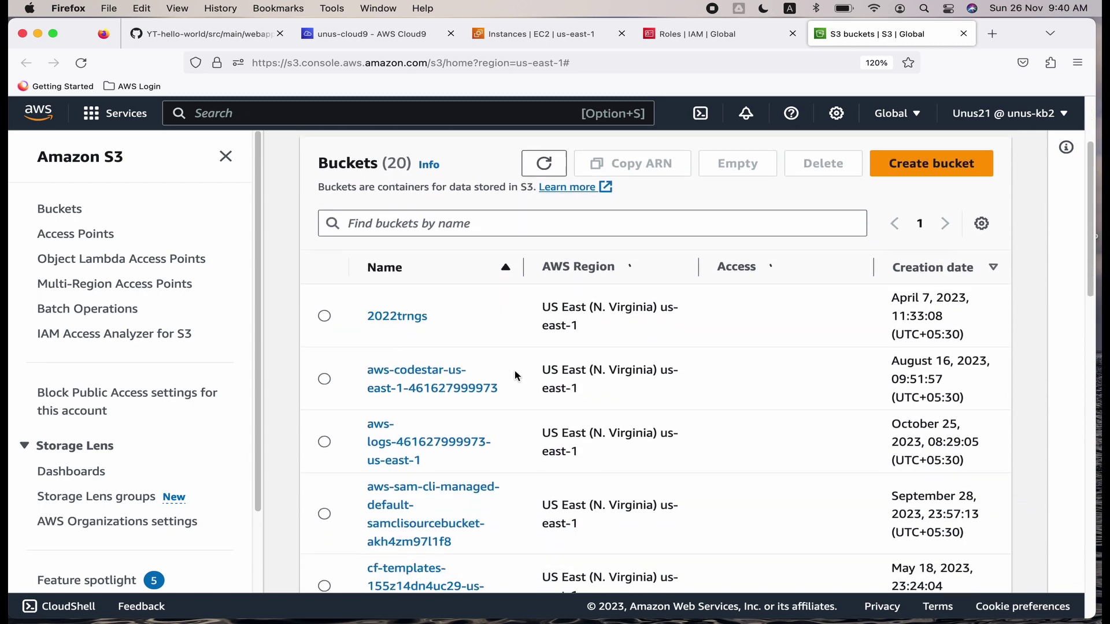
{"action": "left_click", "coordinate": [515, 357]}
{"action": "left_click", "coordinate": [406, 538]}
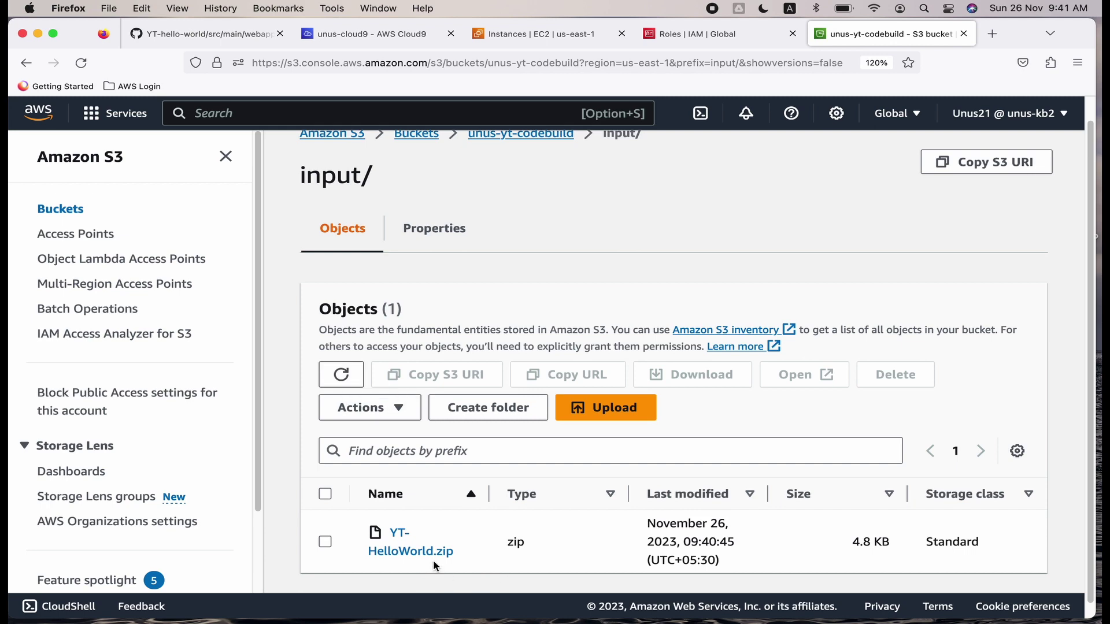
Step: Start a new build project in the CodeBuild console and name it codebuild-demo-nov26
{"action": "key", "text": "ctrl+Tab"}
{"action": "left_click", "coordinate": [373, 41]}
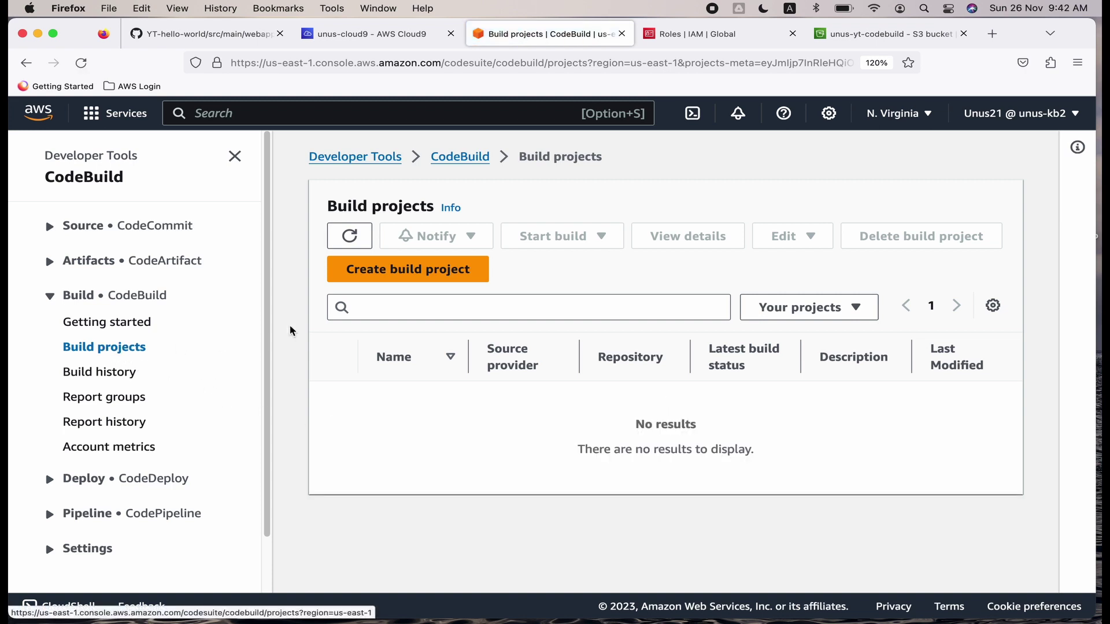
{"action": "left_click", "coordinate": [451, 270]}
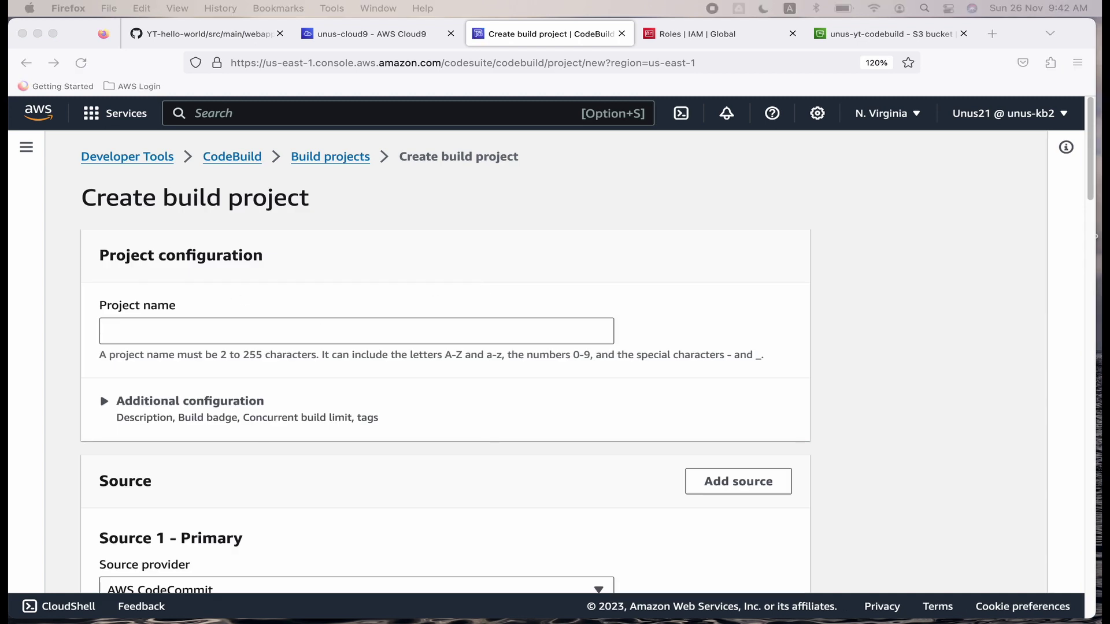
{"action": "left_click", "coordinate": [133, 339]}
{"action": "type", "text": "codeb"}
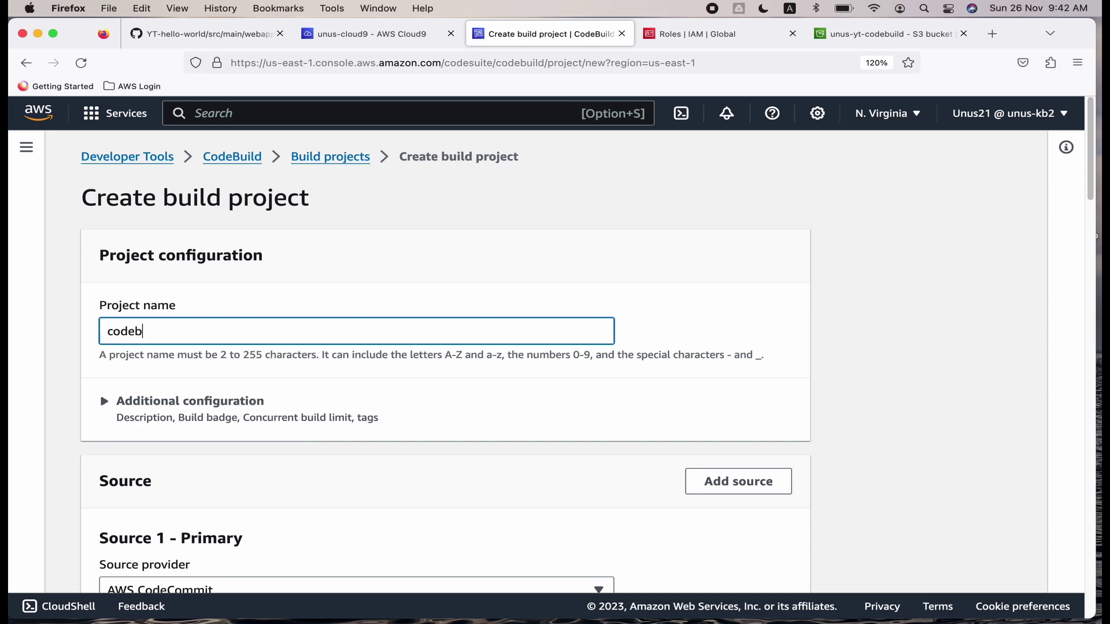
{"action": "type", "text": "uild-demo-nov26"}
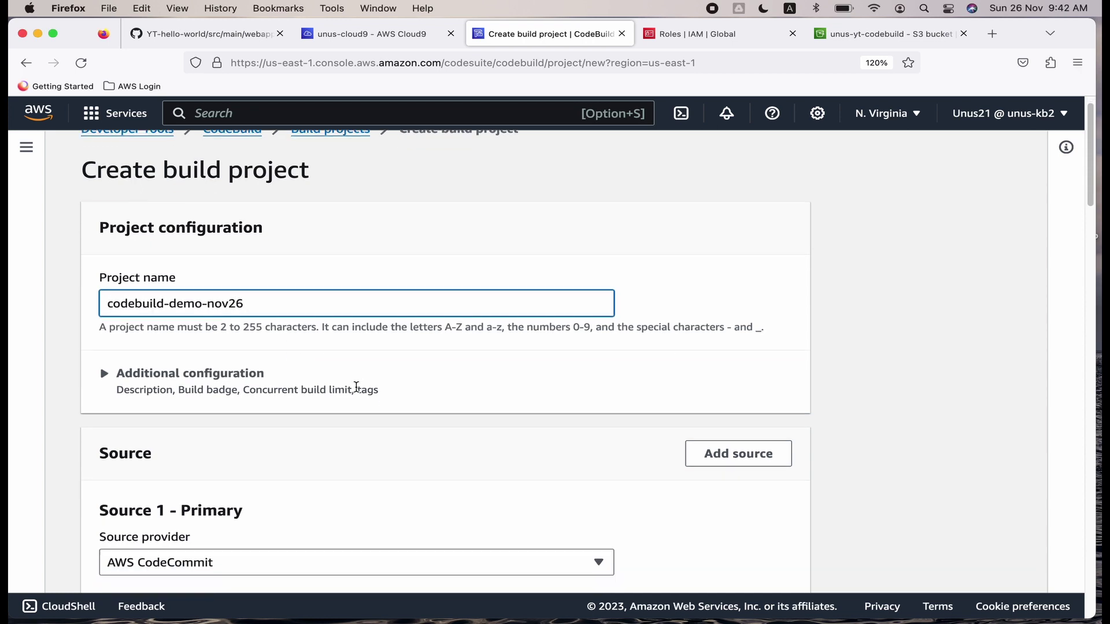
Step: Set the primary source provider of the build project to Amazon S3
{"action": "scroll", "coordinate": [356, 388], "scroll_direction": "down", "scroll_amount": 5}
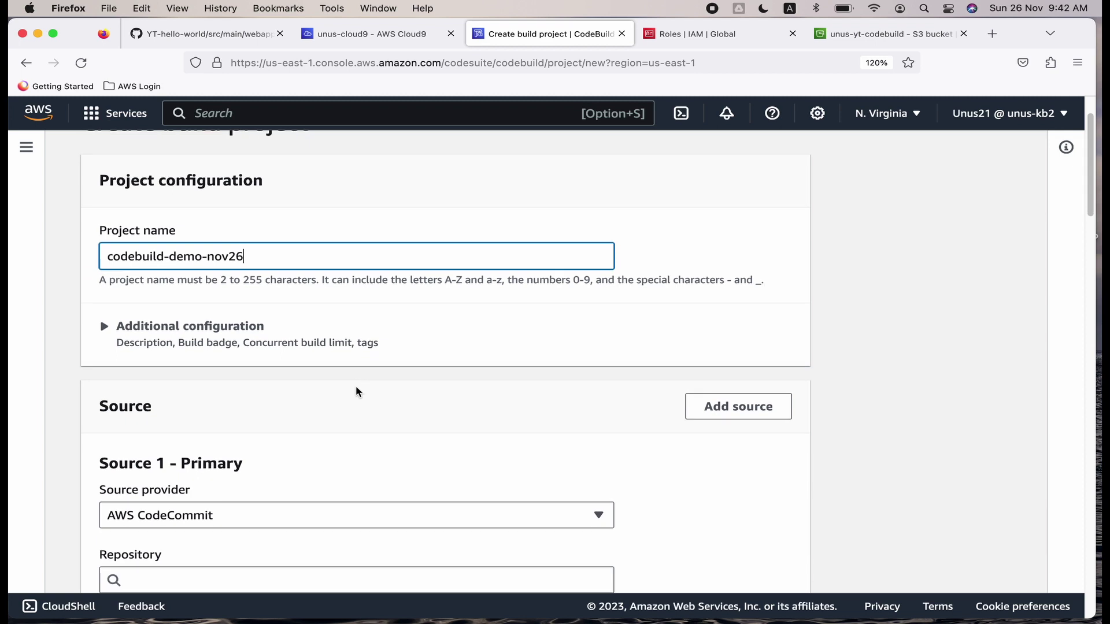
{"action": "scroll", "coordinate": [356, 392], "scroll_direction": "down", "scroll_amount": 4}
{"action": "left_click", "coordinate": [266, 288]}
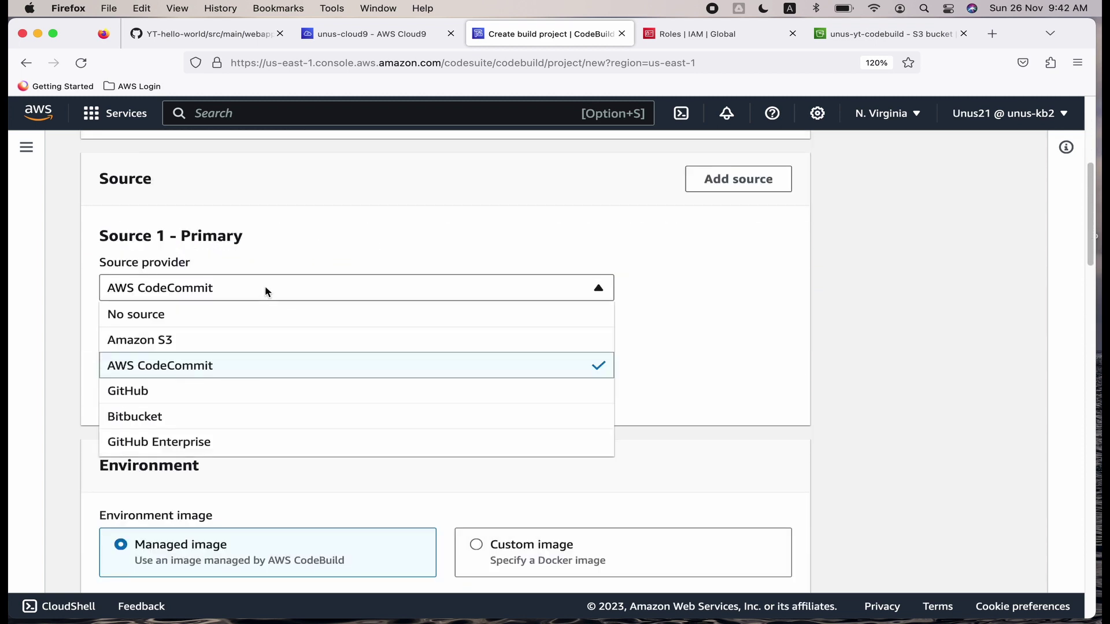
{"action": "left_click", "coordinate": [185, 340]}
{"action": "scroll", "coordinate": [289, 344], "scroll_direction": "down", "scroll_amount": 2}
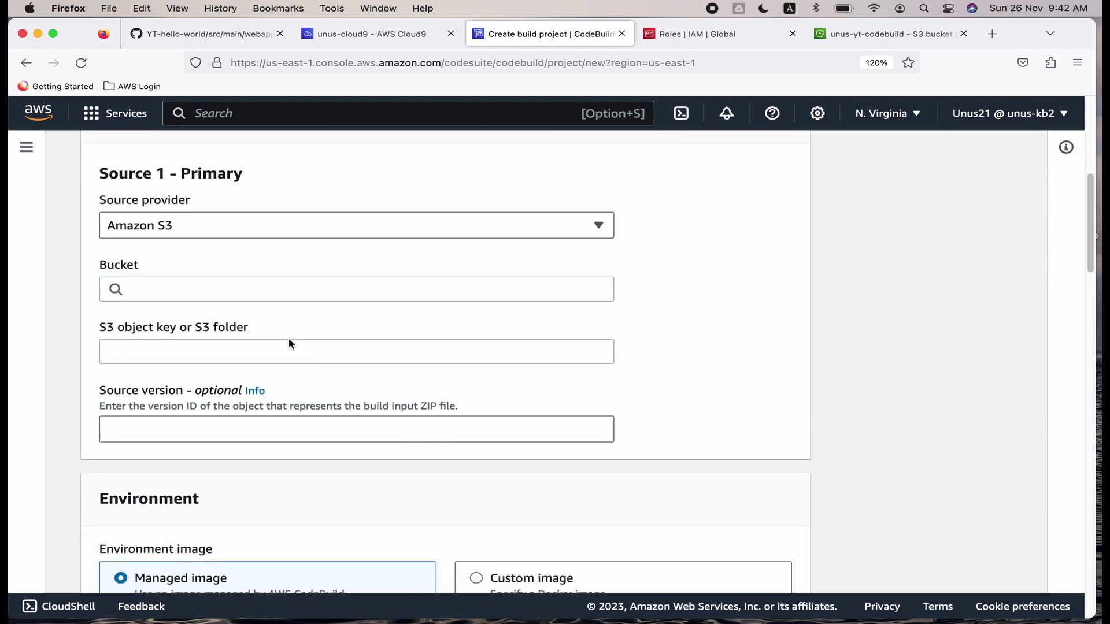
Step: Set the source bucket to unus-yt-codebuild and the S3 object key to input/YT-HelloWorld.zip
{"action": "left_click", "coordinate": [173, 290]}
{"action": "scroll", "coordinate": [190, 405], "scroll_direction": "down", "scroll_amount": 5}
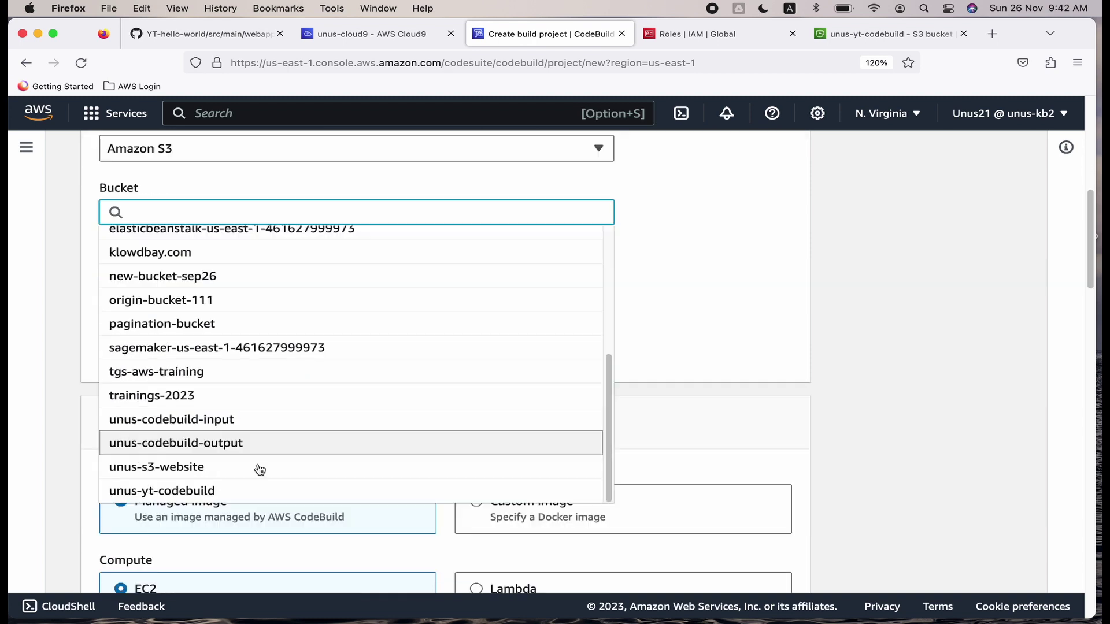
{"action": "left_click", "coordinate": [210, 490]}
{"action": "left_click", "coordinate": [159, 275]}
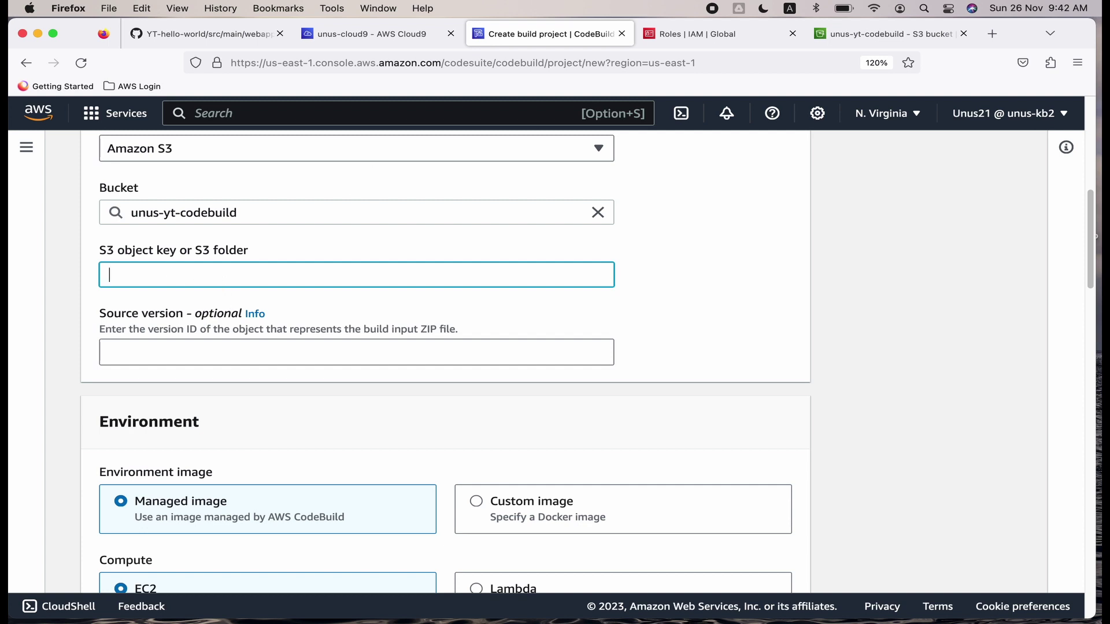
{"action": "key", "text": "super+Tab"}
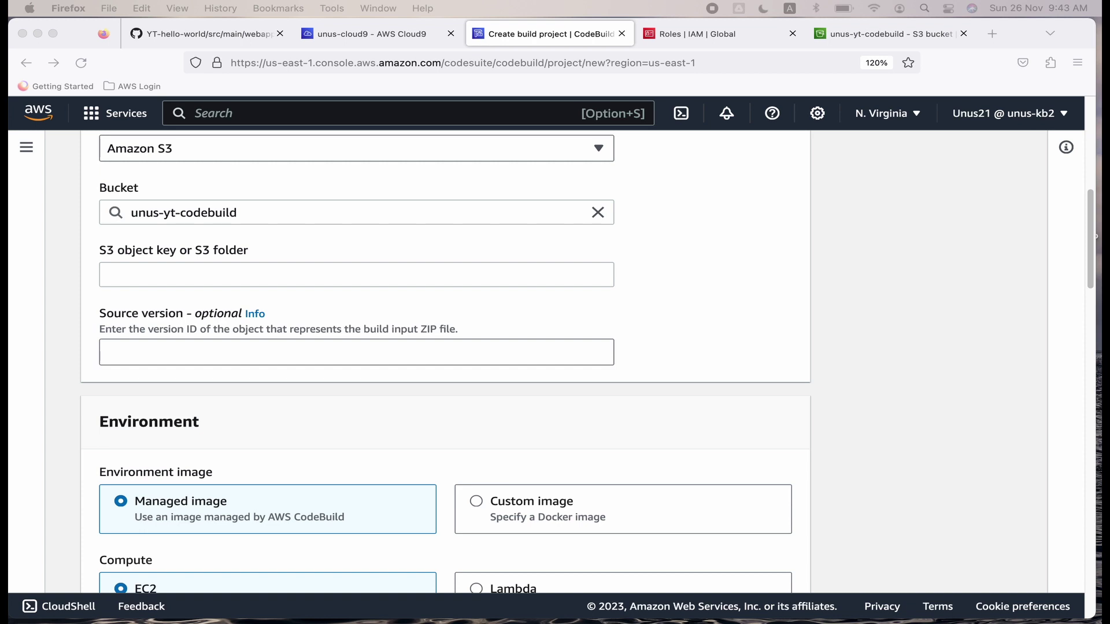
{"action": "left_click", "coordinate": [169, 267]}
{"action": "type", "text": "input/YT-HelloWorld.zip"}
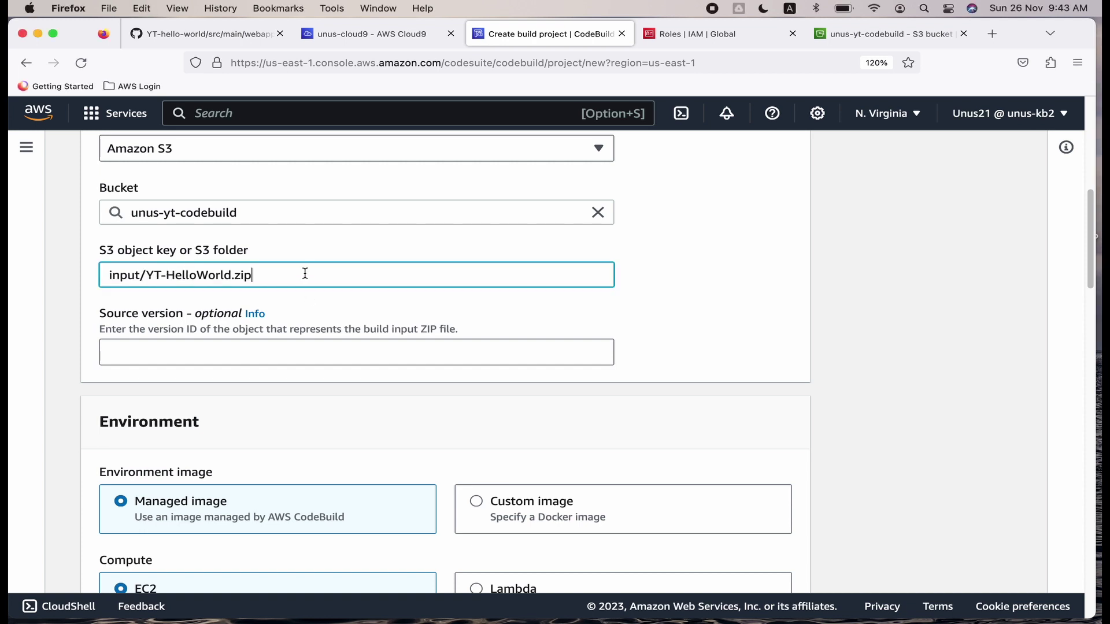
Step: Set the build environment's operating system to Ubuntu and its runtime to Standard
{"action": "scroll", "coordinate": [304, 274], "scroll_direction": "down", "scroll_amount": 1}
{"action": "scroll", "coordinate": [229, 300], "scroll_direction": "down", "scroll_amount": 5}
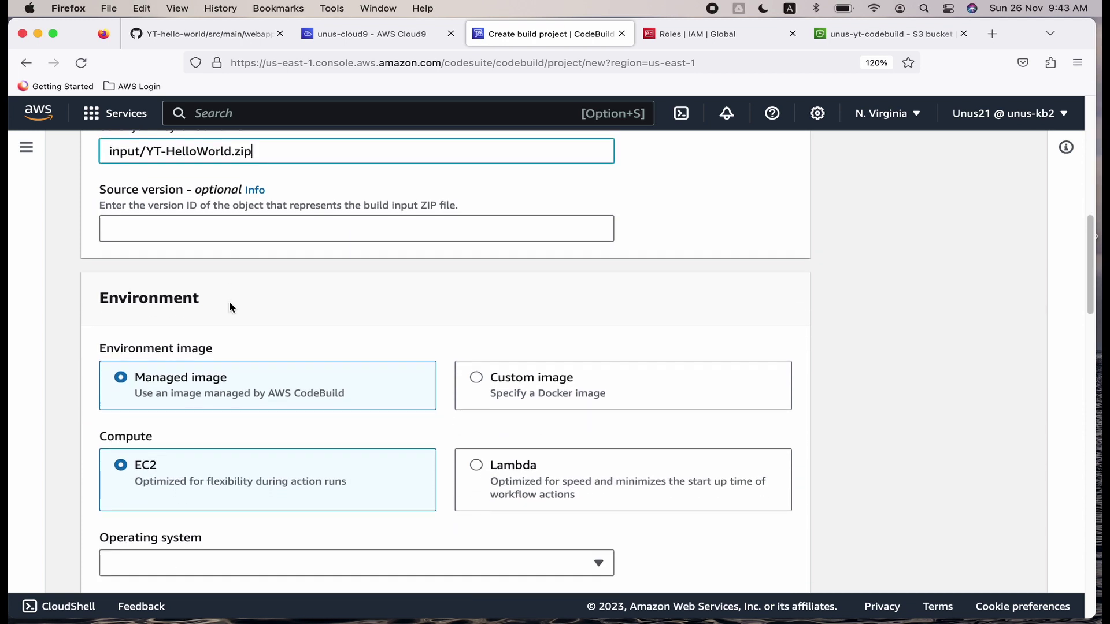
{"action": "scroll", "coordinate": [229, 312], "scroll_direction": "down", "scroll_amount": 2}
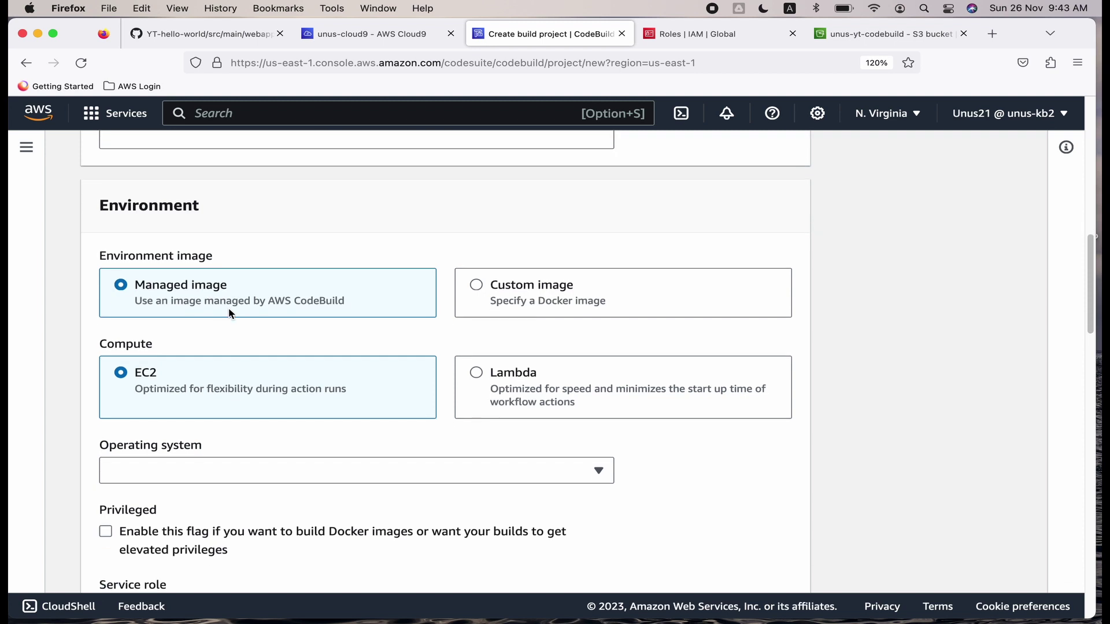
{"action": "scroll", "coordinate": [182, 328], "scroll_direction": "down", "scroll_amount": 3}
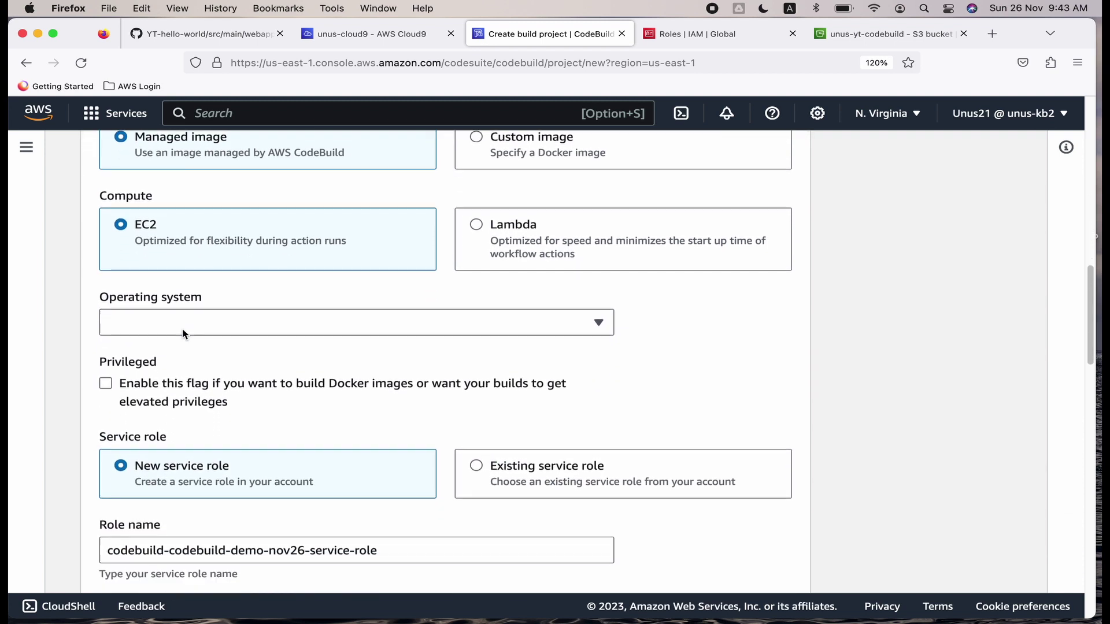
{"action": "left_click", "coordinate": [186, 328]}
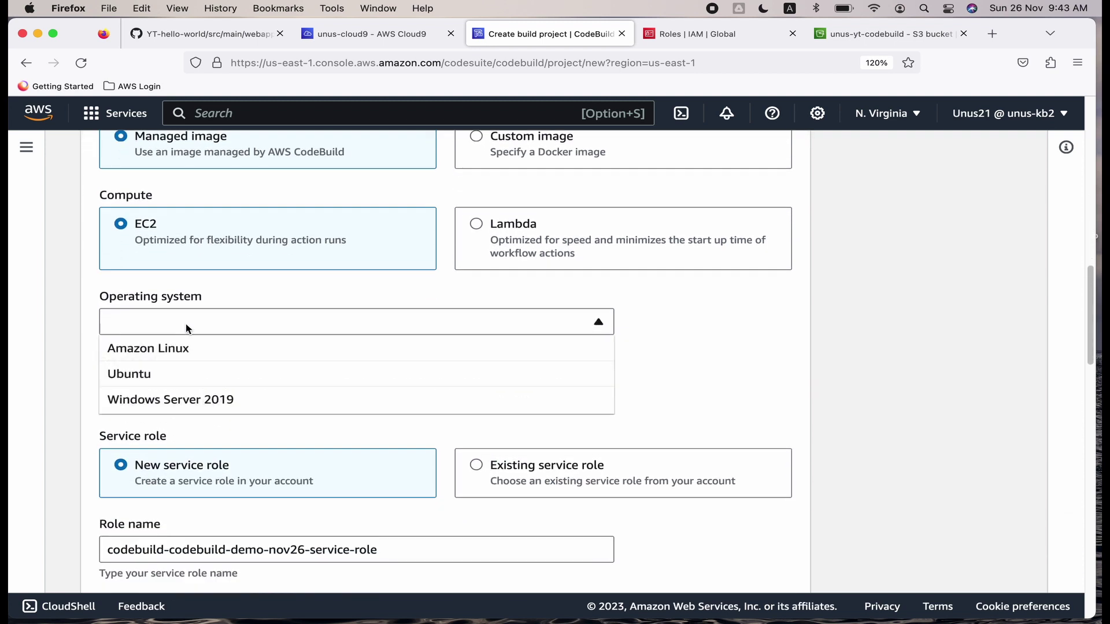
{"action": "left_click", "coordinate": [150, 374]}
{"action": "scroll", "coordinate": [275, 358], "scroll_direction": "down", "scroll_amount": 2}
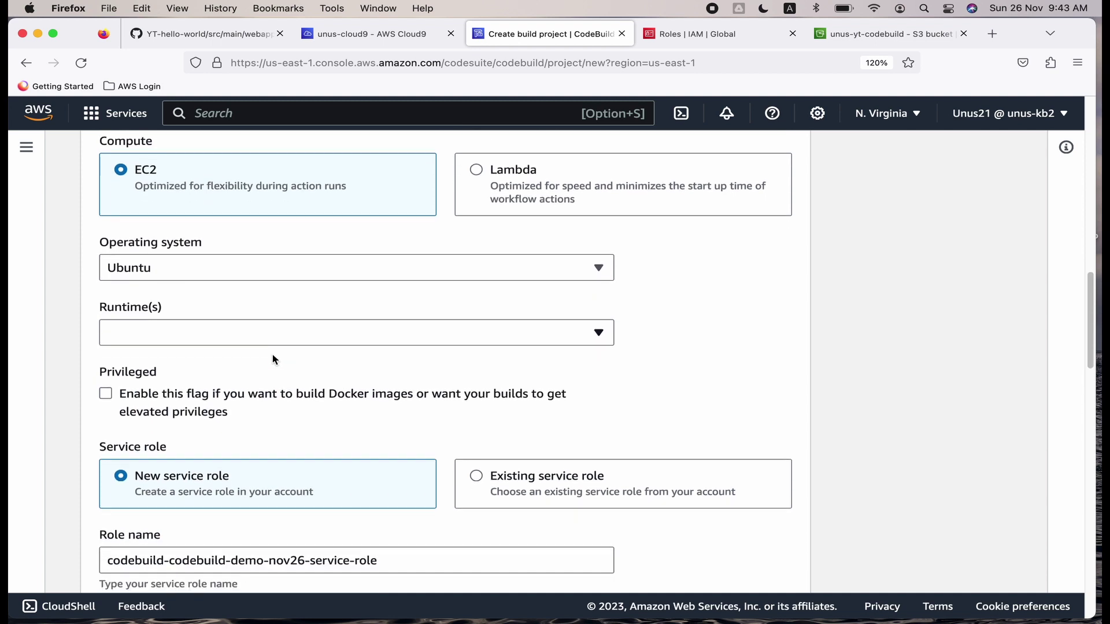
{"action": "left_click", "coordinate": [222, 338]}
{"action": "left_click", "coordinate": [149, 385]}
Step: Choose aws/codebuild/standard:7.0 as the environment's managed image
{"action": "scroll", "coordinate": [211, 366], "scroll_direction": "down", "scroll_amount": 3}
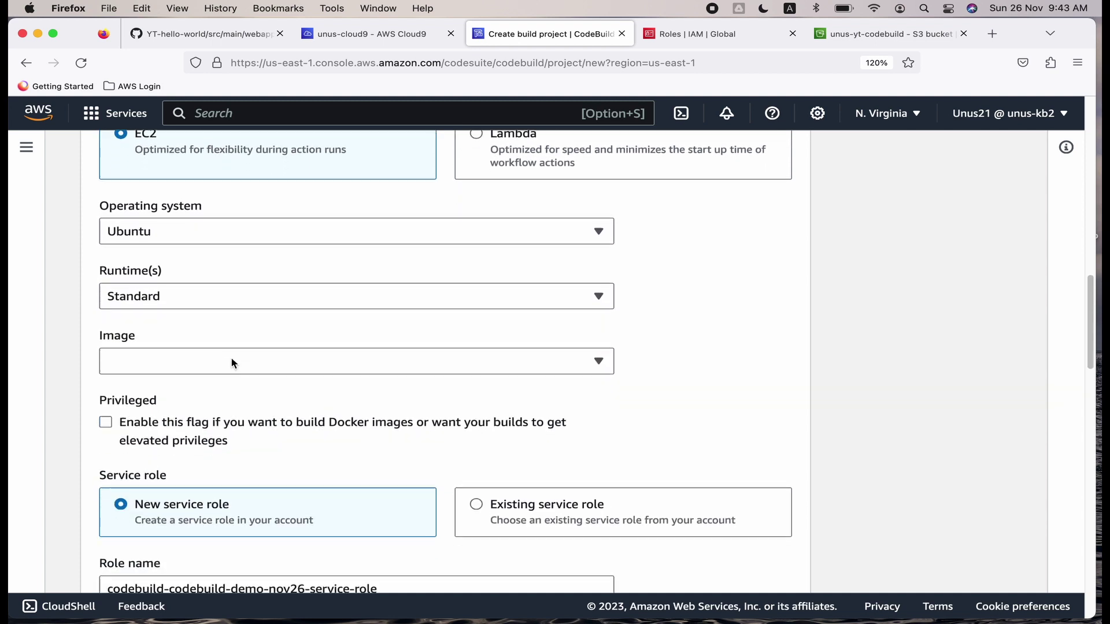
{"action": "left_click", "coordinate": [211, 291]}
{"action": "left_click", "coordinate": [208, 392]}
Step: Change the new service role's name to codebuild-codebuild-demo-nov27-service-role
{"action": "scroll", "coordinate": [673, 312], "scroll_direction": "down", "scroll_amount": 1}
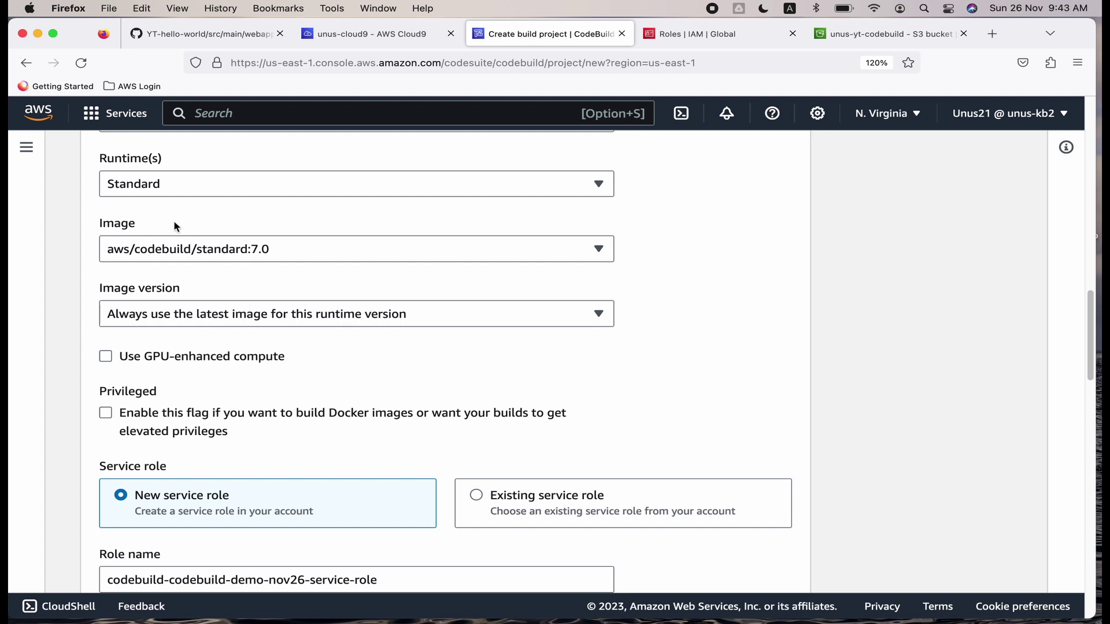
{"action": "scroll", "coordinate": [241, 264], "scroll_direction": "down", "scroll_amount": 2}
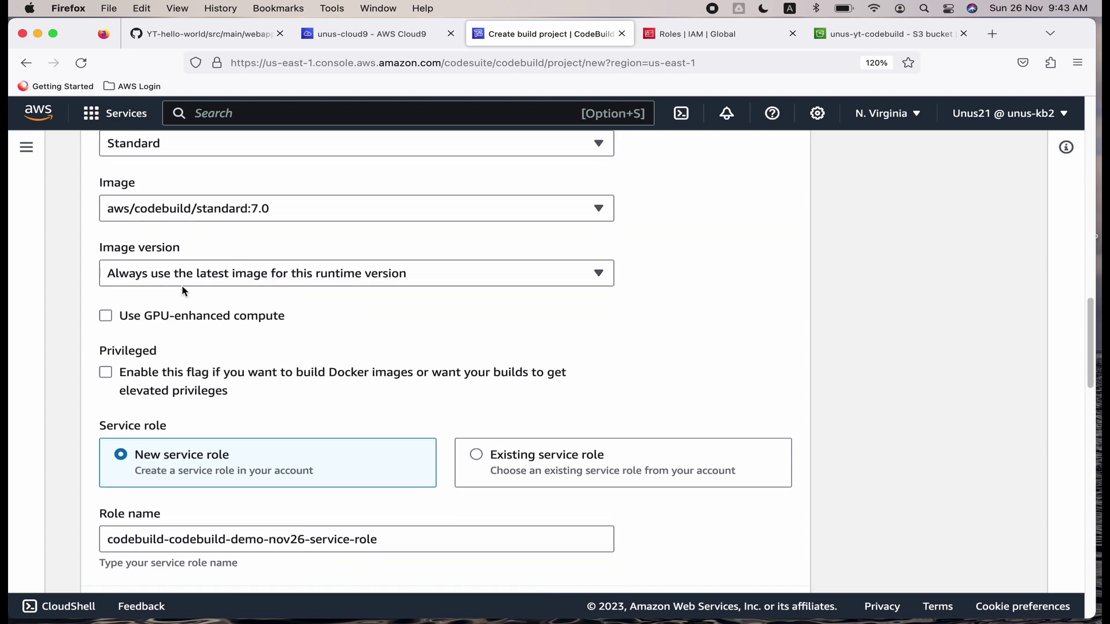
{"action": "scroll", "coordinate": [276, 289], "scroll_direction": "down", "scroll_amount": 5}
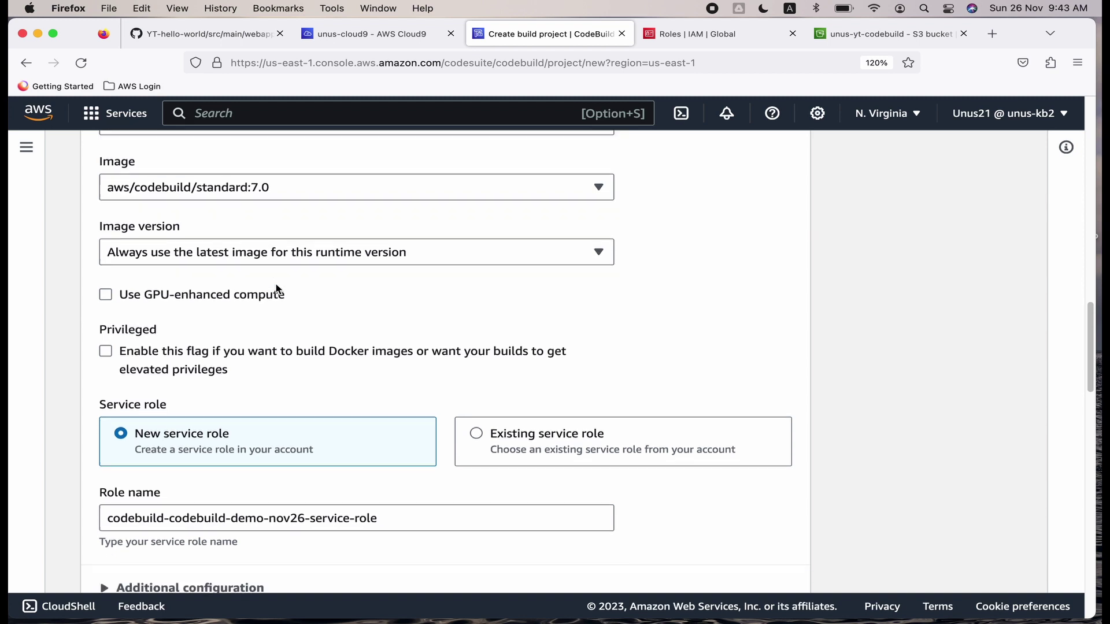
{"action": "scroll", "coordinate": [276, 289], "scroll_direction": "down", "scroll_amount": 2}
{"action": "left_click", "coordinate": [305, 378]}
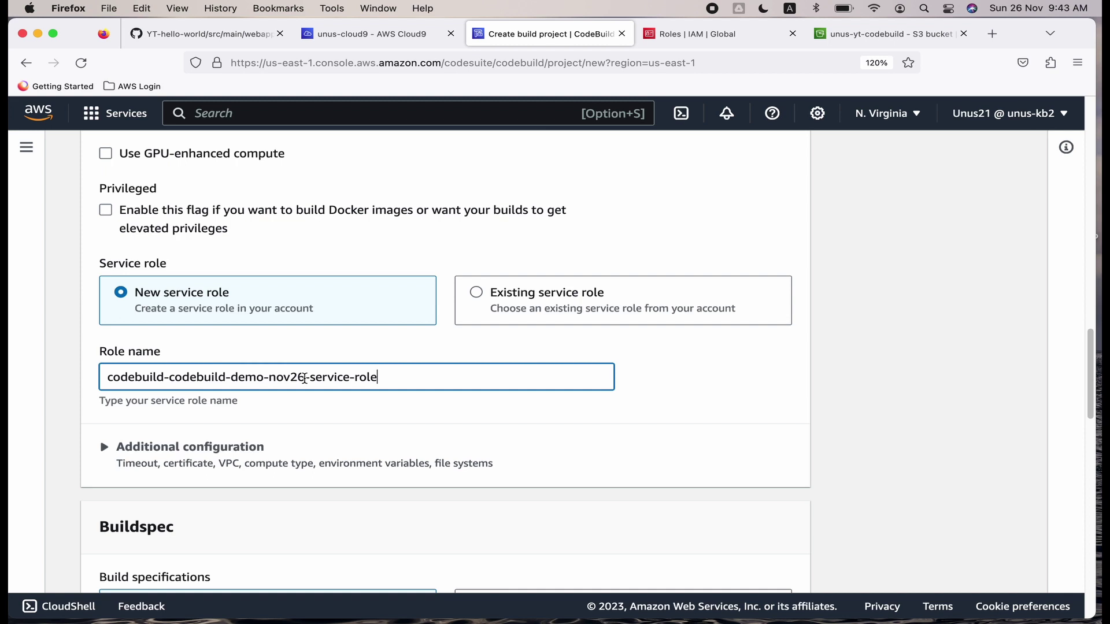
{"action": "key", "text": "BackSpace"}
{"action": "type", "text": "7"}
{"action": "type", "text": "7"}
Step: Set the type of the primary artifact to Amazon S3
{"action": "scroll", "coordinate": [362, 371], "scroll_direction": "down", "scroll_amount": 1}
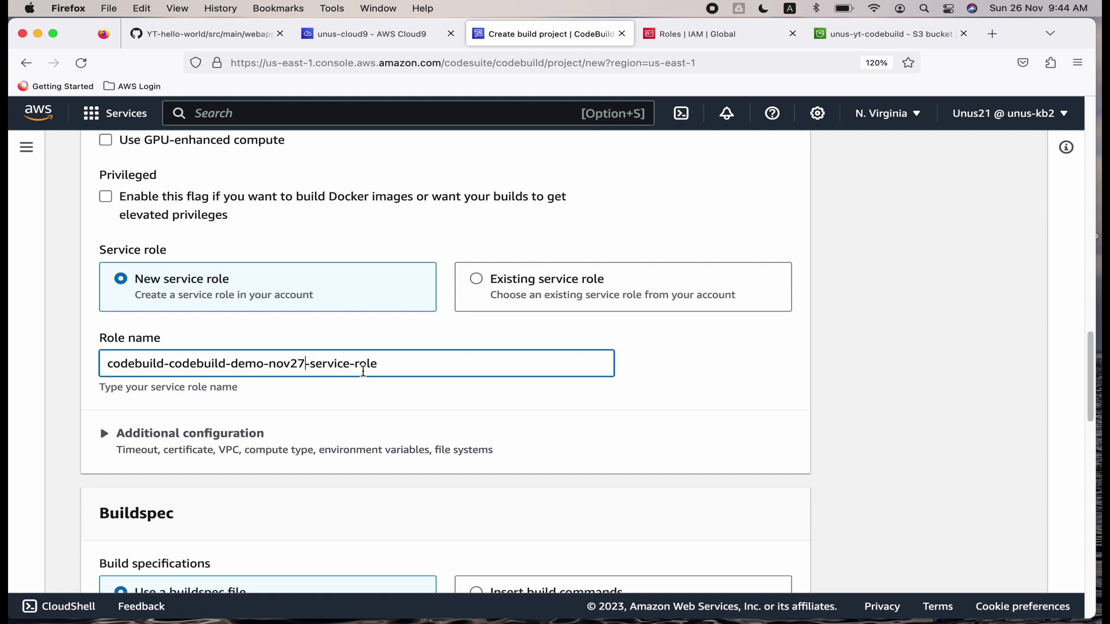
{"action": "scroll", "coordinate": [326, 383], "scroll_direction": "down", "scroll_amount": 1}
{"action": "scroll", "coordinate": [325, 383], "scroll_direction": "down", "scroll_amount": 5}
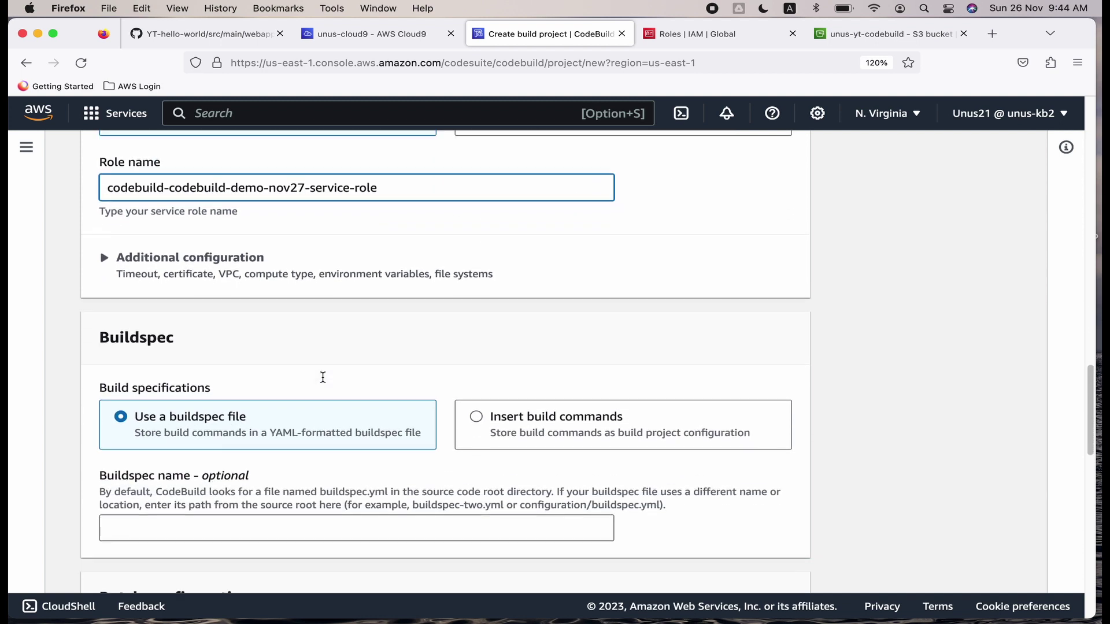
{"action": "scroll", "coordinate": [323, 381], "scroll_direction": "down", "scroll_amount": 3}
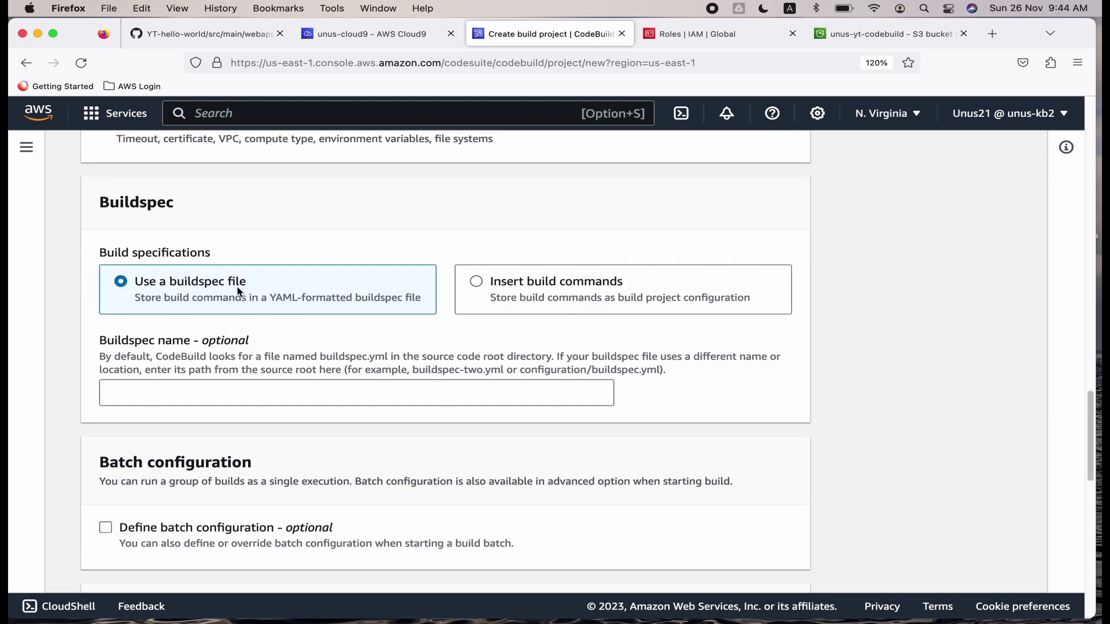
{"action": "scroll", "coordinate": [240, 296], "scroll_direction": "down", "scroll_amount": 1}
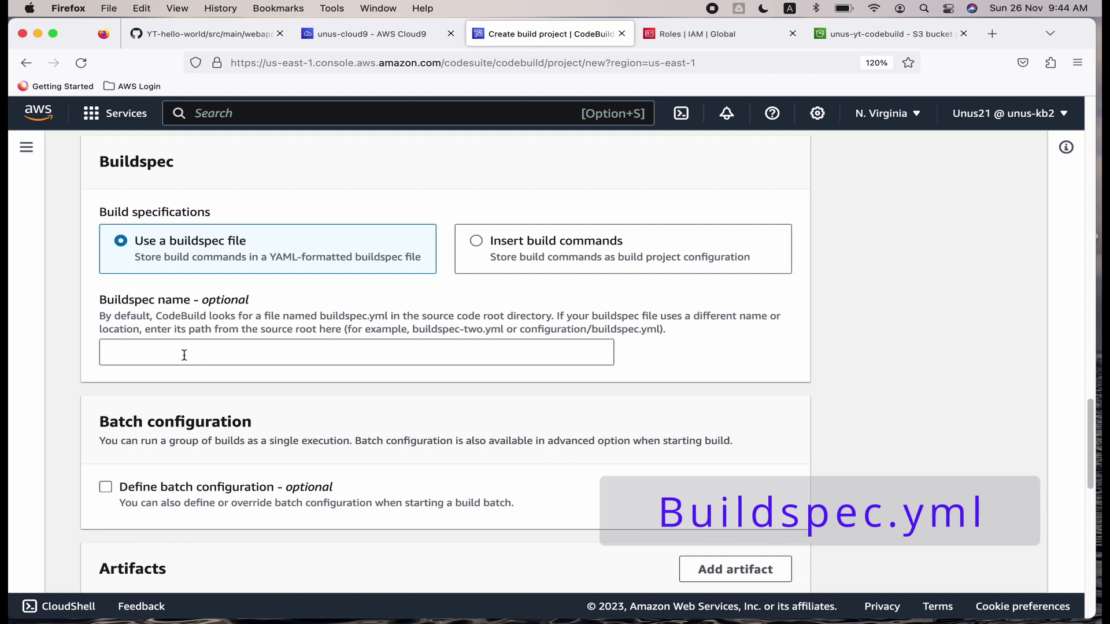
{"action": "scroll", "coordinate": [186, 354], "scroll_direction": "down", "scroll_amount": 1}
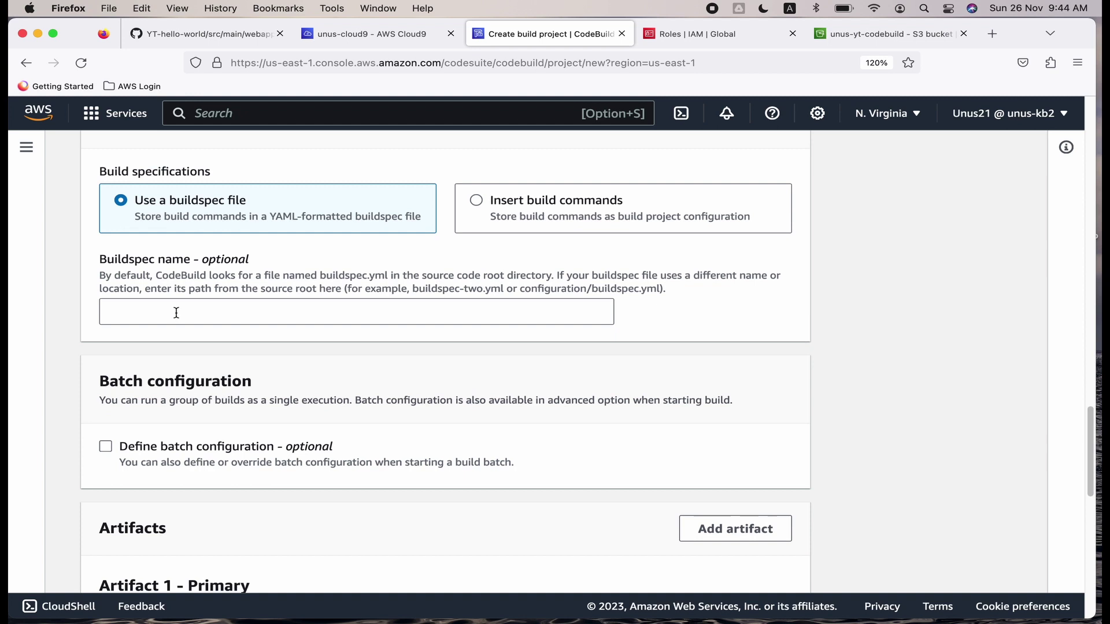
{"action": "scroll", "coordinate": [203, 301], "scroll_direction": "down", "scroll_amount": 5}
{"action": "scroll", "coordinate": [204, 301], "scroll_direction": "down", "scroll_amount": 5}
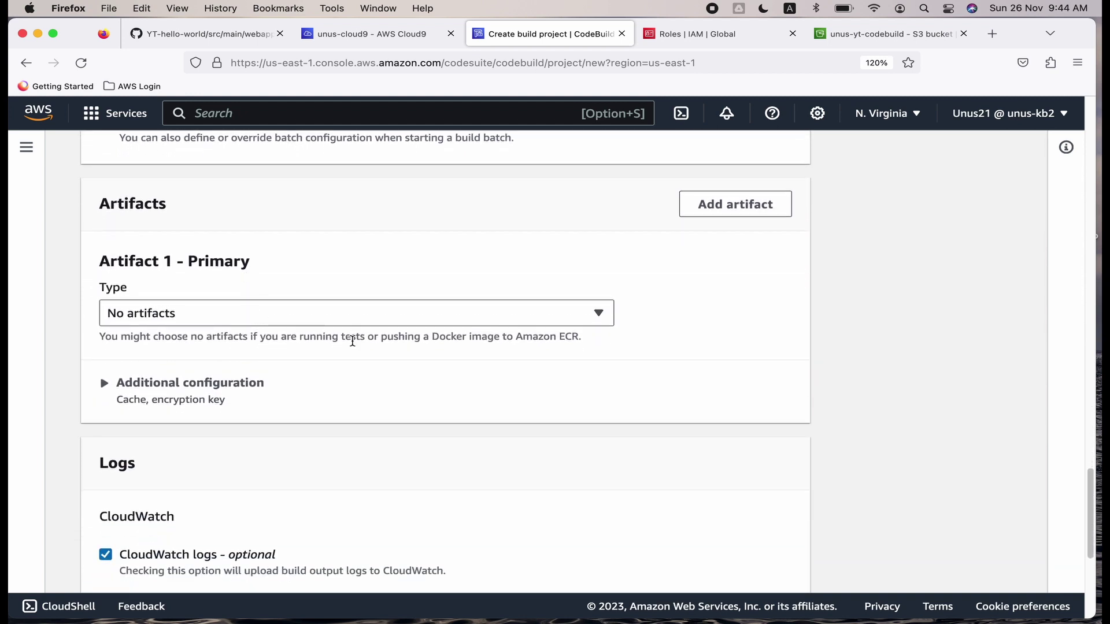
{"action": "left_click", "coordinate": [599, 316]}
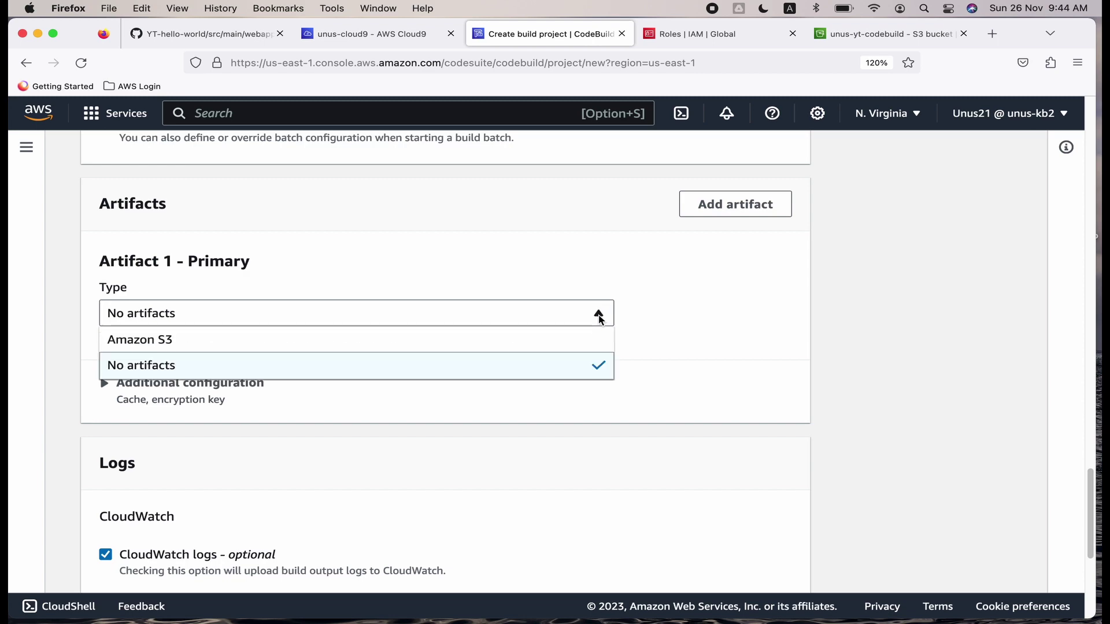
{"action": "left_click", "coordinate": [254, 341]}
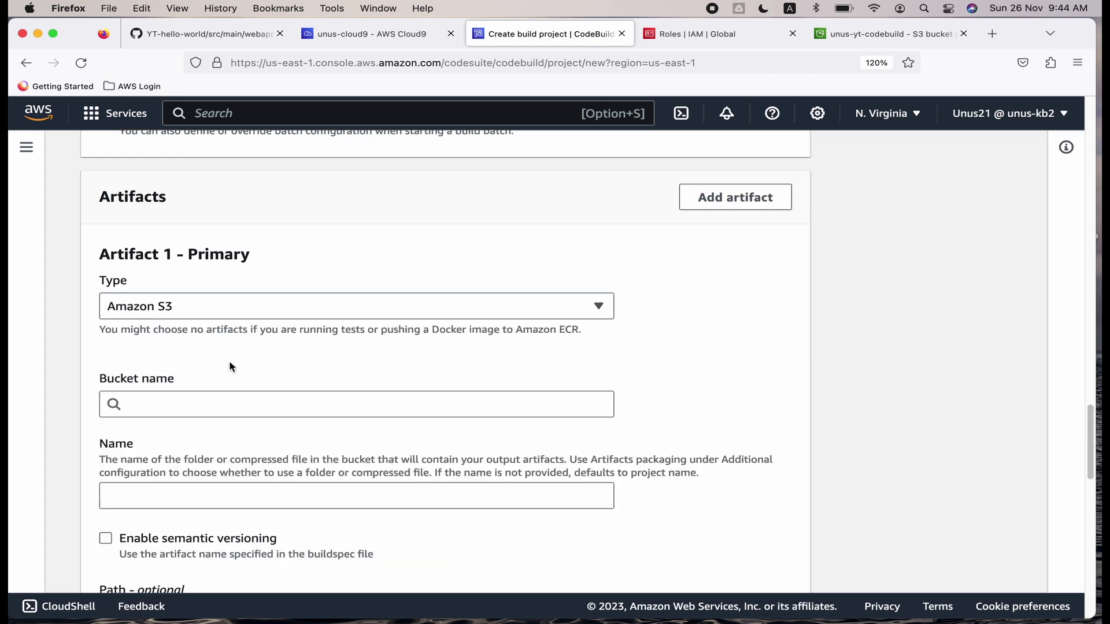
Step: Choose unus-yt-codebuild as the artifact bucket and set the artifact path to output
{"action": "scroll", "coordinate": [230, 365], "scroll_direction": "down", "scroll_amount": 3}
{"action": "left_click", "coordinate": [174, 301]}
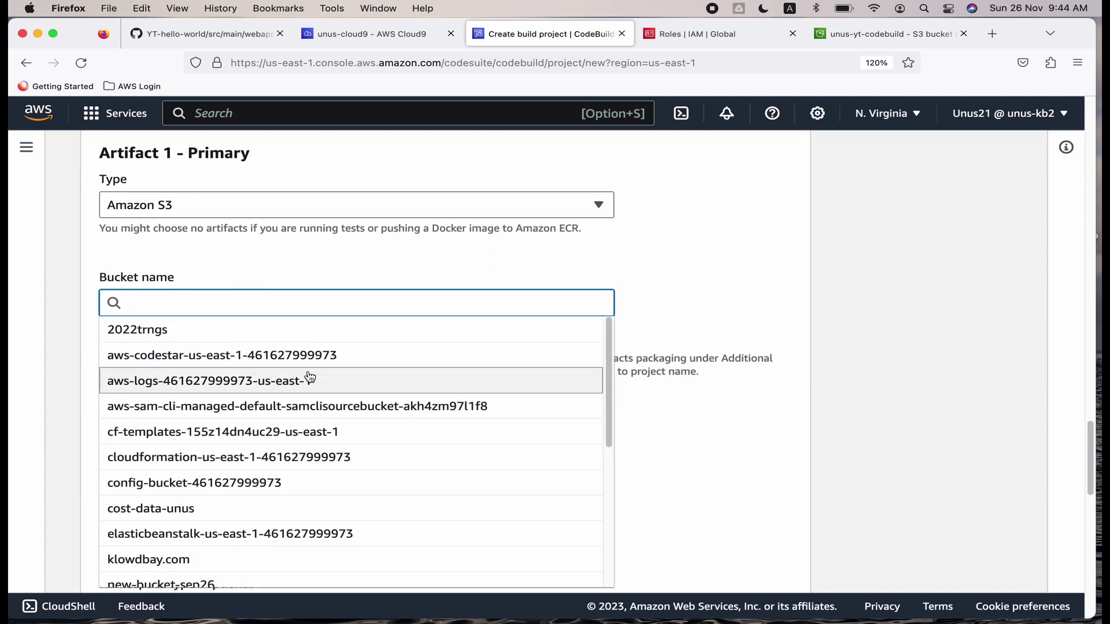
{"action": "scroll", "coordinate": [310, 377], "scroll_direction": "down", "scroll_amount": 5}
{"action": "left_click", "coordinate": [197, 571]}
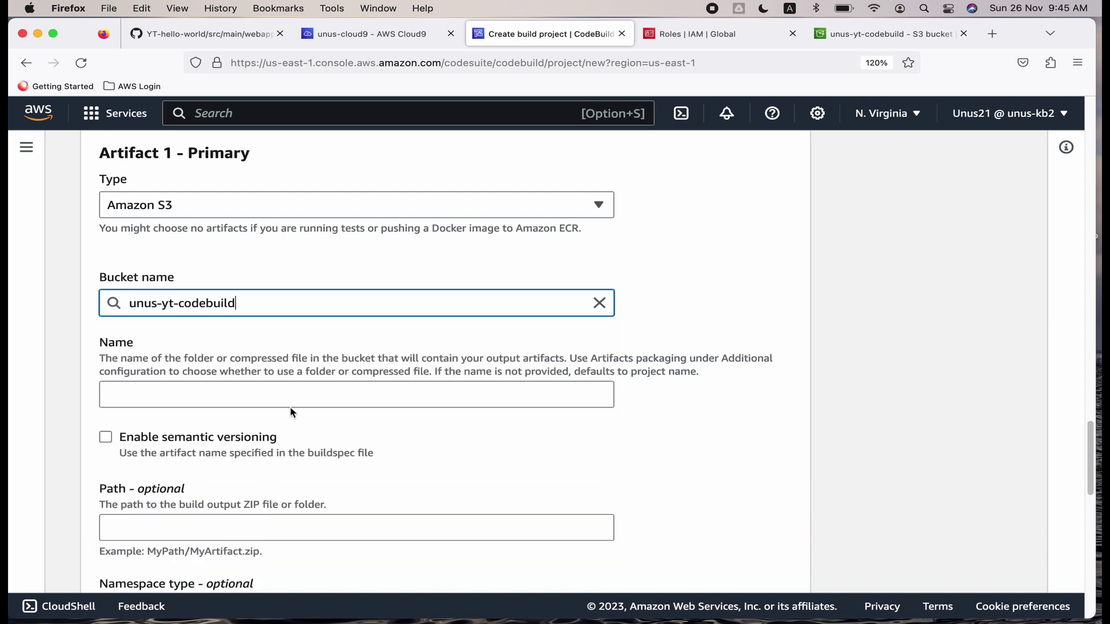
{"action": "scroll", "coordinate": [291, 412], "scroll_direction": "down", "scroll_amount": 1}
{"action": "scroll", "coordinate": [171, 426], "scroll_direction": "down", "scroll_amount": 2}
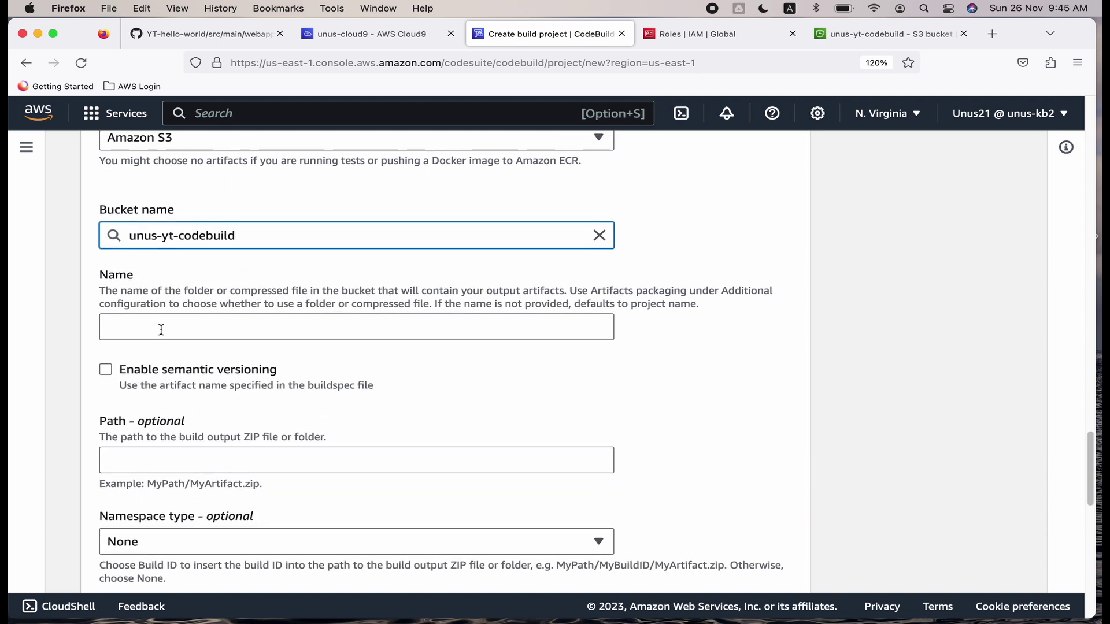
{"action": "scroll", "coordinate": [193, 325], "scroll_direction": "down", "scroll_amount": 2}
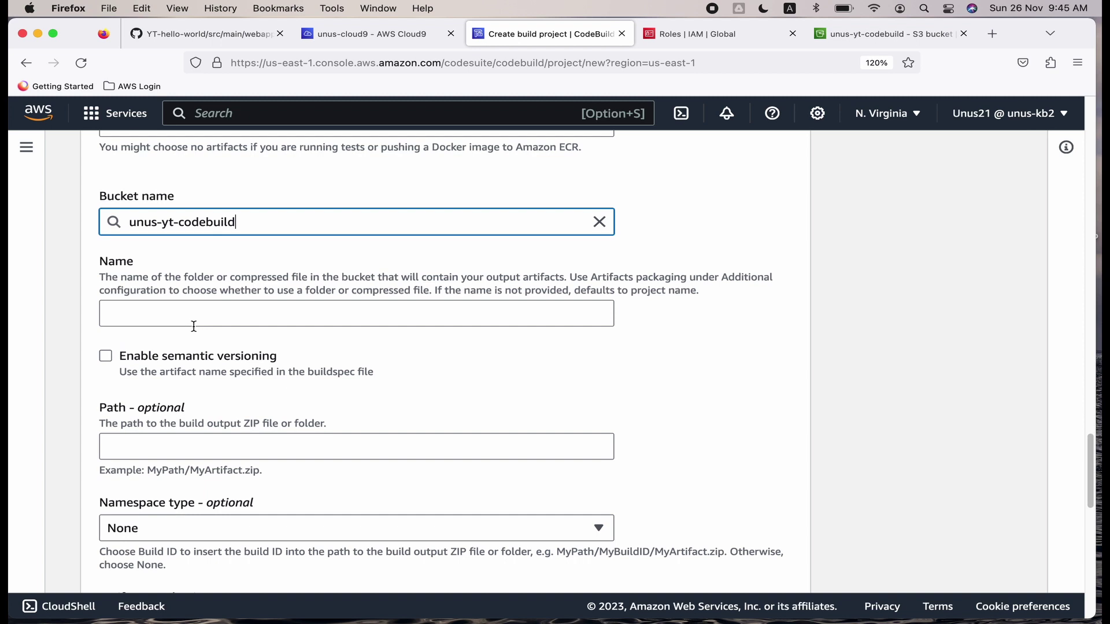
{"action": "left_click", "coordinate": [164, 391]}
{"action": "type", "text": "output"}
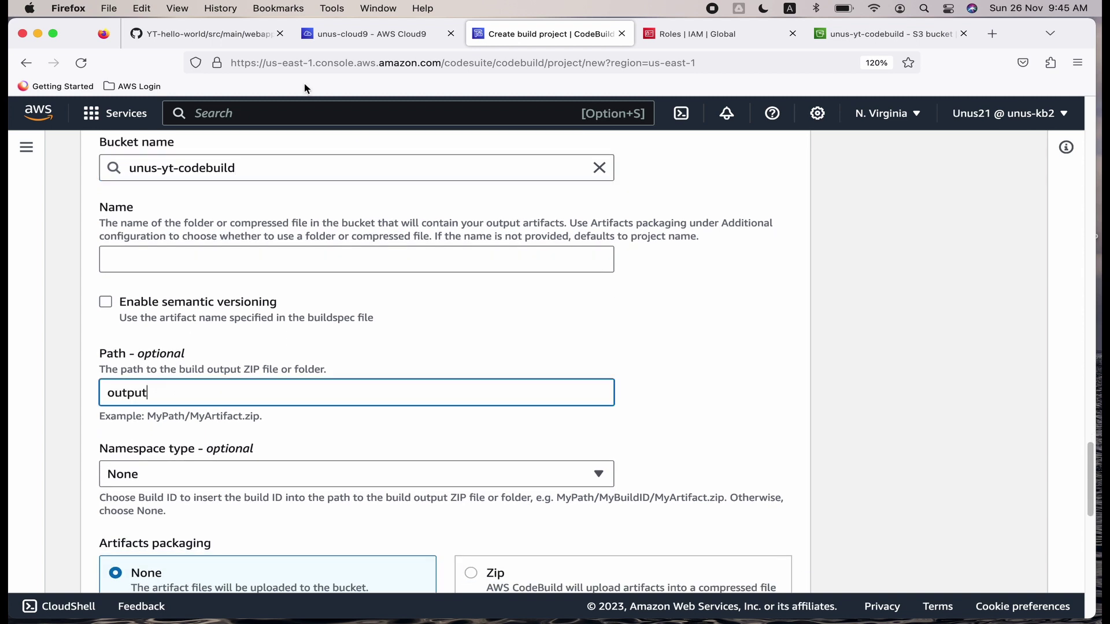
Step: Try to create the build project with no artifact packaging and with CloudWatch logs enabled
{"action": "scroll", "coordinate": [340, 369], "scroll_direction": "down", "scroll_amount": 2}
{"action": "scroll", "coordinate": [339, 370], "scroll_direction": "down", "scroll_amount": 5}
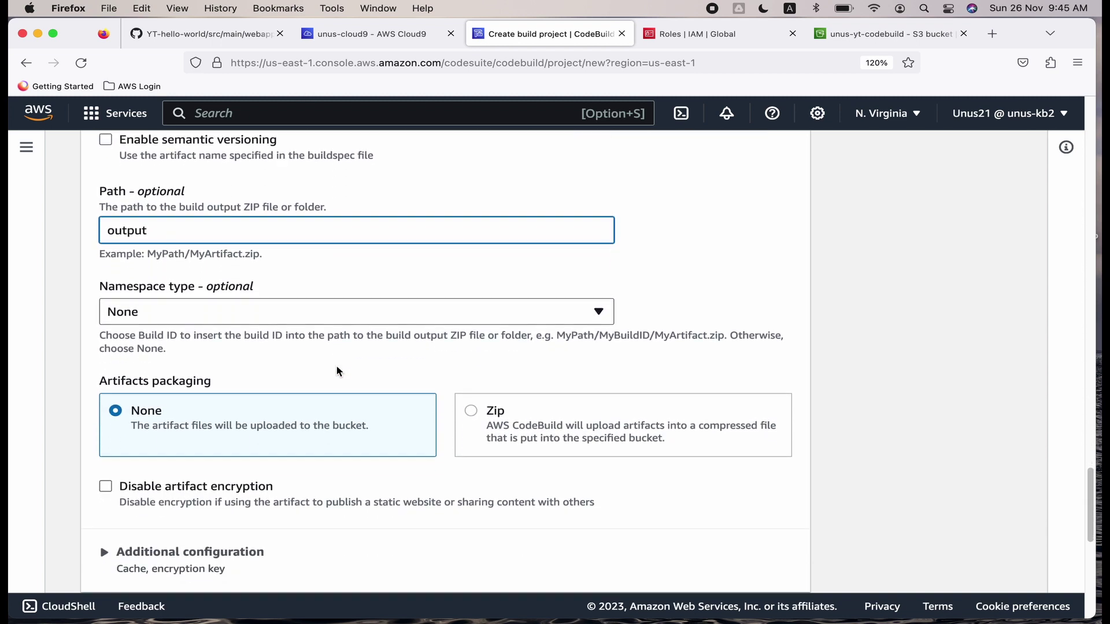
{"action": "scroll", "coordinate": [338, 370], "scroll_direction": "down", "scroll_amount": 7}
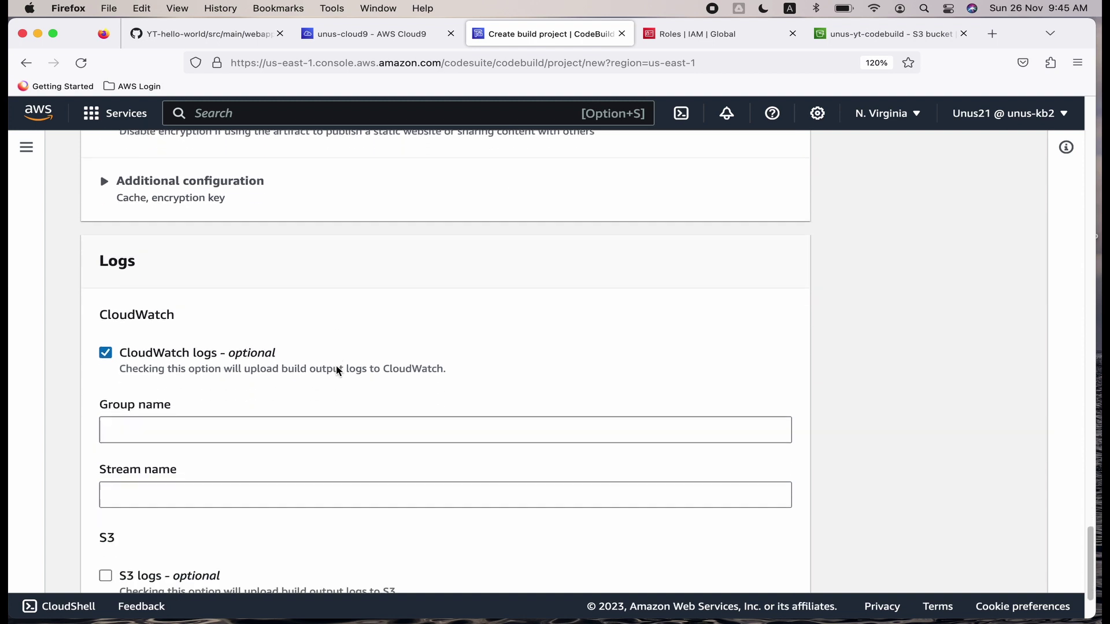
{"action": "left_click", "coordinate": [280, 539]}
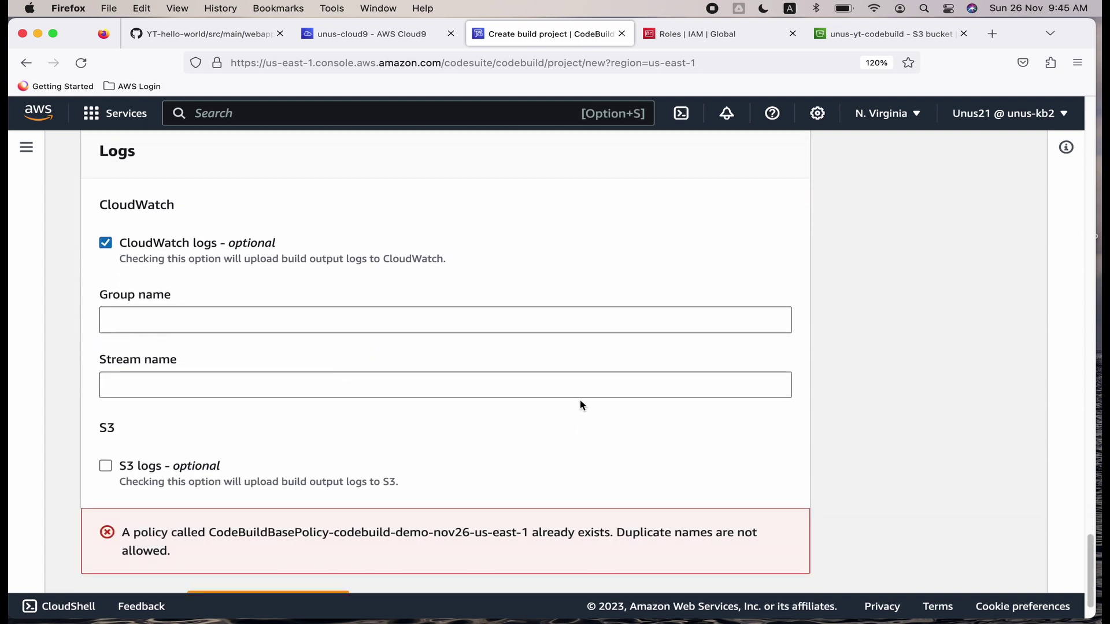
{"action": "scroll", "coordinate": [580, 400], "scroll_direction": "down", "scroll_amount": 1}
{"action": "scroll", "coordinate": [371, 503], "scroll_direction": "down", "scroll_amount": 1}
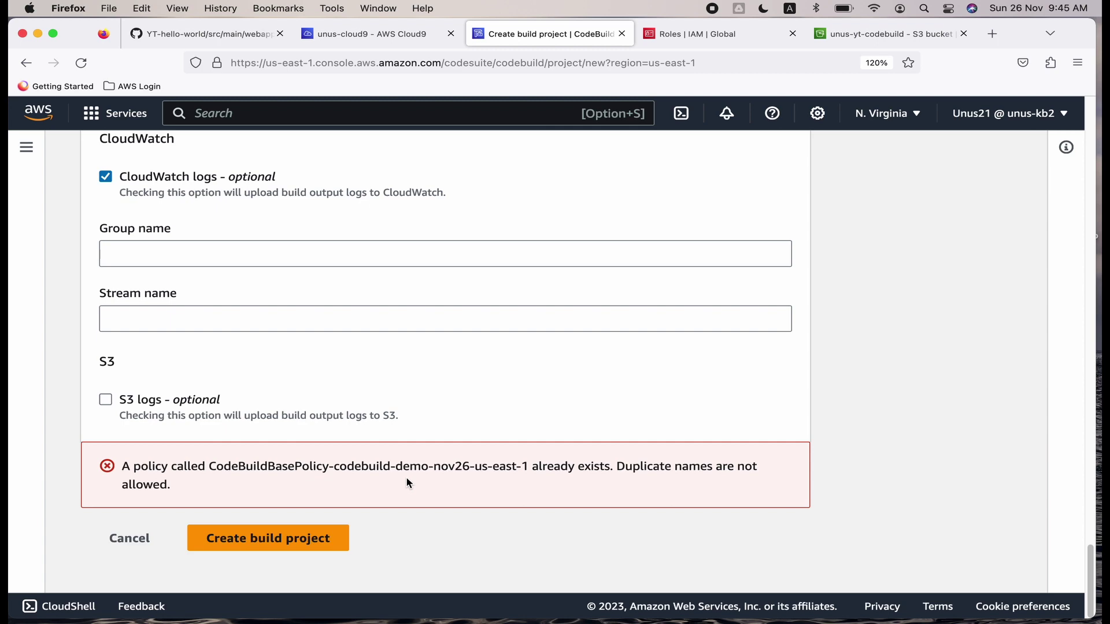
Step: Rename the build project to codebuild-demo-unus and create it
{"action": "scroll", "coordinate": [406, 483], "scroll_direction": "up", "scroll_amount": 20}
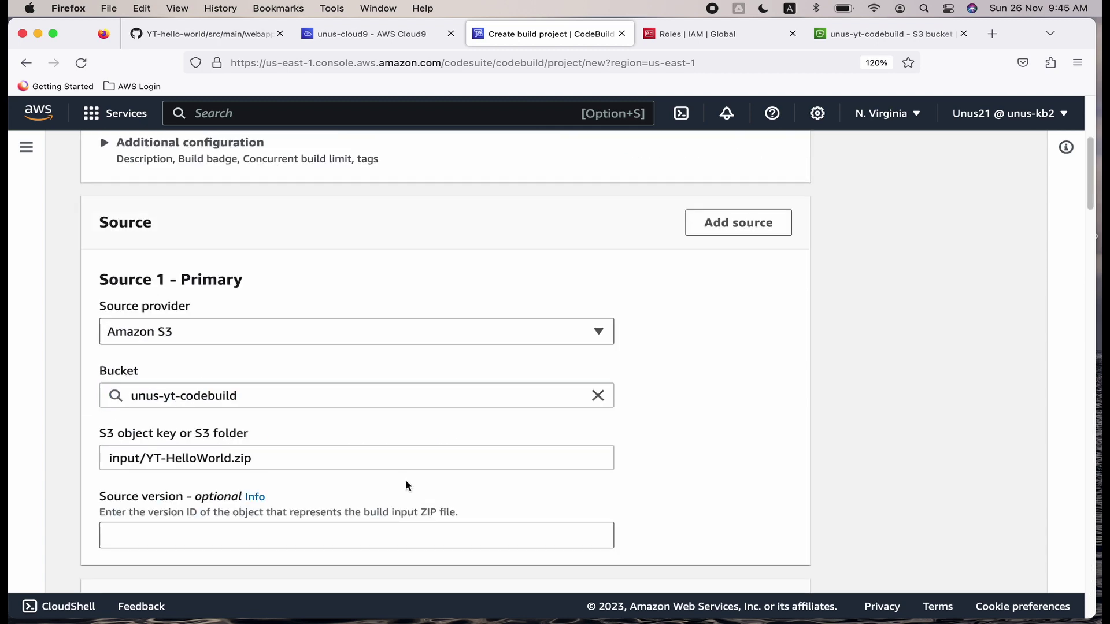
{"action": "scroll", "coordinate": [407, 483], "scroll_direction": "up", "scroll_amount": 5}
{"action": "key", "text": "BackSpace"}
{"action": "key", "text": "BackSpace"}
{"action": "key", "text": "BackSpace"}
{"action": "key", "text": "BackSpace"}
{"action": "key", "text": "BackSpace"}
{"action": "key", "text": "Return"}
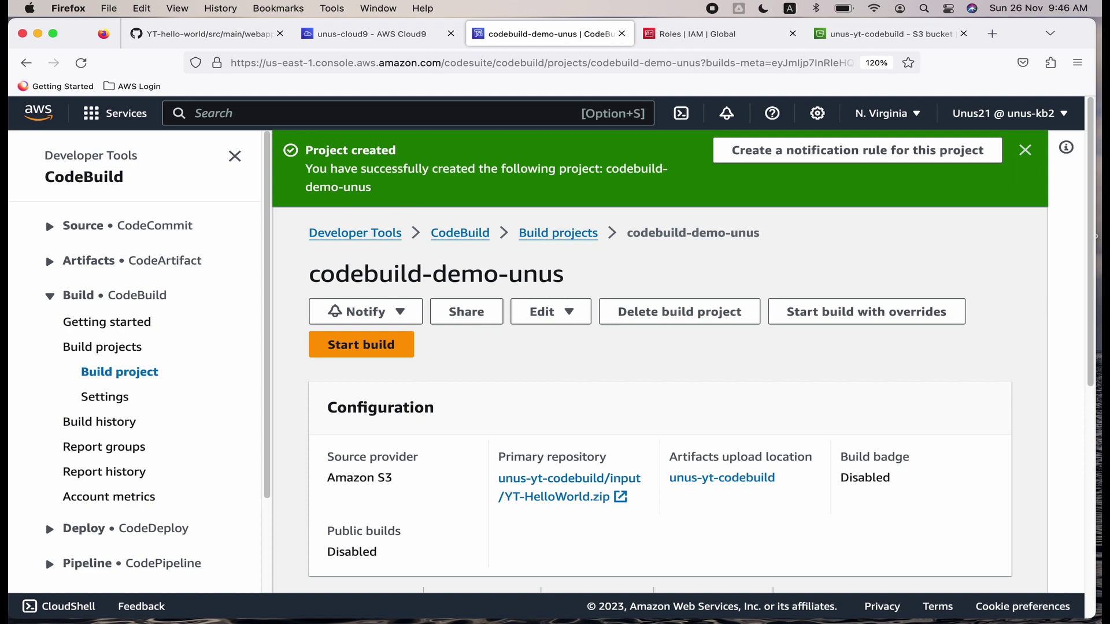
{"action": "scroll", "coordinate": [718, 375], "scroll_direction": "down", "scroll_amount": 1}
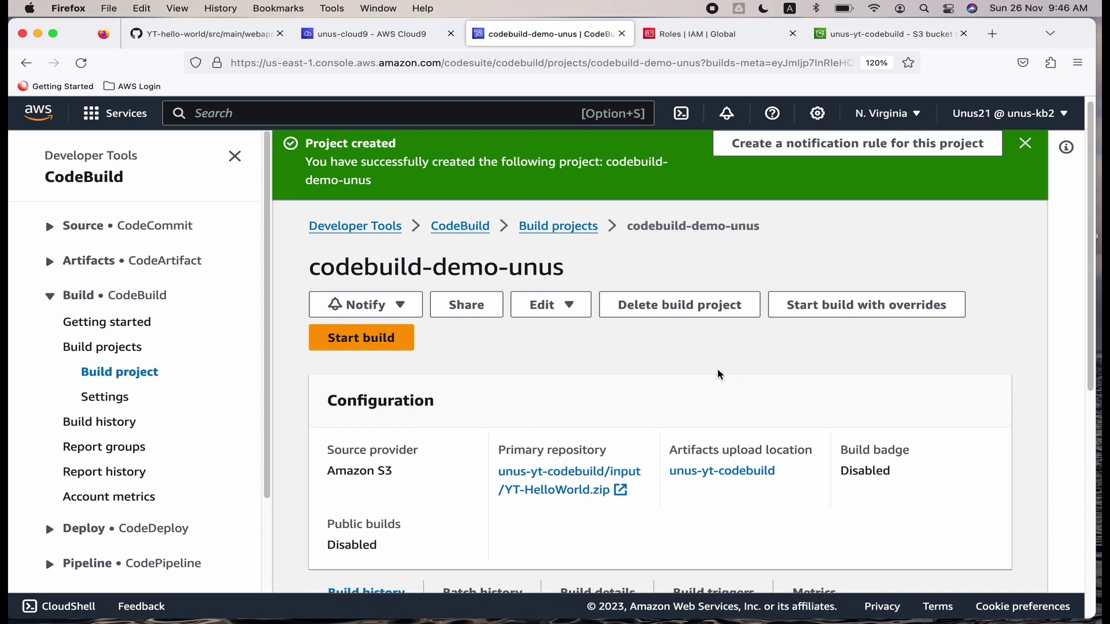
{"action": "scroll", "coordinate": [676, 368], "scroll_direction": "up", "scroll_amount": 1}
{"action": "scroll", "coordinate": [633, 364], "scroll_direction": "down", "scroll_amount": 2}
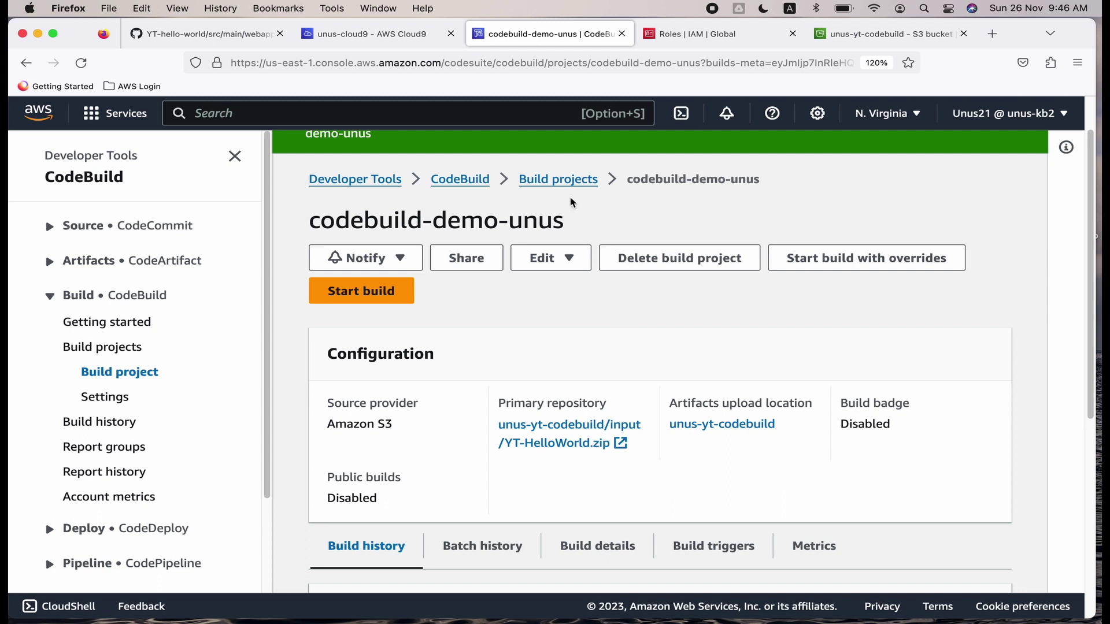
Step: Return to the build projects list and select the codebuild-demo-unus project
{"action": "left_click", "coordinate": [569, 180]}
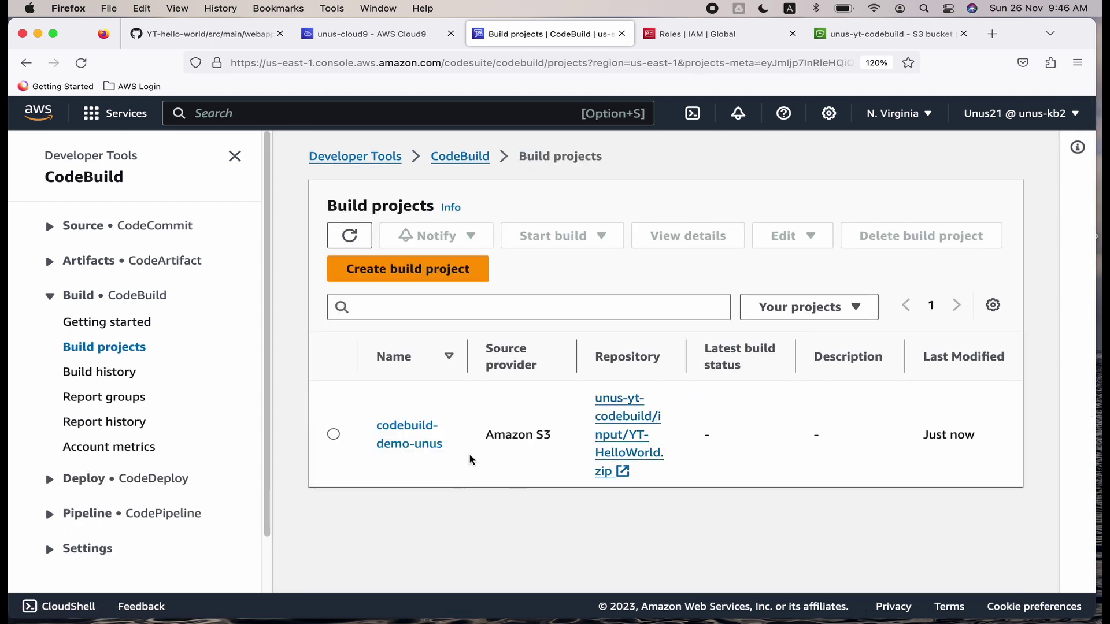
{"action": "left_click", "coordinate": [333, 435]}
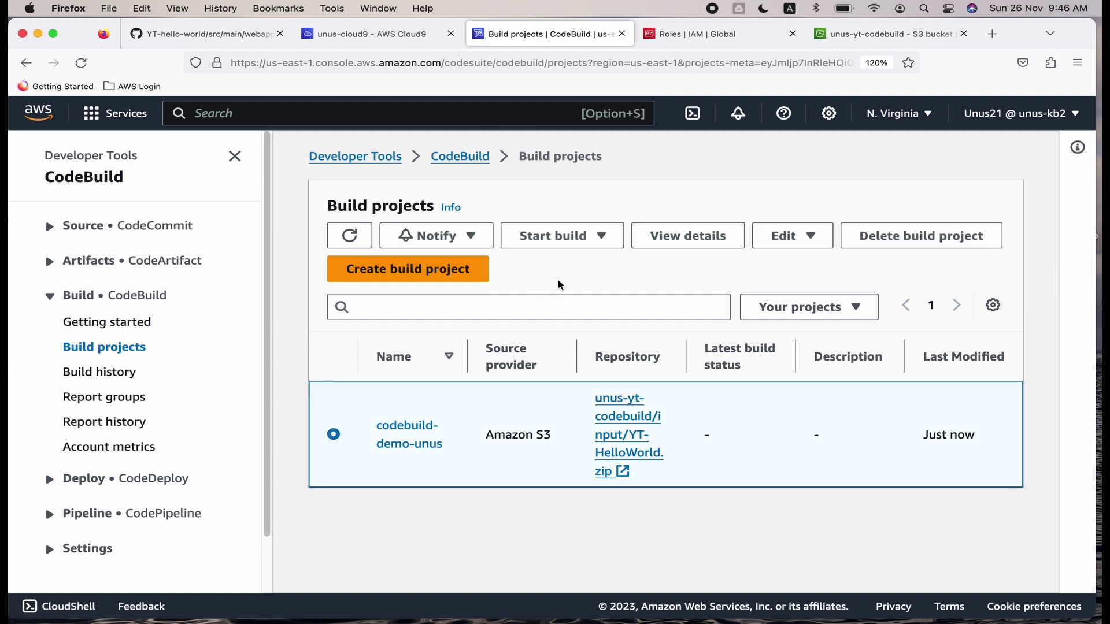
{"action": "left_click", "coordinate": [581, 242]}
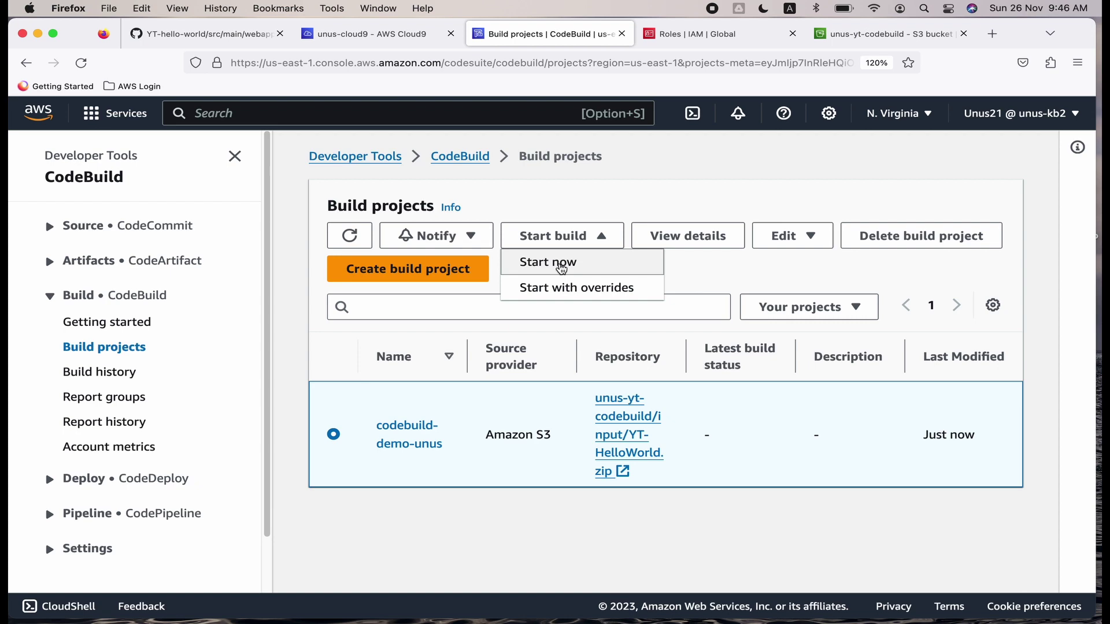
{"action": "left_click", "coordinate": [672, 190]}
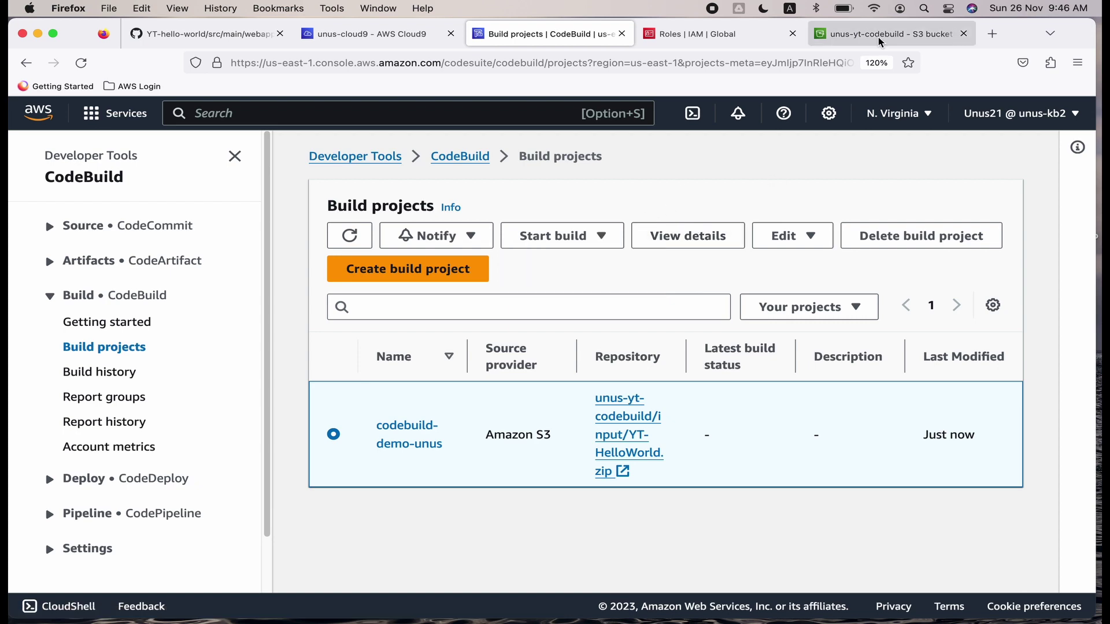
Step: Check which objects the unus-yt-codebuild S3 bucket contains before running the build
{"action": "left_click", "coordinate": [879, 38]}
{"action": "scroll", "coordinate": [531, 306], "scroll_direction": "down", "scroll_amount": 1}
{"action": "scroll", "coordinate": [428, 306], "scroll_direction": "up", "scroll_amount": 1}
{"action": "left_click", "coordinate": [523, 157]}
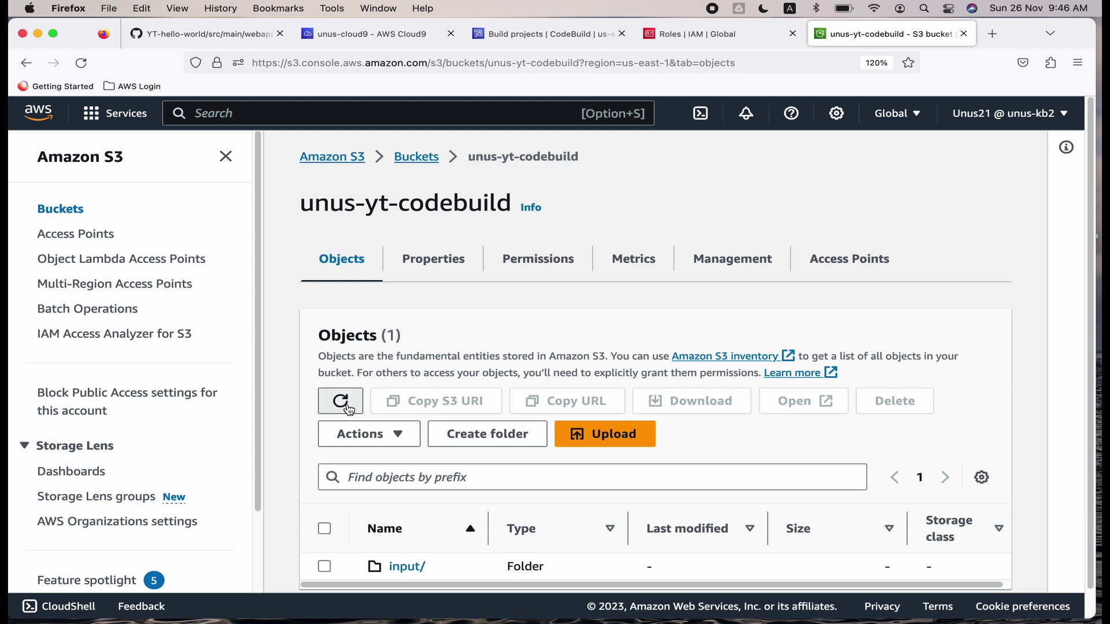
{"action": "scroll", "coordinate": [404, 491], "scroll_direction": "down", "scroll_amount": 1}
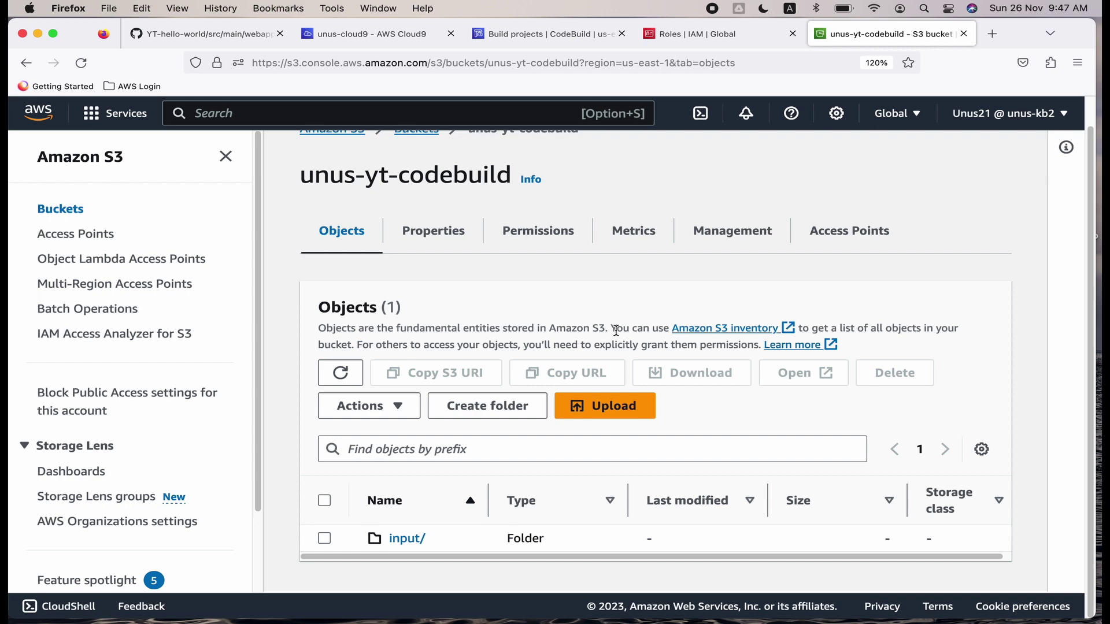
Step: Start the codebuild-demo-unus build immediately without overrides and view its build status
{"action": "left_click", "coordinate": [543, 37]}
{"action": "left_click", "coordinate": [558, 267]}
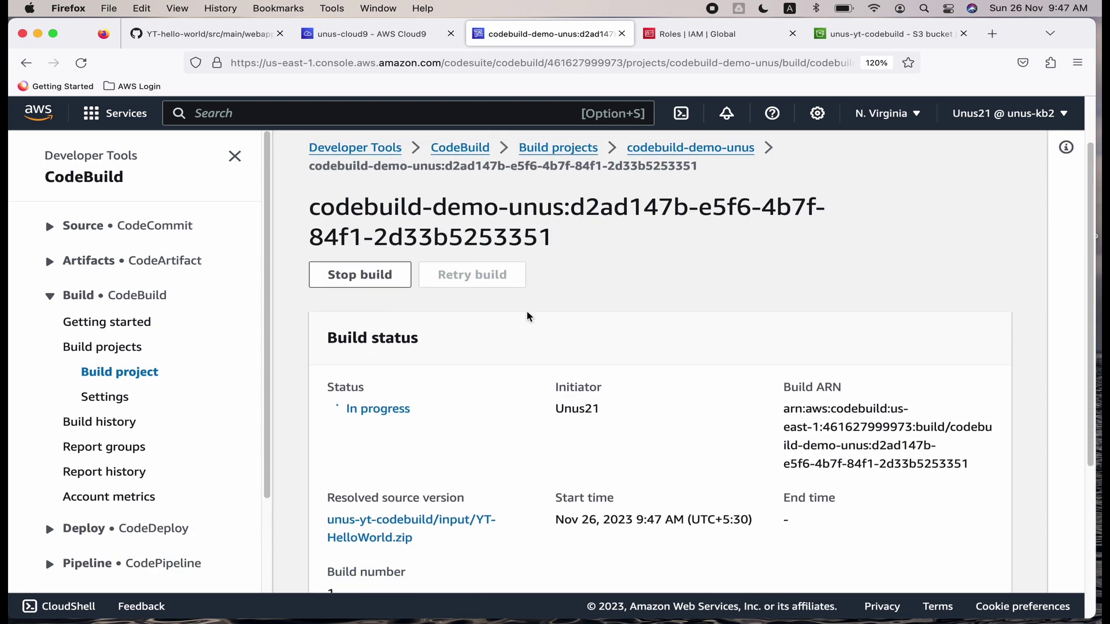
{"action": "scroll", "coordinate": [526, 315], "scroll_direction": "down", "scroll_amount": 2}
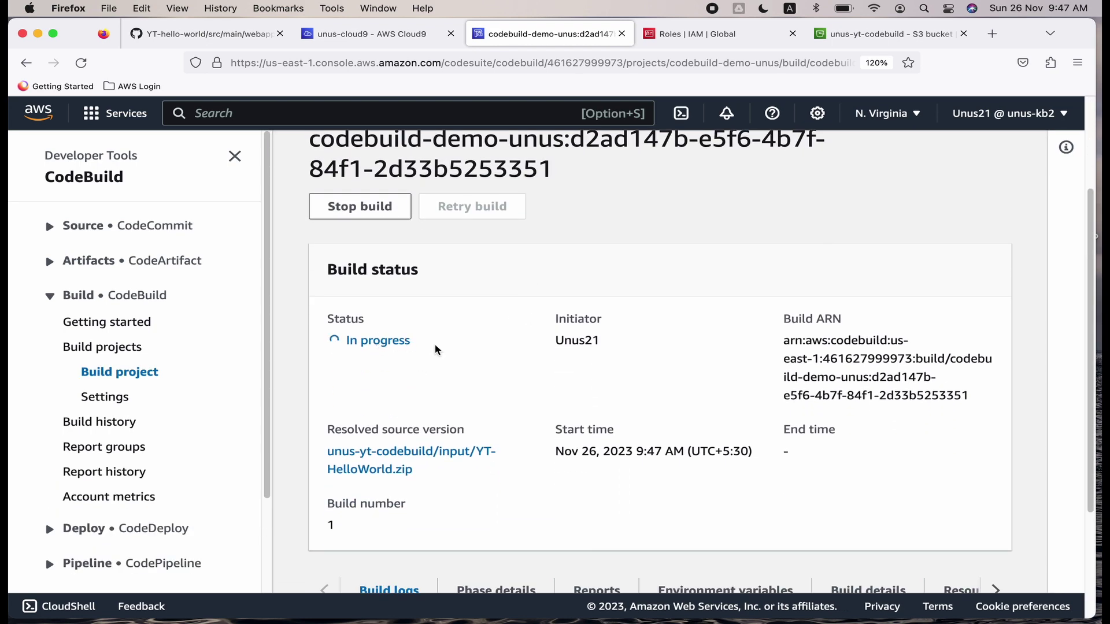
{"action": "scroll", "coordinate": [436, 349], "scroll_direction": "down", "scroll_amount": 3}
{"action": "scroll", "coordinate": [435, 349], "scroll_direction": "down", "scroll_amount": 2}
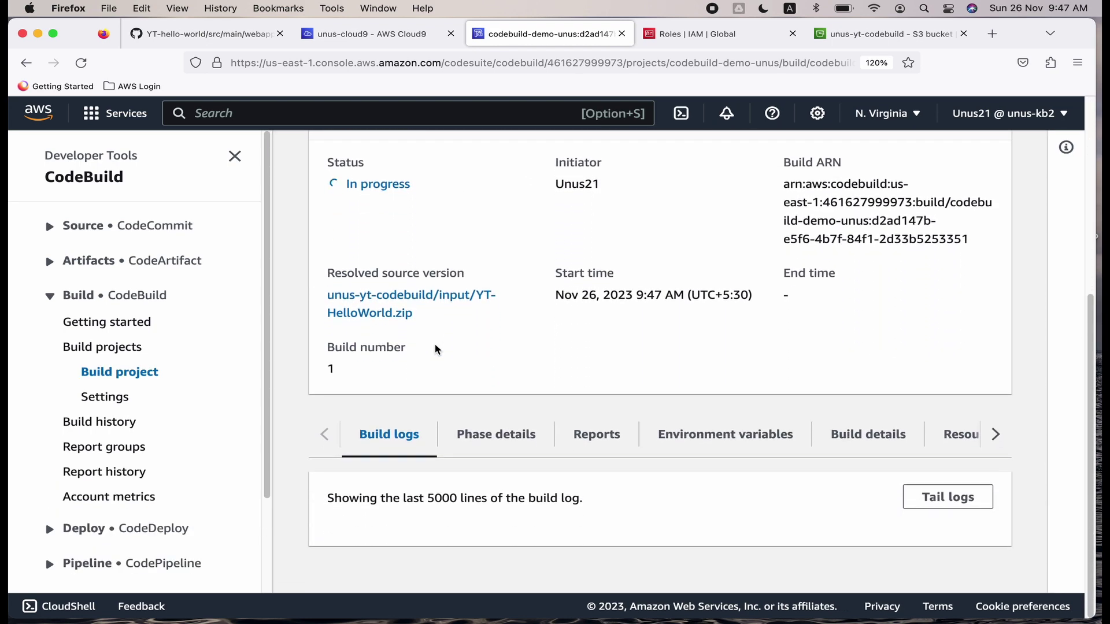
Step: Examine the status of each build phase in the phase details, from submission through completion
{"action": "left_click", "coordinate": [494, 439]}
{"action": "scroll", "coordinate": [581, 411], "scroll_direction": "down", "scroll_amount": 3}
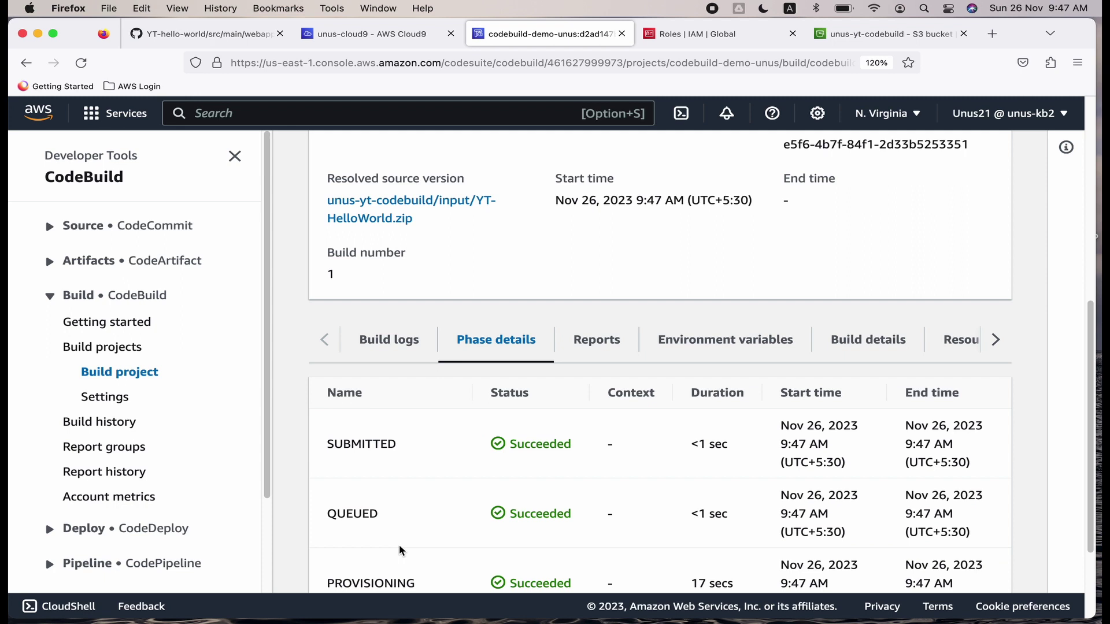
{"action": "scroll", "coordinate": [556, 504], "scroll_direction": "down", "scroll_amount": 3}
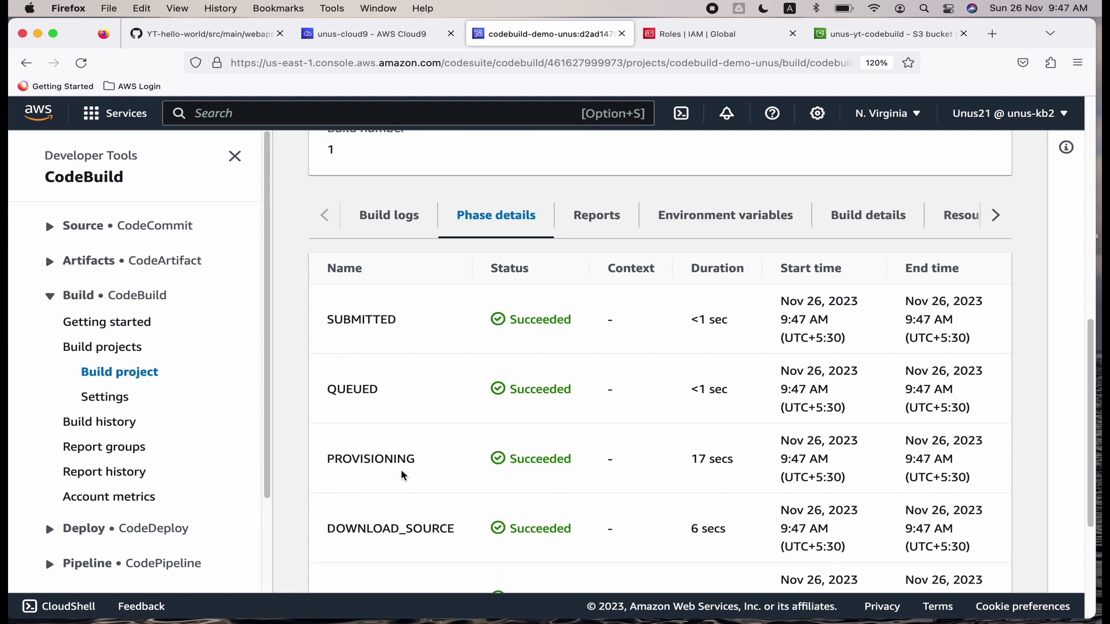
{"action": "scroll", "coordinate": [642, 390], "scroll_direction": "down", "scroll_amount": 5}
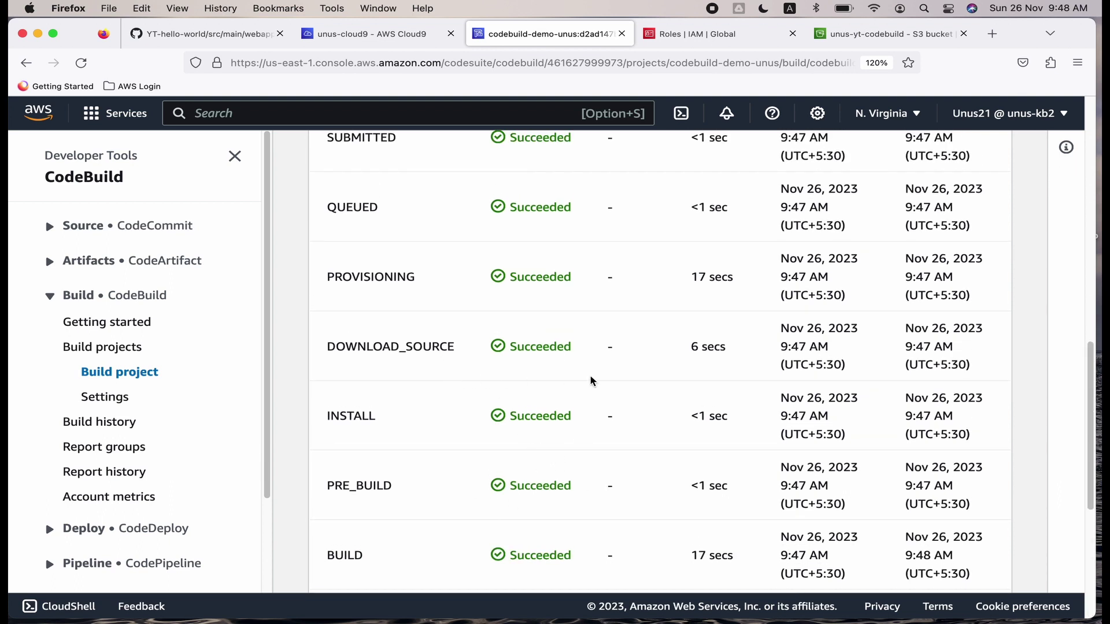
{"action": "scroll", "coordinate": [591, 380], "scroll_direction": "down", "scroll_amount": 1}
{"action": "scroll", "coordinate": [591, 379], "scroll_direction": "down", "scroll_amount": 2}
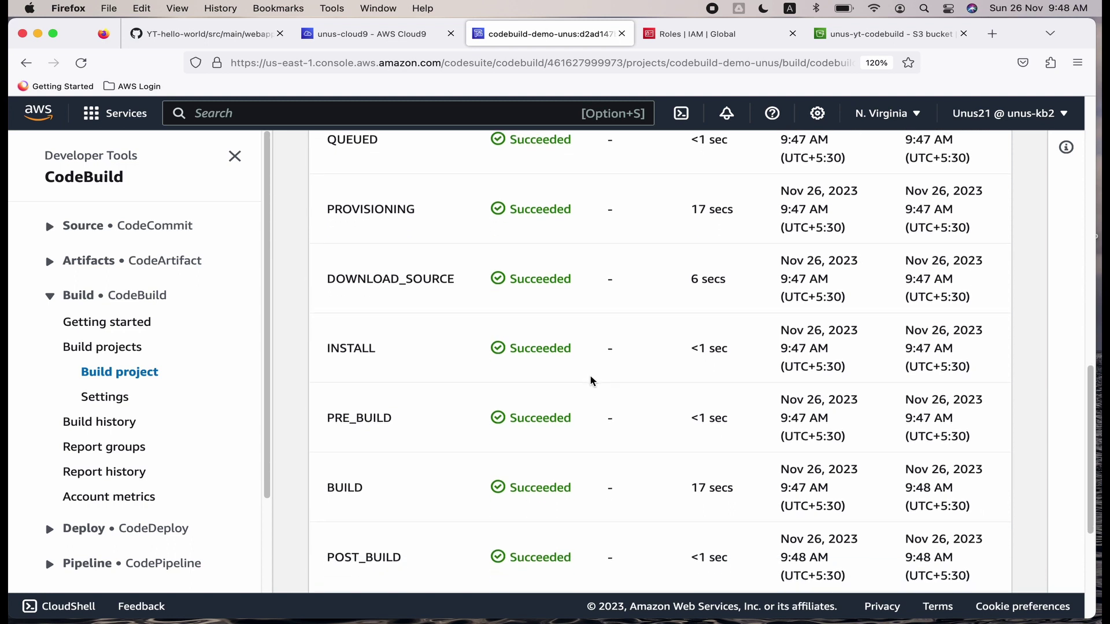
{"action": "scroll", "coordinate": [591, 379], "scroll_direction": "down", "scroll_amount": 1}
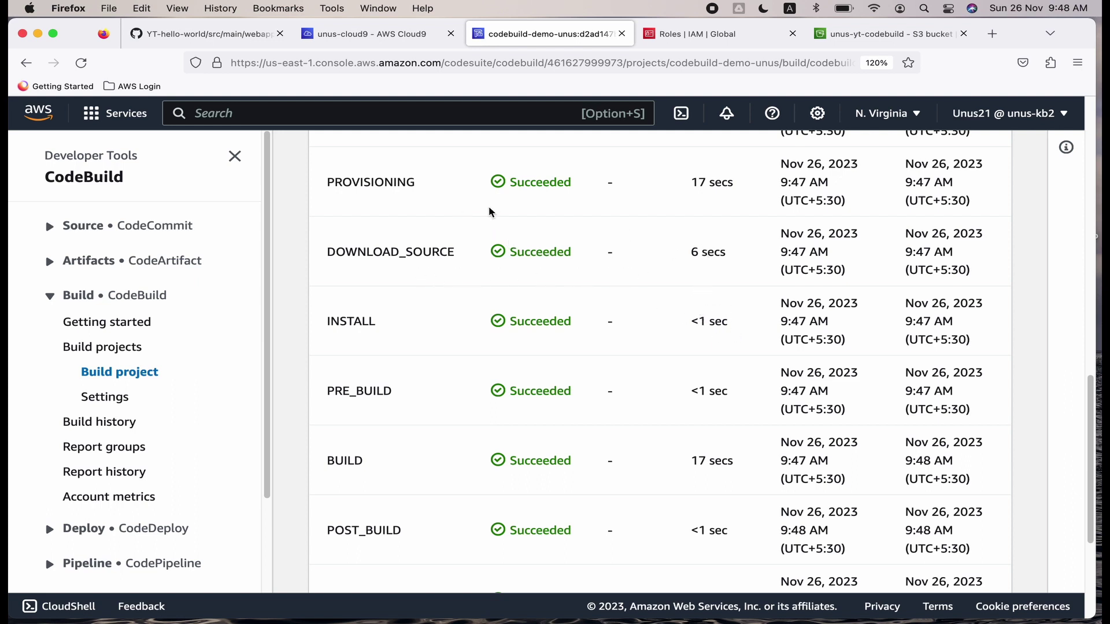
{"action": "scroll", "coordinate": [719, 212], "scroll_direction": "down", "scroll_amount": 2}
{"action": "scroll", "coordinate": [683, 354], "scroll_direction": "down", "scroll_amount": 4}
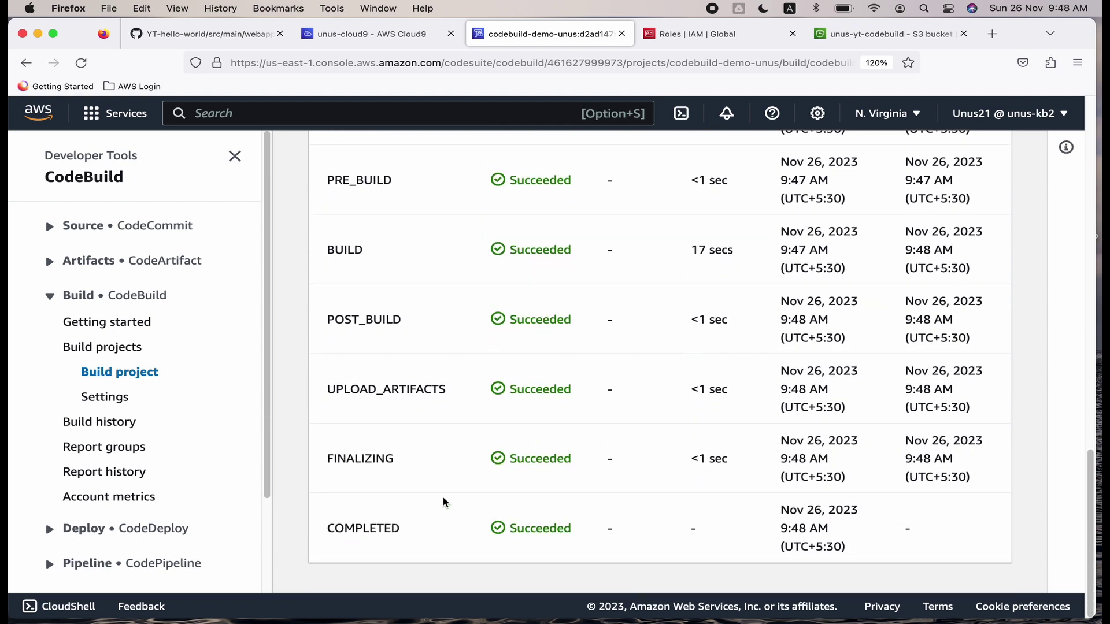
Step: Refresh the unus-yt-codebuild bucket and inspect the build artifacts under output/codebuild-demo-unus
{"action": "left_click", "coordinate": [865, 38]}
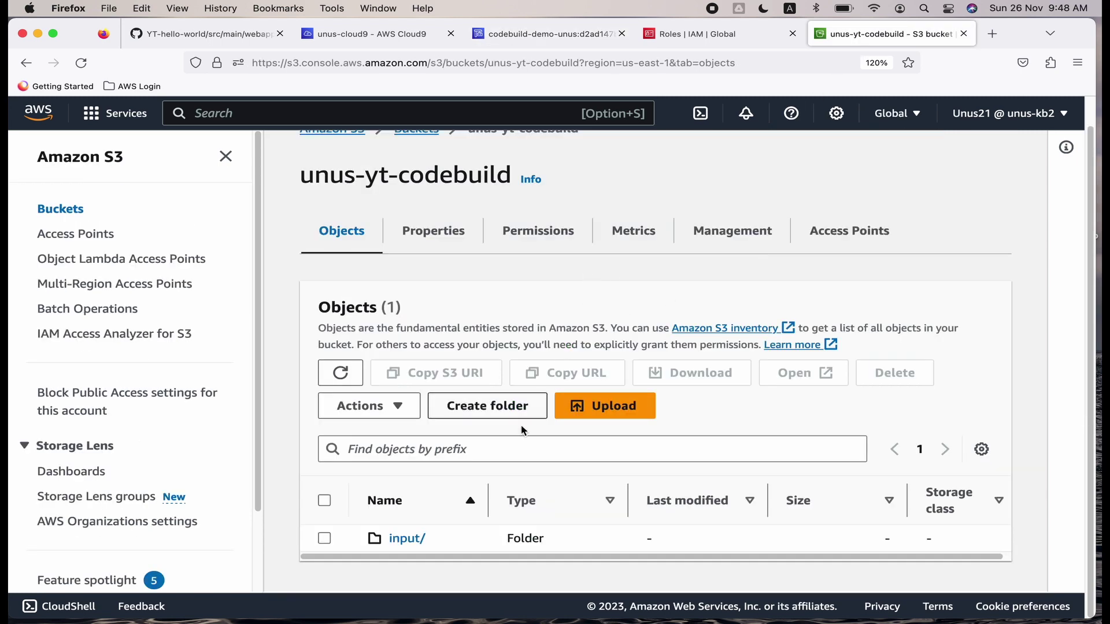
{"action": "left_click", "coordinate": [340, 372]}
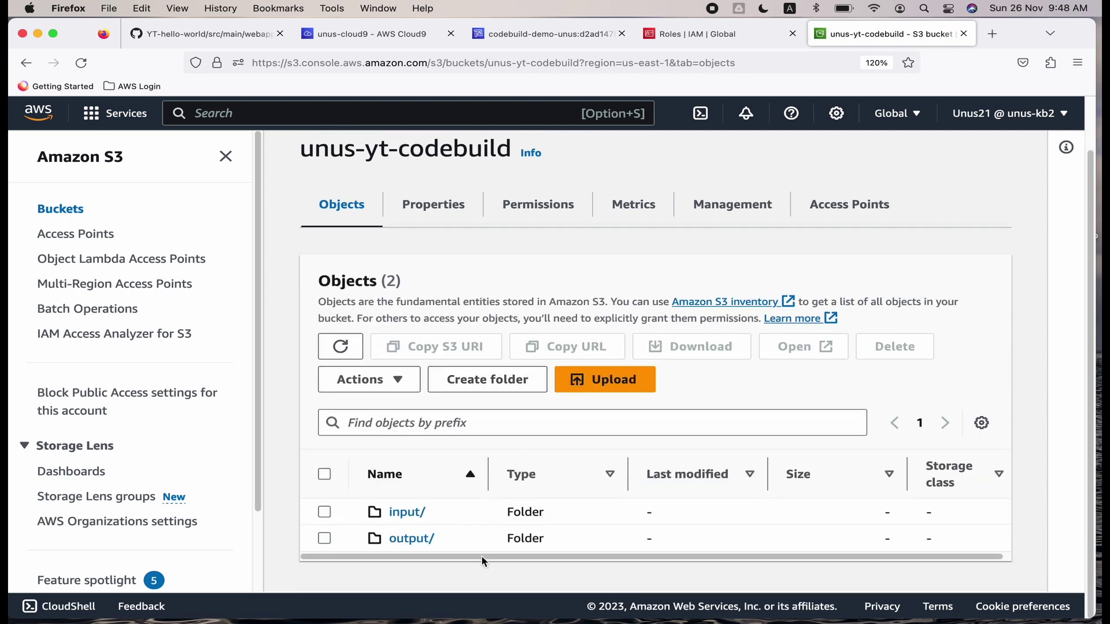
{"action": "left_click", "coordinate": [412, 549]}
{"action": "scroll", "coordinate": [595, 444], "scroll_direction": "down", "scroll_amount": 2}
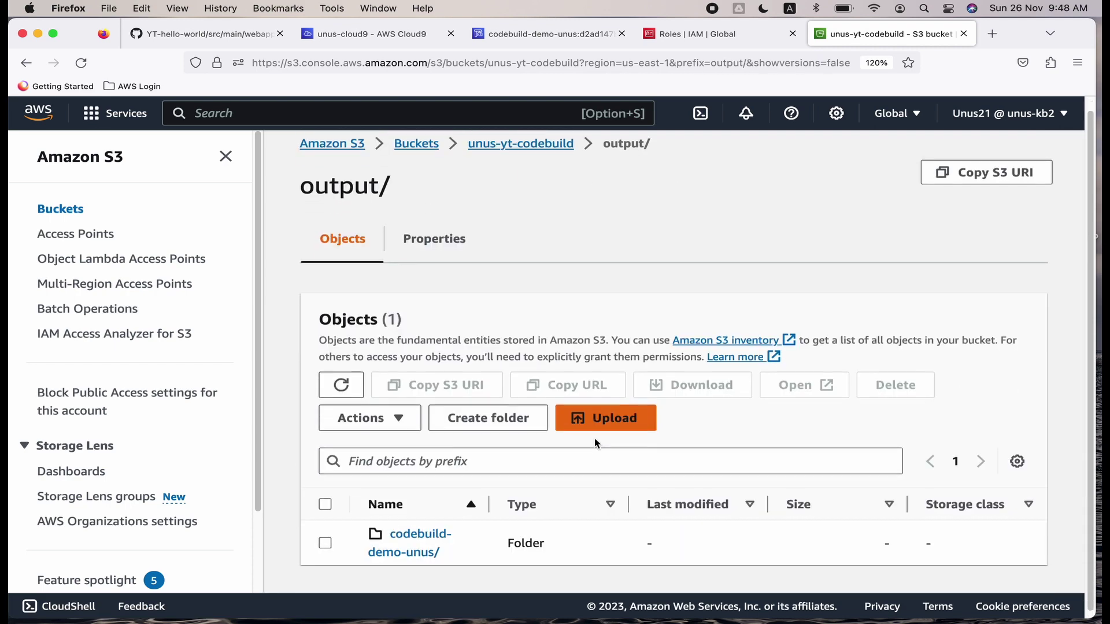
{"action": "left_click", "coordinate": [434, 536]}
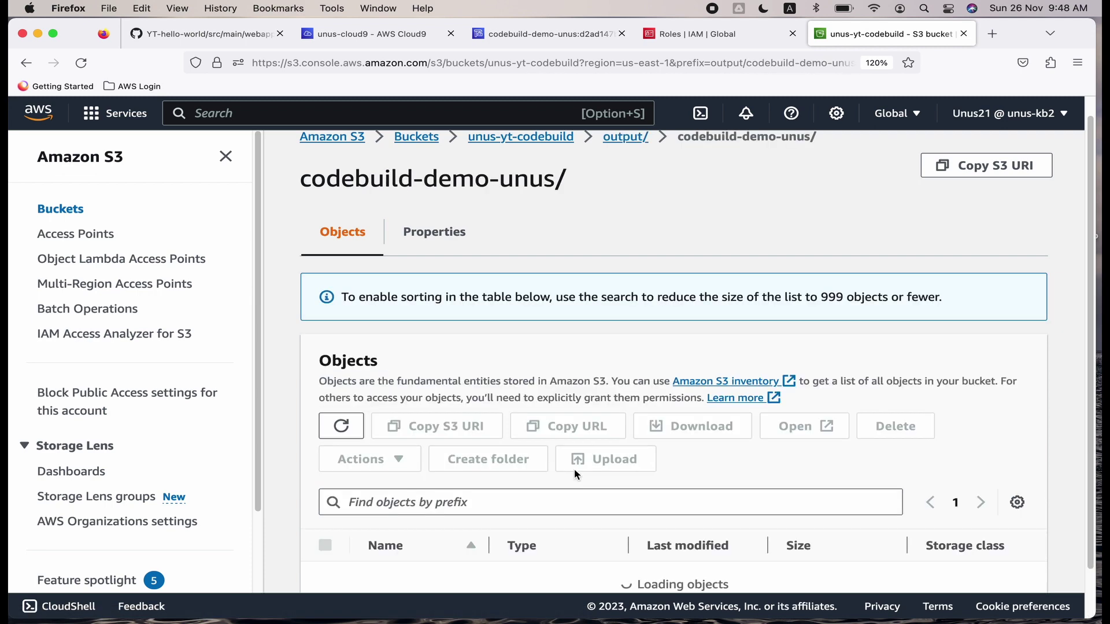
{"action": "left_click", "coordinate": [415, 546]}
{"action": "scroll", "coordinate": [565, 474], "scroll_direction": "down", "scroll_amount": 2}
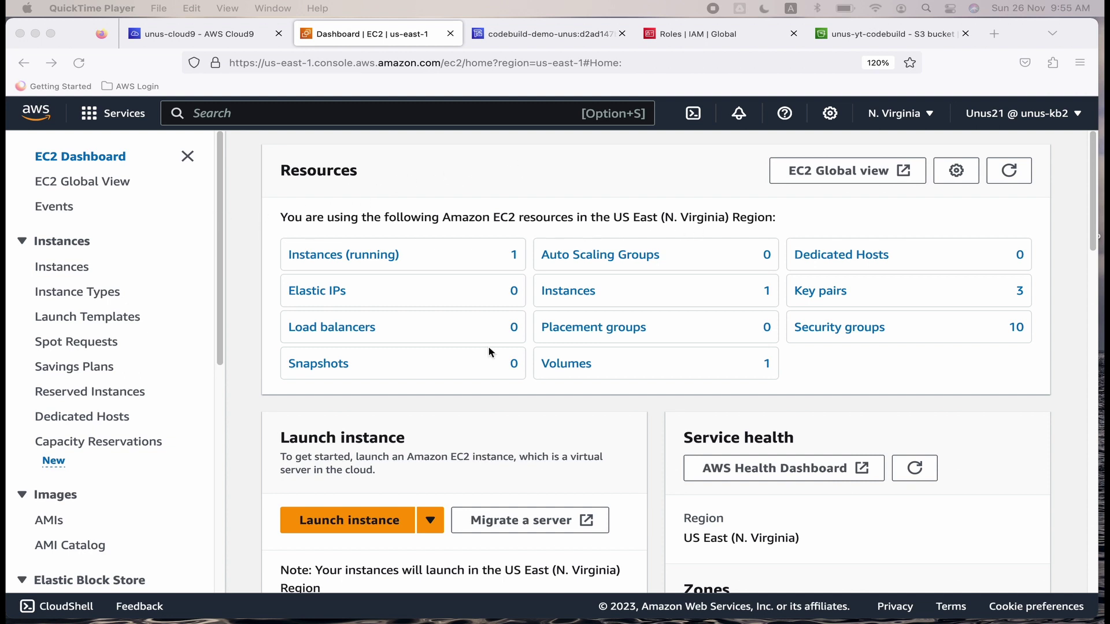
Step: Begin launching a new EC2 instance and name it CodeDeploy
{"action": "left_click", "coordinate": [361, 520]}
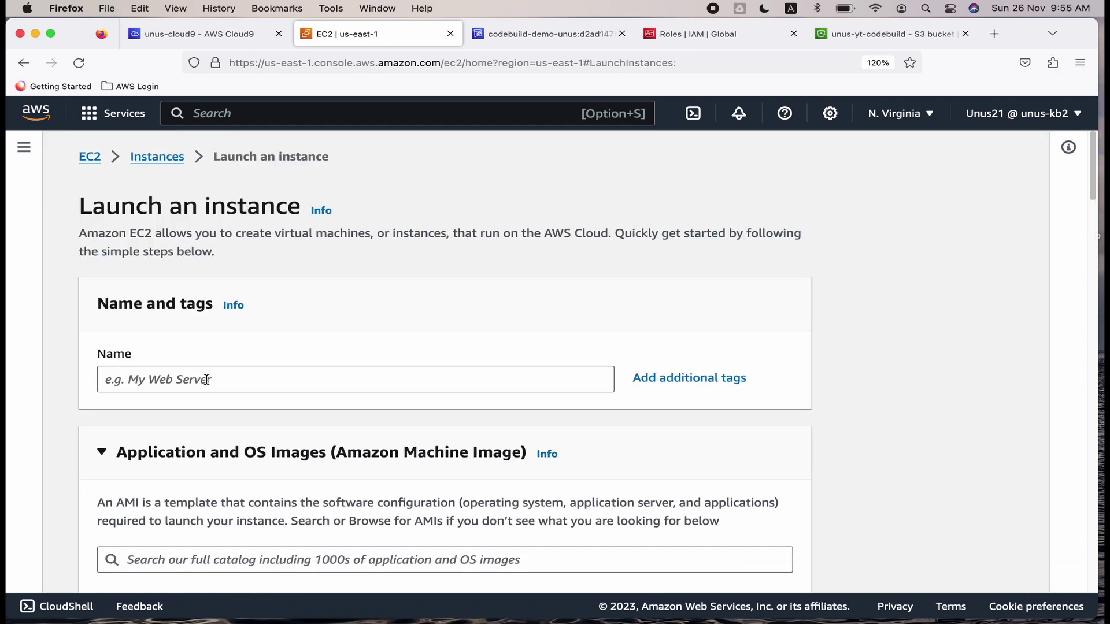
{"action": "left_click", "coordinate": [206, 380]}
{"action": "type", "text": "Code"}
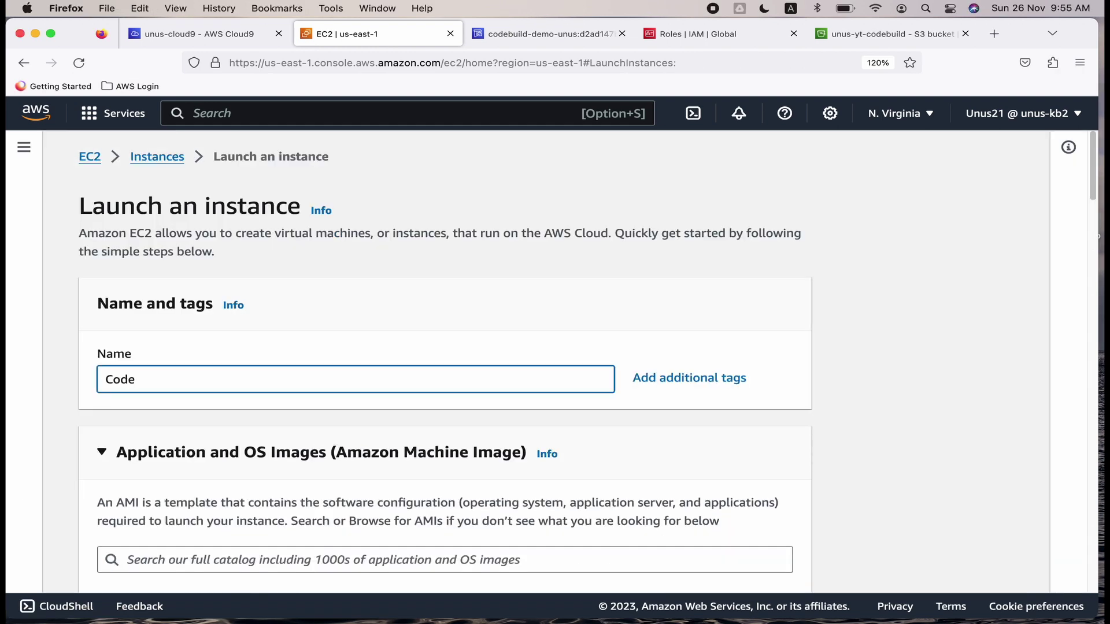
{"action": "type", "text": "Deploy"}
Step: Choose Ubuntu Server 22.04 LTS (HVM), SSD Volume Type as the instance's machine image
{"action": "scroll", "coordinate": [202, 379], "scroll_direction": "down", "scroll_amount": 2}
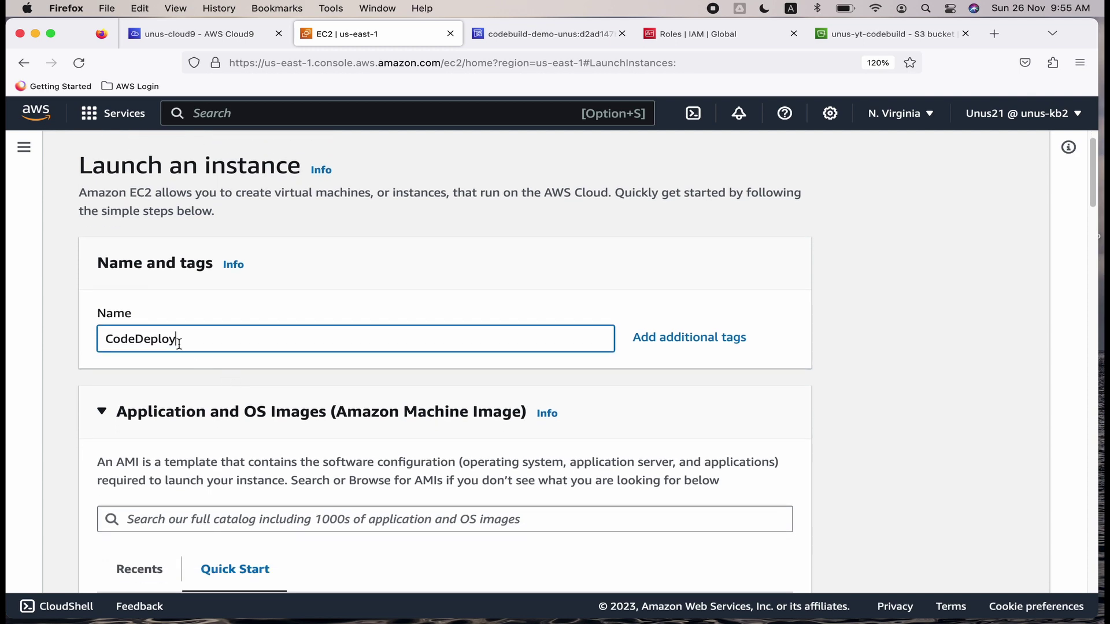
{"action": "scroll", "coordinate": [190, 338], "scroll_direction": "down", "scroll_amount": 10}
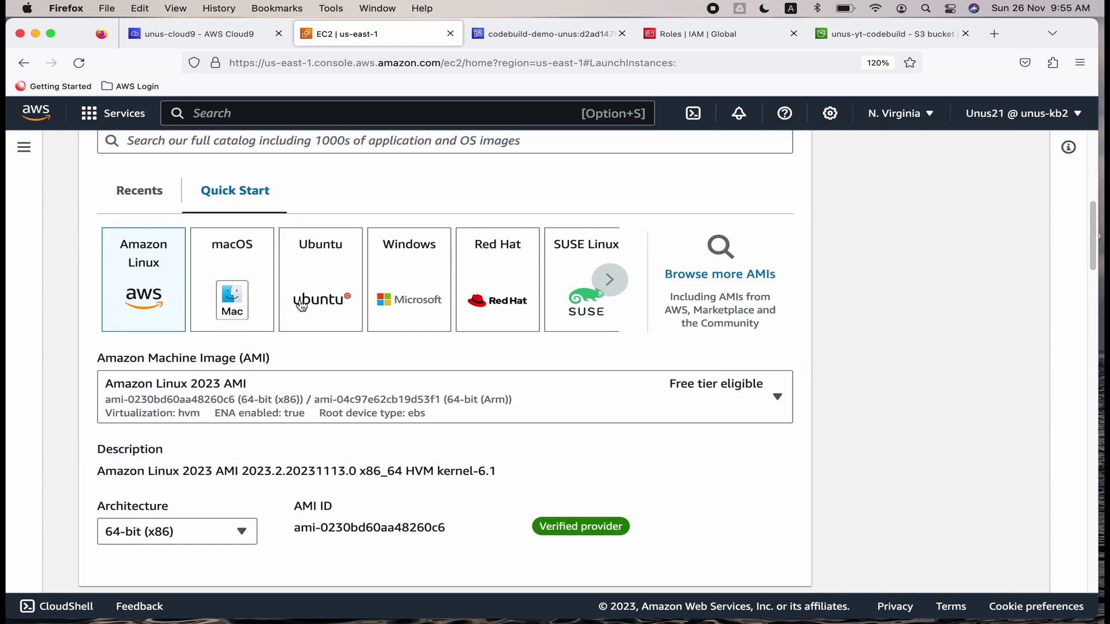
{"action": "left_click", "coordinate": [316, 280]}
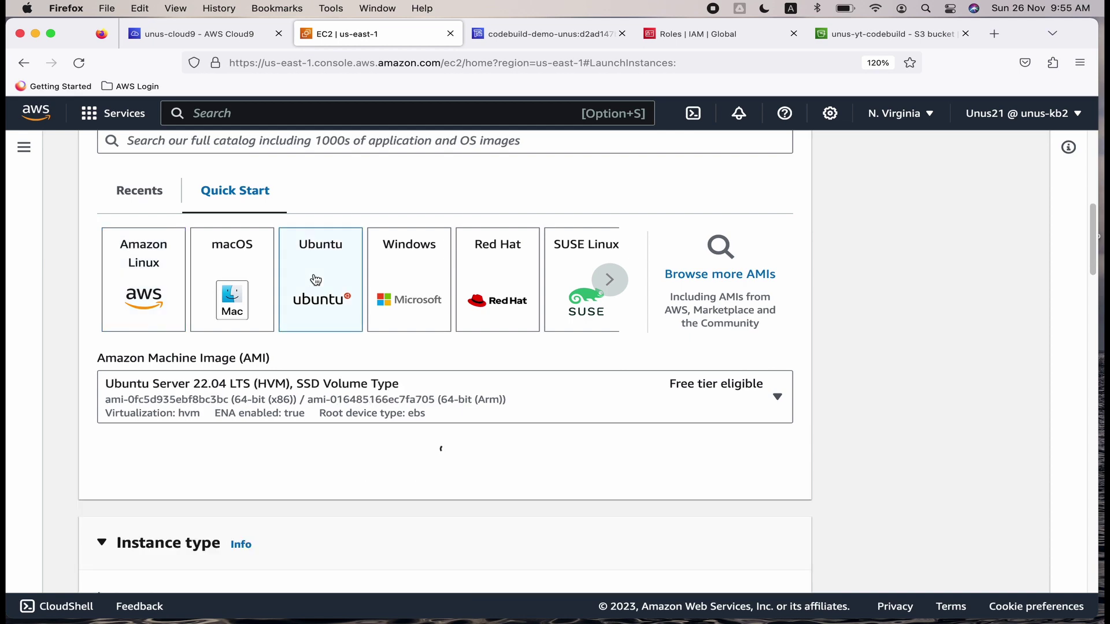
Step: Assign the existing unus-kb2-keypair key pair to the instance for login
{"action": "scroll", "coordinate": [314, 278], "scroll_direction": "down", "scroll_amount": 10}
{"action": "scroll", "coordinate": [229, 338], "scroll_direction": "down", "scroll_amount": 5}
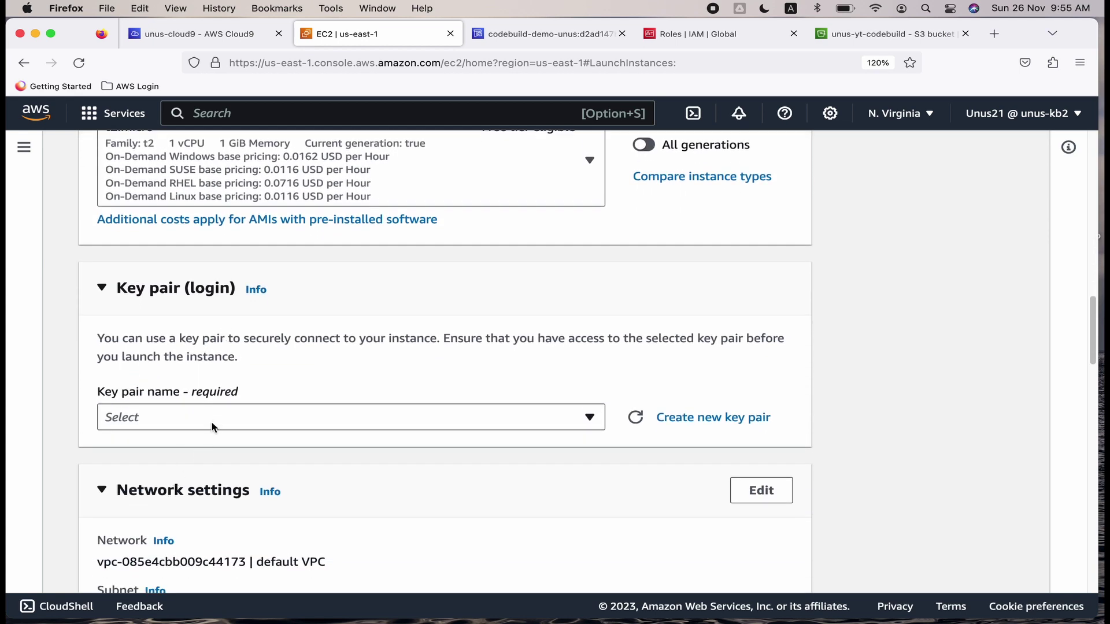
{"action": "left_click", "coordinate": [212, 428]}
{"action": "left_click", "coordinate": [187, 495]}
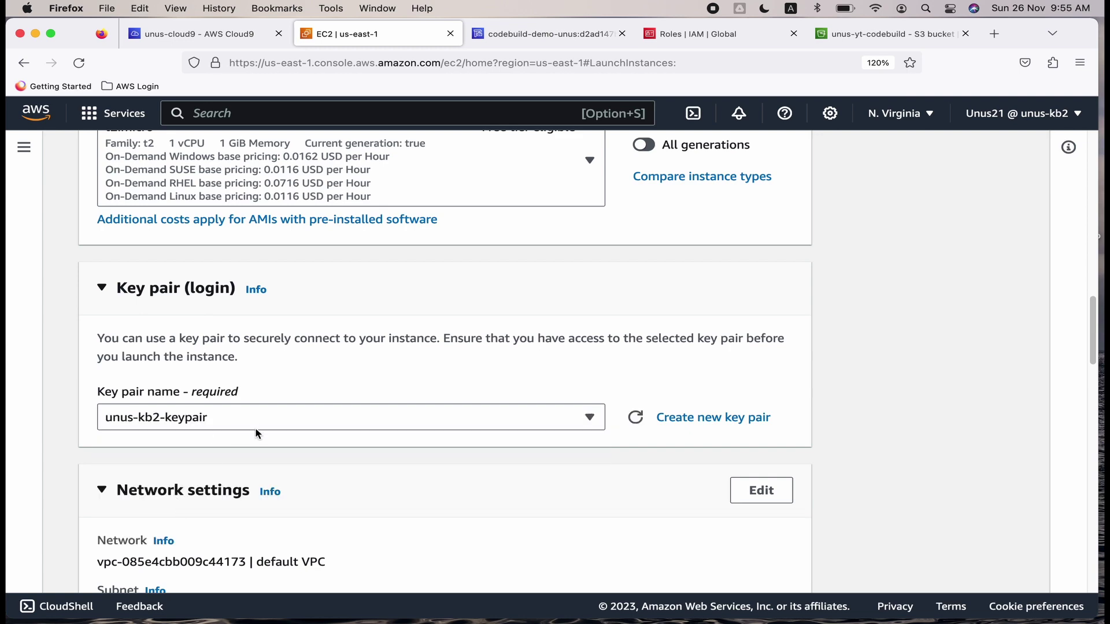
Step: Use an existing security group for the instance's firewall and pick DevOps-SG
{"action": "scroll", "coordinate": [241, 450], "scroll_direction": "down", "scroll_amount": 10}
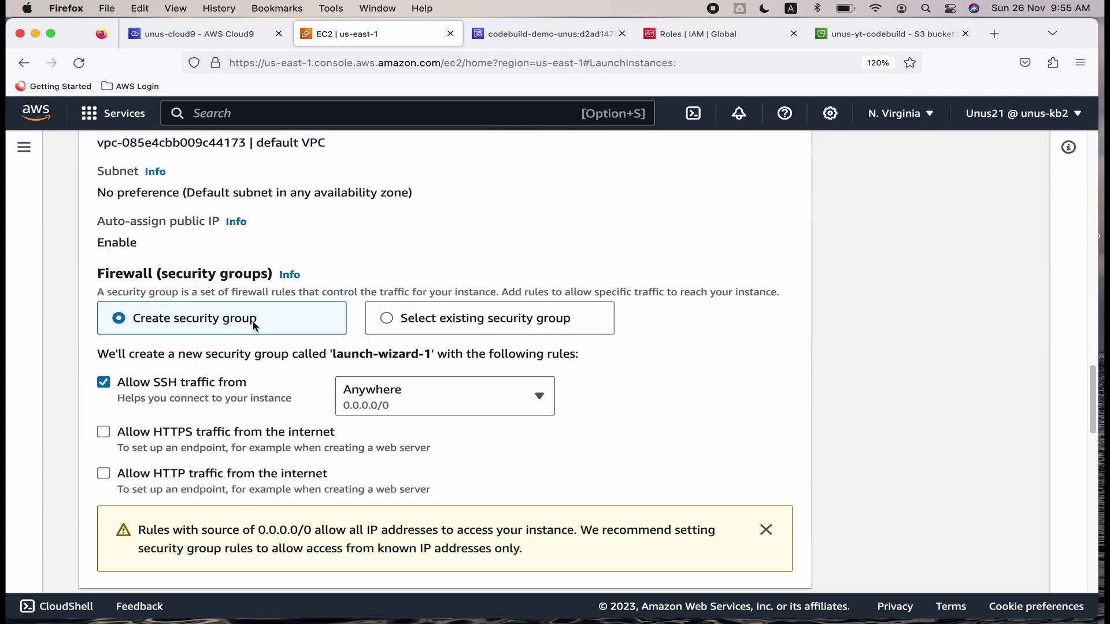
{"action": "scroll", "coordinate": [254, 326], "scroll_direction": "down", "scroll_amount": 2}
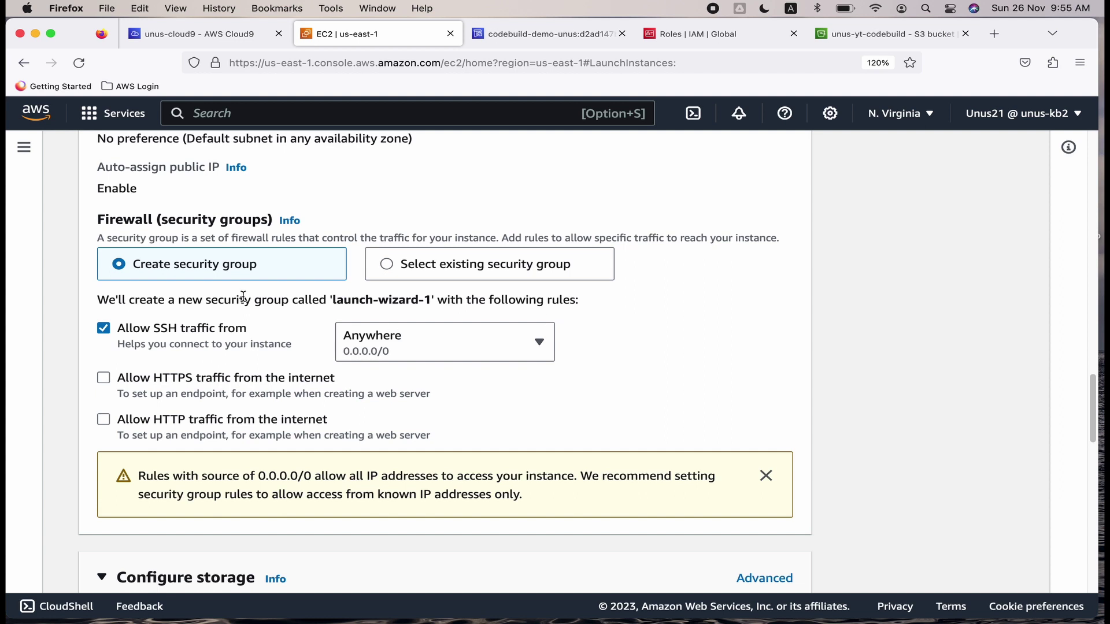
{"action": "left_click", "coordinate": [437, 268]}
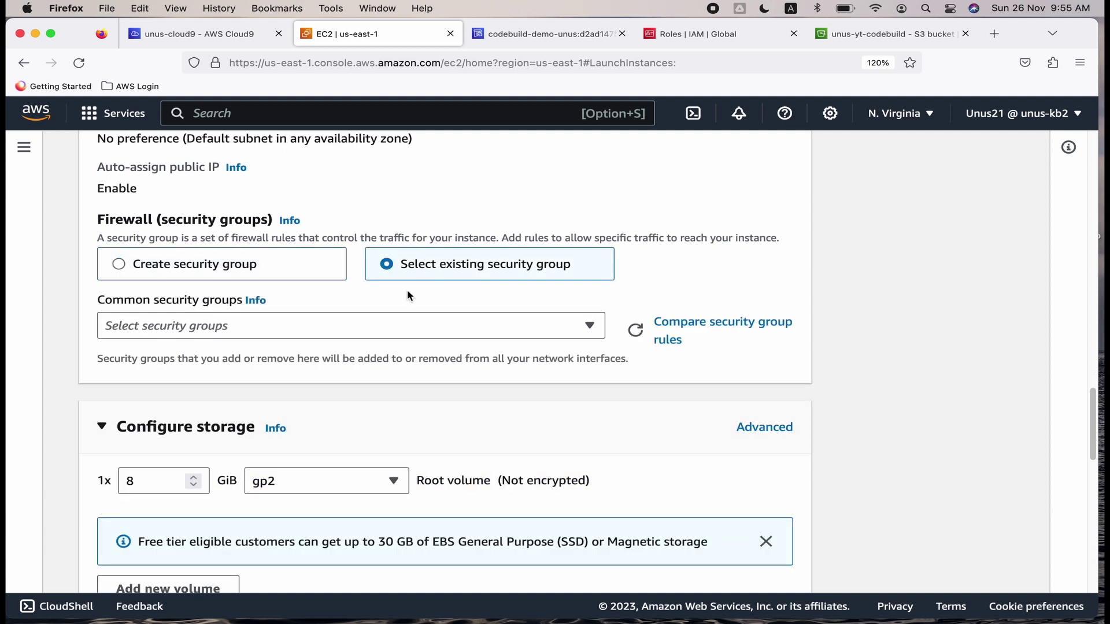
{"action": "left_click", "coordinate": [344, 328]}
{"action": "scroll", "coordinate": [320, 430], "scroll_direction": "down", "scroll_amount": 2}
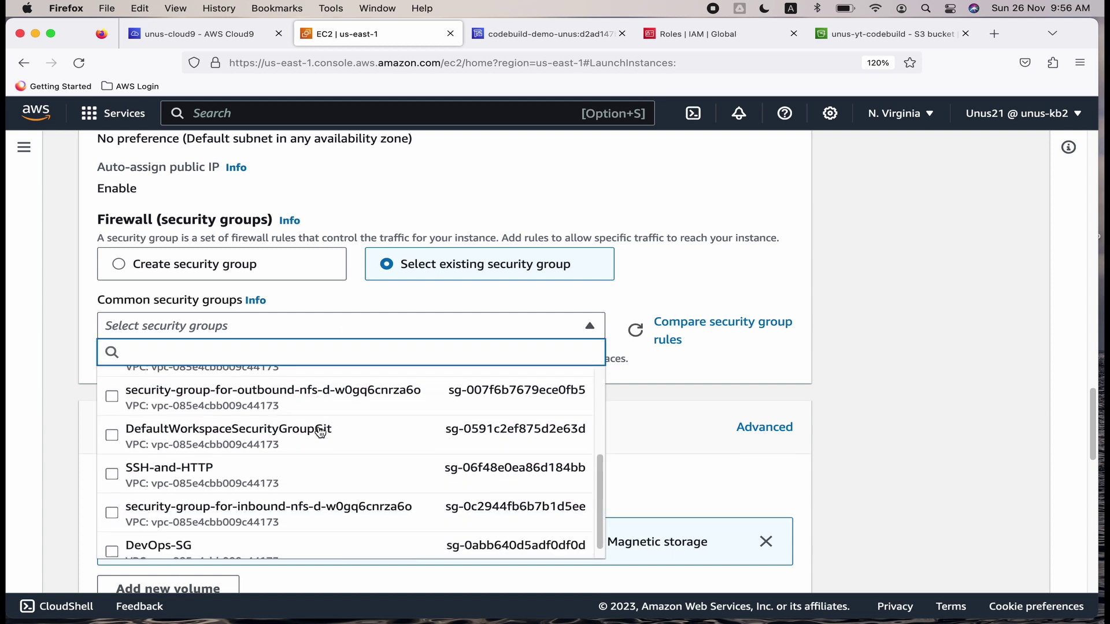
{"action": "left_click", "coordinate": [324, 534]}
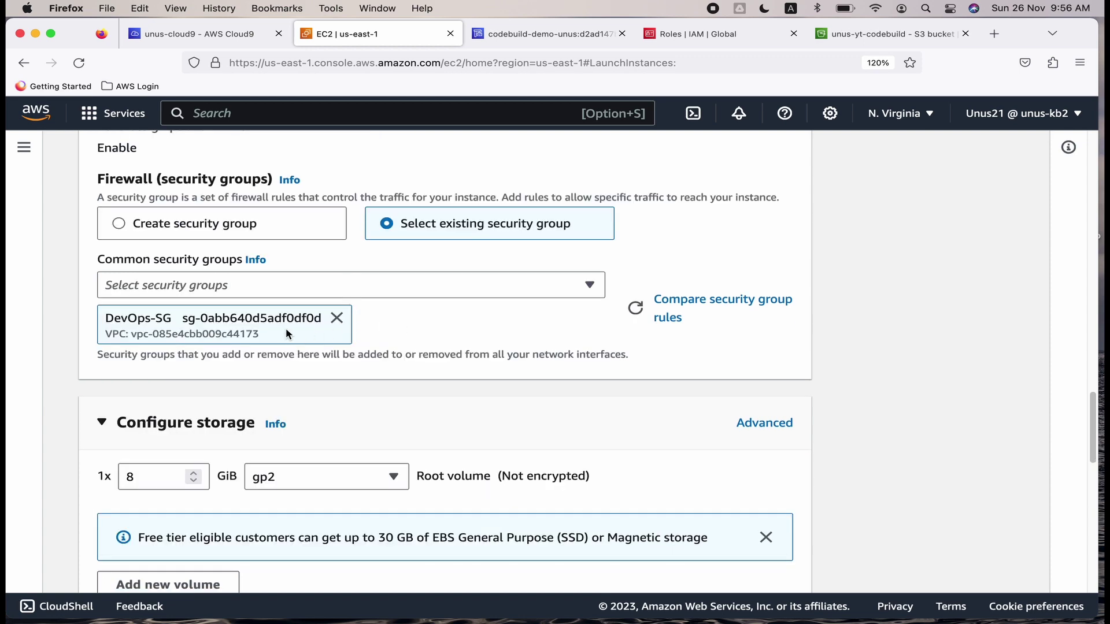
Step: Set the IAM instance profile in the new instance's advanced details to RoleGivenToEC2ToUseCodeDeploy
{"action": "scroll", "coordinate": [388, 324], "scroll_direction": "down", "scroll_amount": 4}
{"action": "scroll", "coordinate": [389, 327], "scroll_direction": "down", "scroll_amount": 3}
{"action": "scroll", "coordinate": [388, 323], "scroll_direction": "down", "scroll_amount": 3}
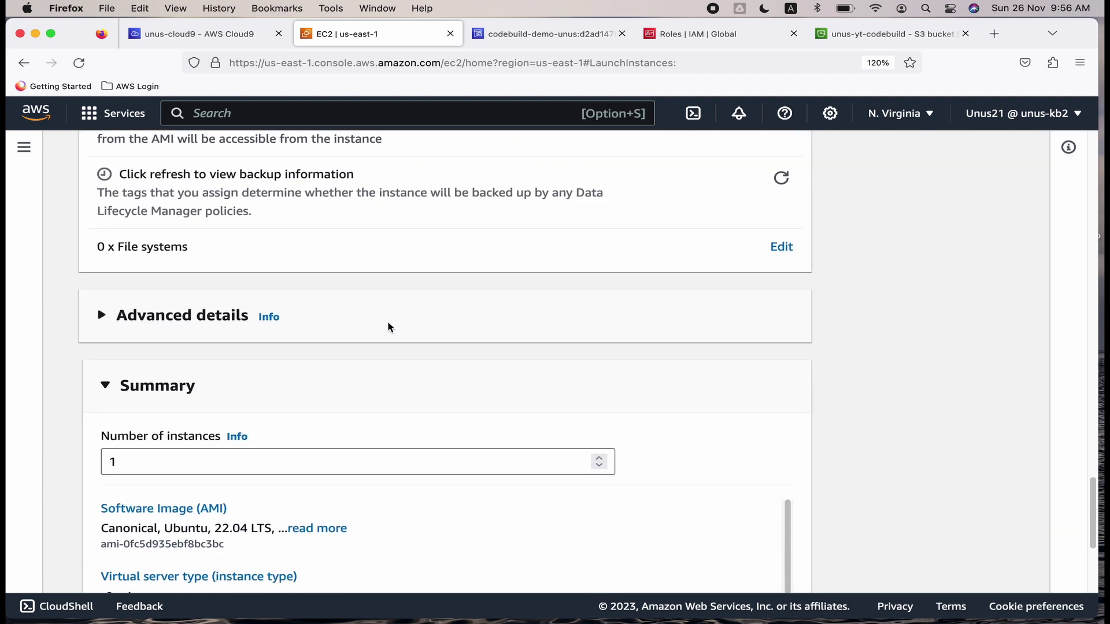
{"action": "left_click", "coordinate": [214, 314]}
{"action": "scroll", "coordinate": [450, 343], "scroll_direction": "down", "scroll_amount": 4}
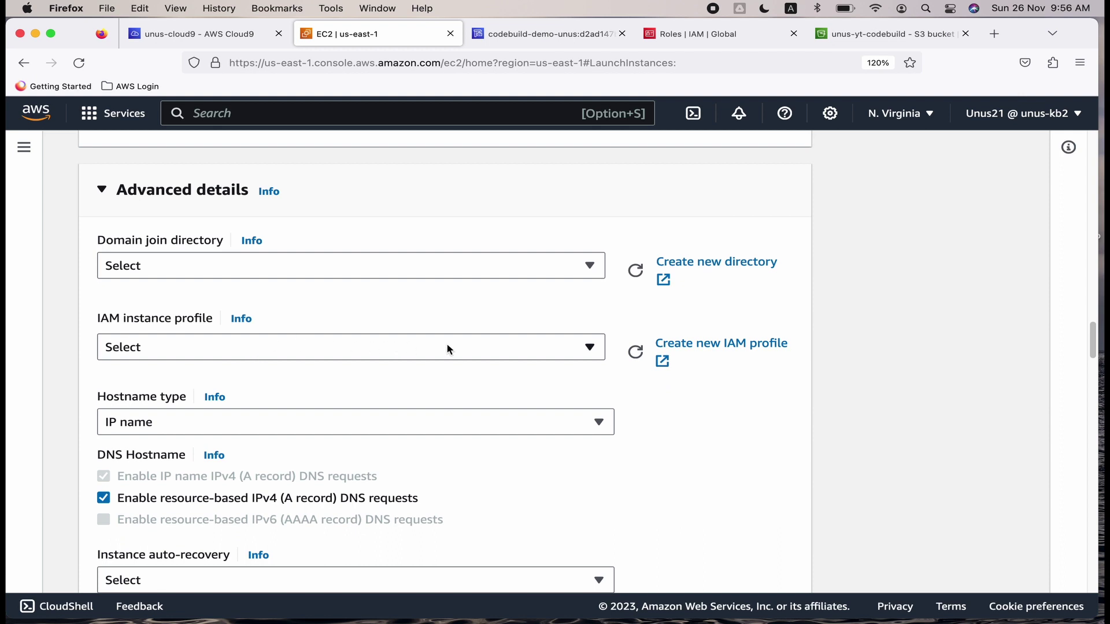
{"action": "left_click", "coordinate": [467, 353]}
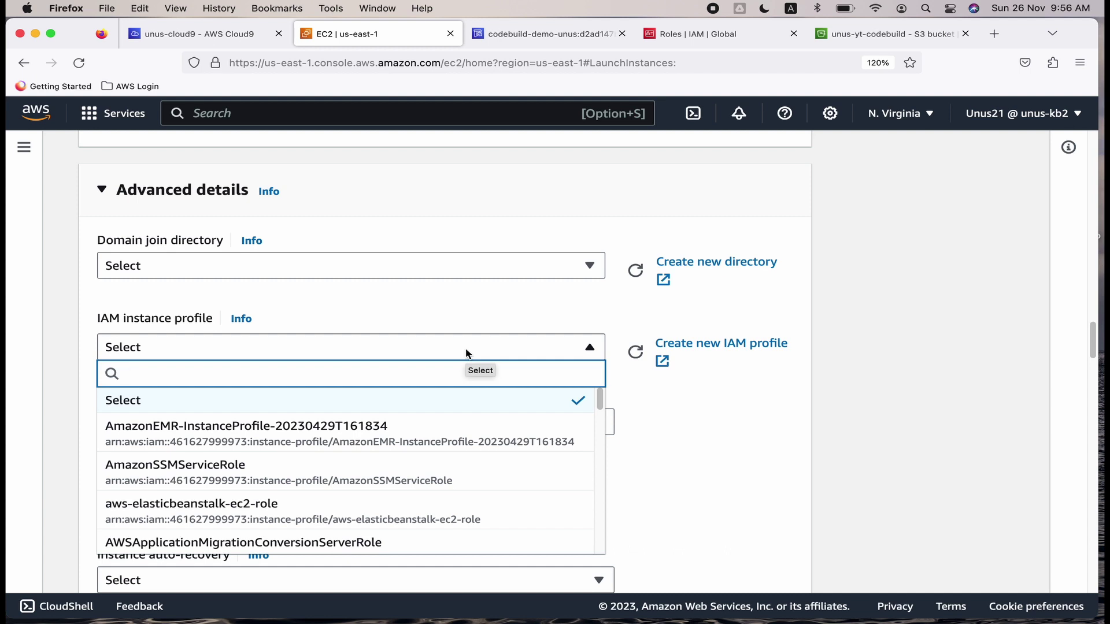
{"action": "type", "text": "deploy"}
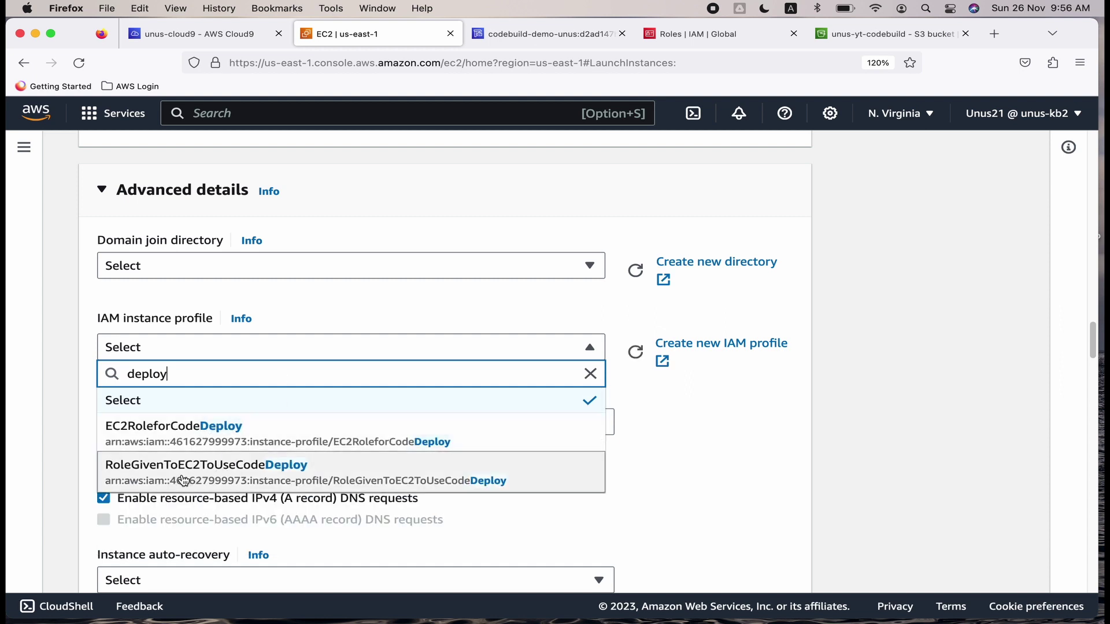
{"action": "left_click", "coordinate": [268, 477]}
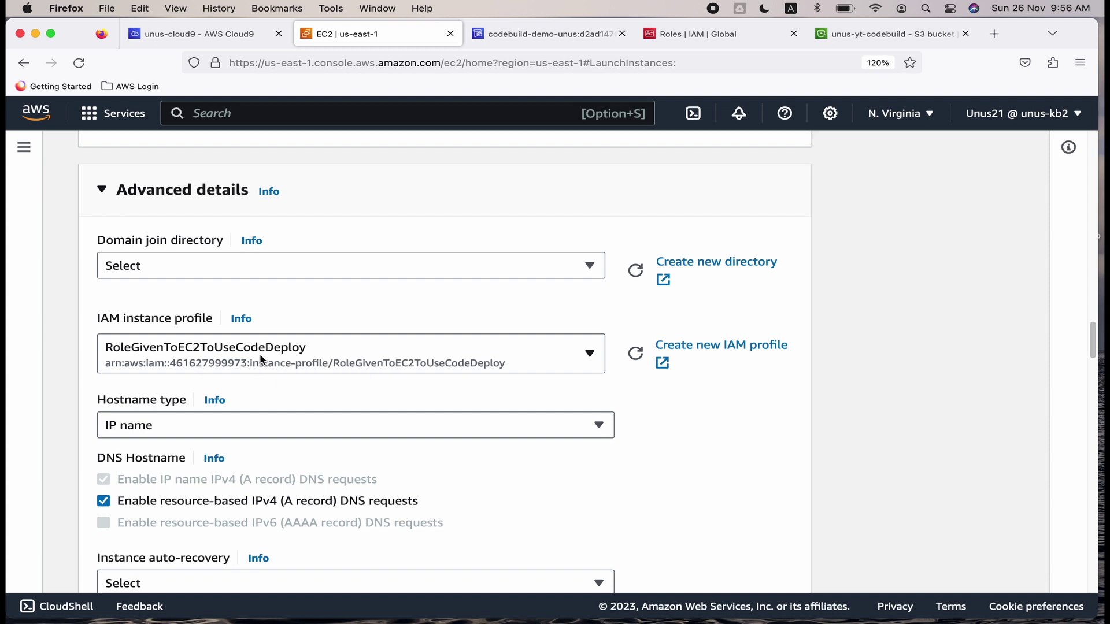
Step: Launch the configured EC2 instance
{"action": "scroll", "coordinate": [242, 350], "scroll_direction": "down", "scroll_amount": 1}
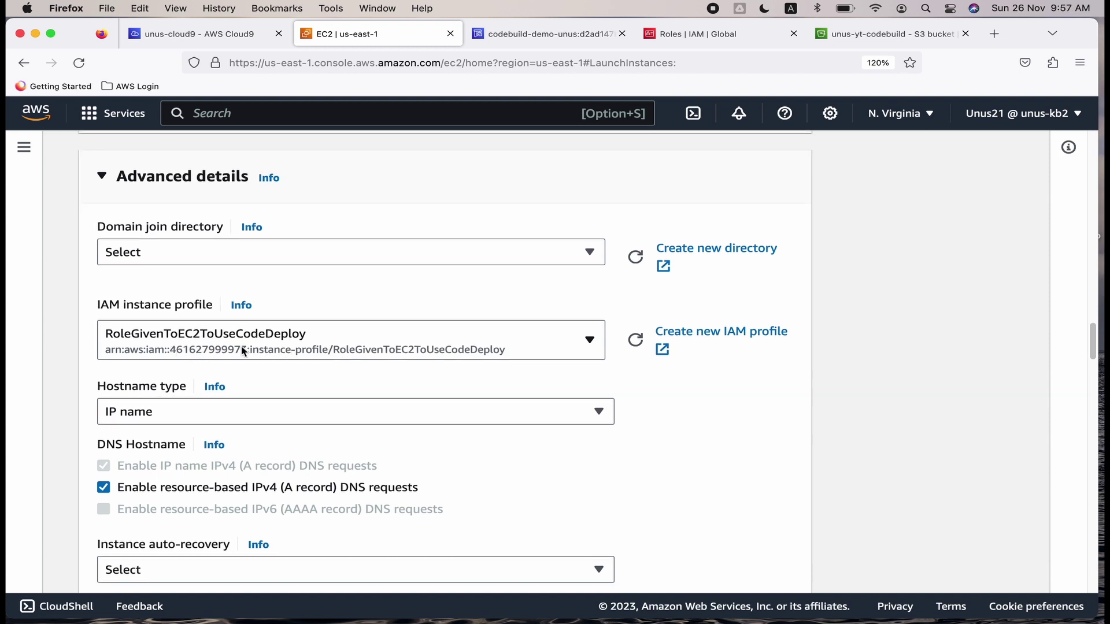
{"action": "scroll", "coordinate": [238, 345], "scroll_direction": "down", "scroll_amount": 2}
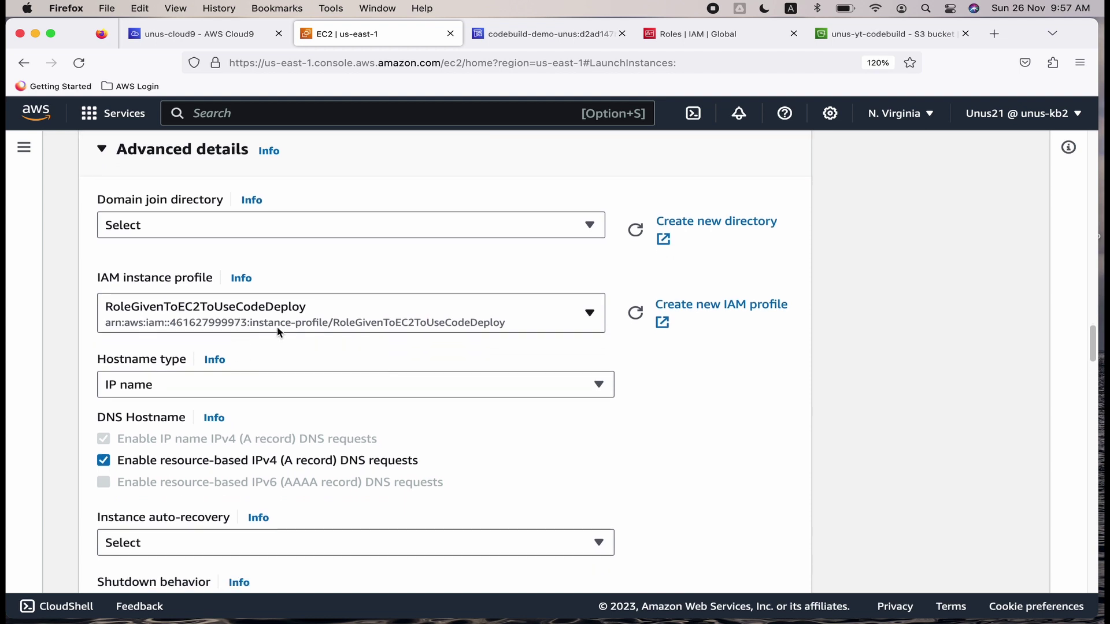
{"action": "scroll", "coordinate": [276, 328], "scroll_direction": "down", "scroll_amount": 2}
{"action": "scroll", "coordinate": [235, 289], "scroll_direction": "down", "scroll_amount": 2}
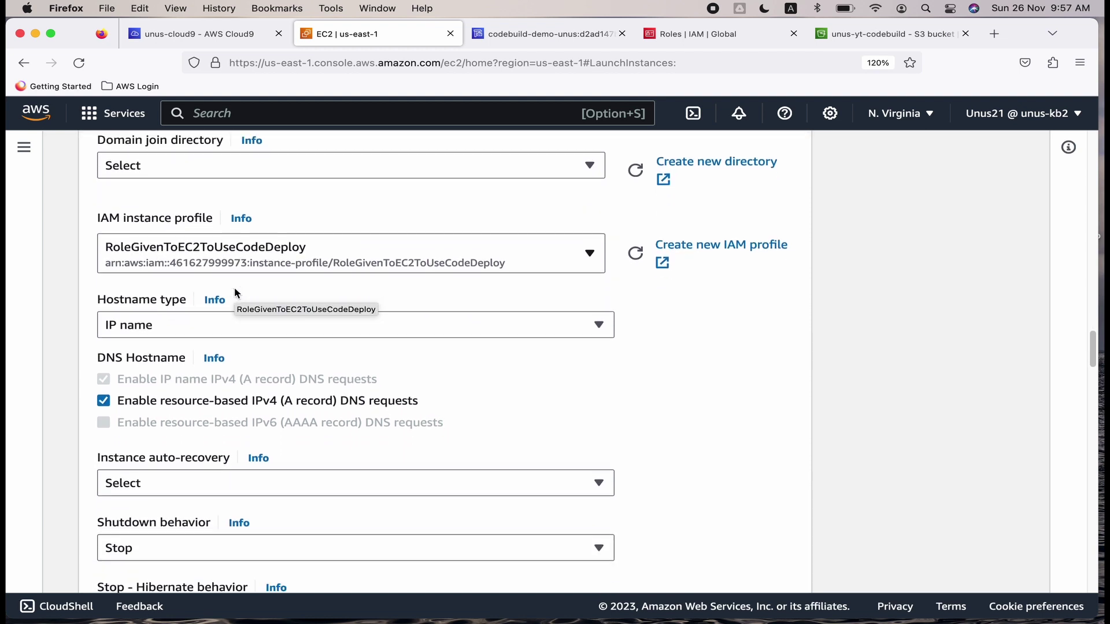
{"action": "scroll", "coordinate": [235, 288], "scroll_direction": "down", "scroll_amount": 3}
{"action": "scroll", "coordinate": [235, 289], "scroll_direction": "down", "scroll_amount": 15}
{"action": "scroll", "coordinate": [234, 289], "scroll_direction": "down", "scroll_amount": 20}
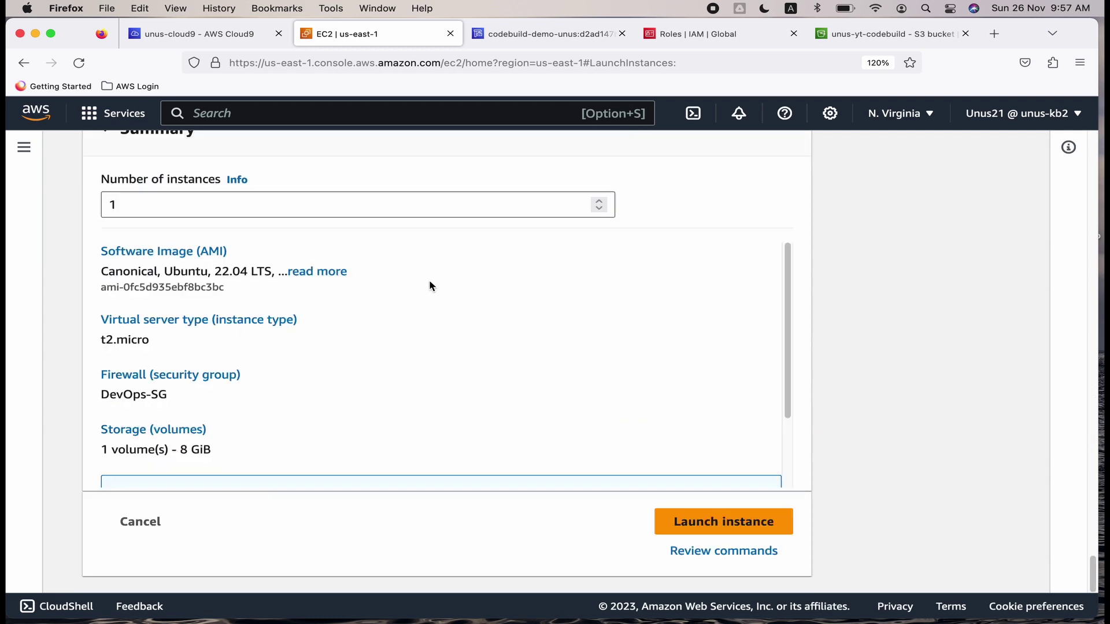
{"action": "left_click", "coordinate": [724, 521]}
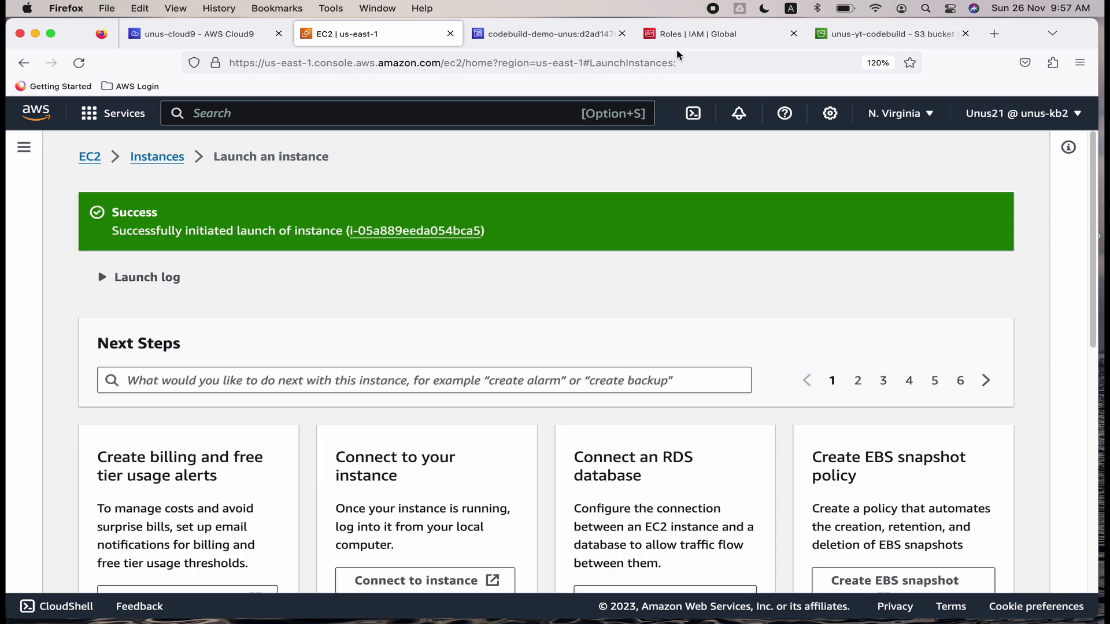
Step: Review the permissions policies of the IAM role RoleGivenToEC2ToUseCodeDeploy and return to the EC2 instances list
{"action": "left_click", "coordinate": [682, 35]}
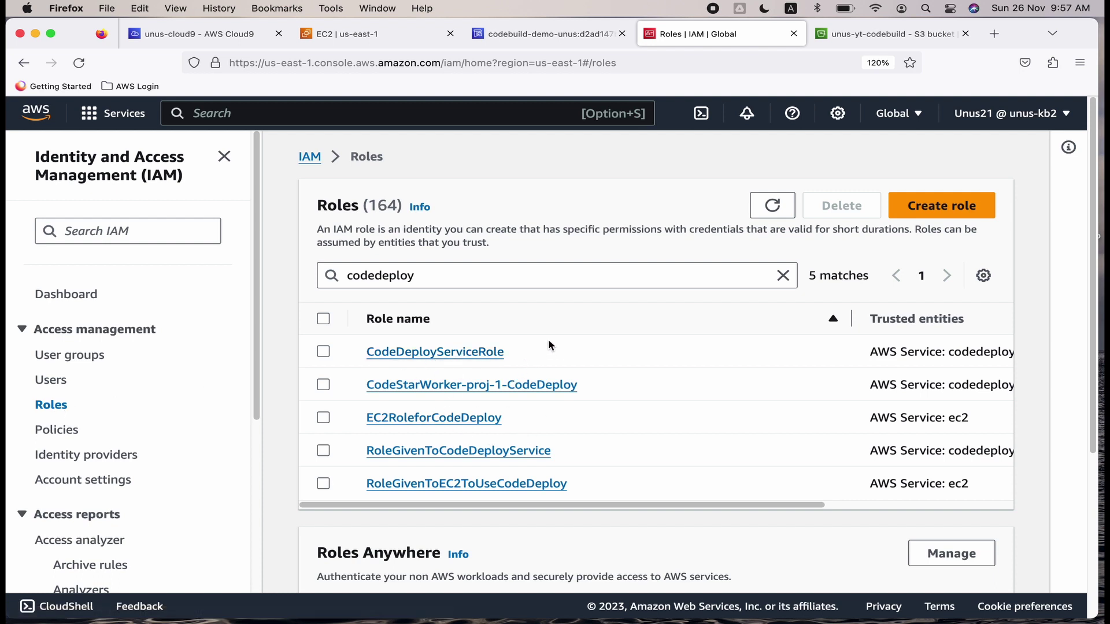
{"action": "left_click", "coordinate": [507, 484]}
{"action": "scroll", "coordinate": [592, 365], "scroll_direction": "down", "scroll_amount": 5}
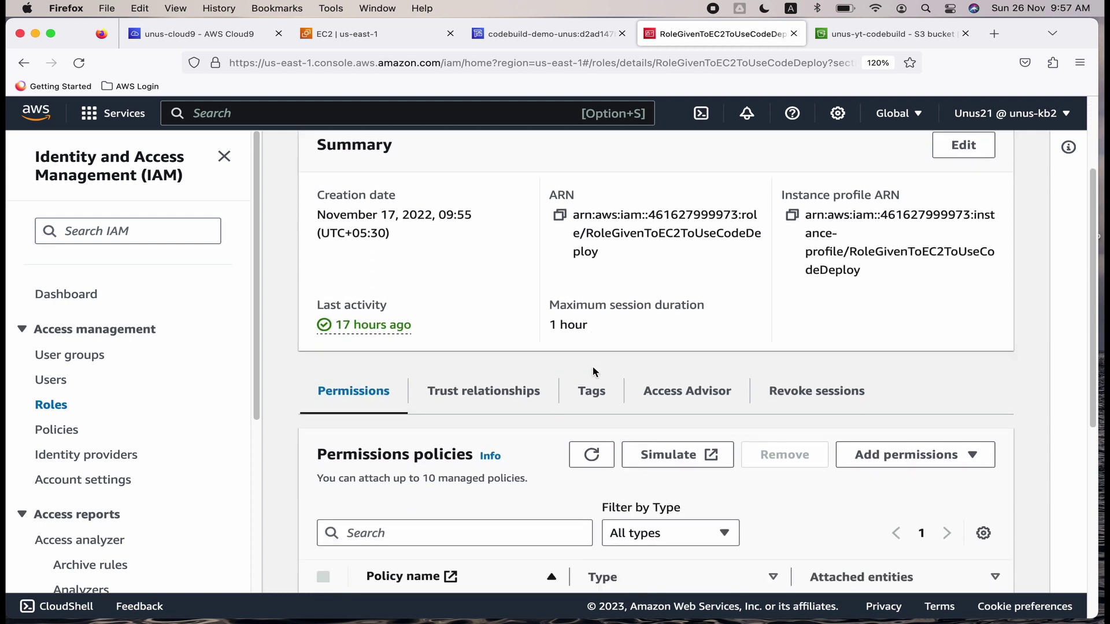
{"action": "scroll", "coordinate": [591, 369], "scroll_direction": "down", "scroll_amount": 2}
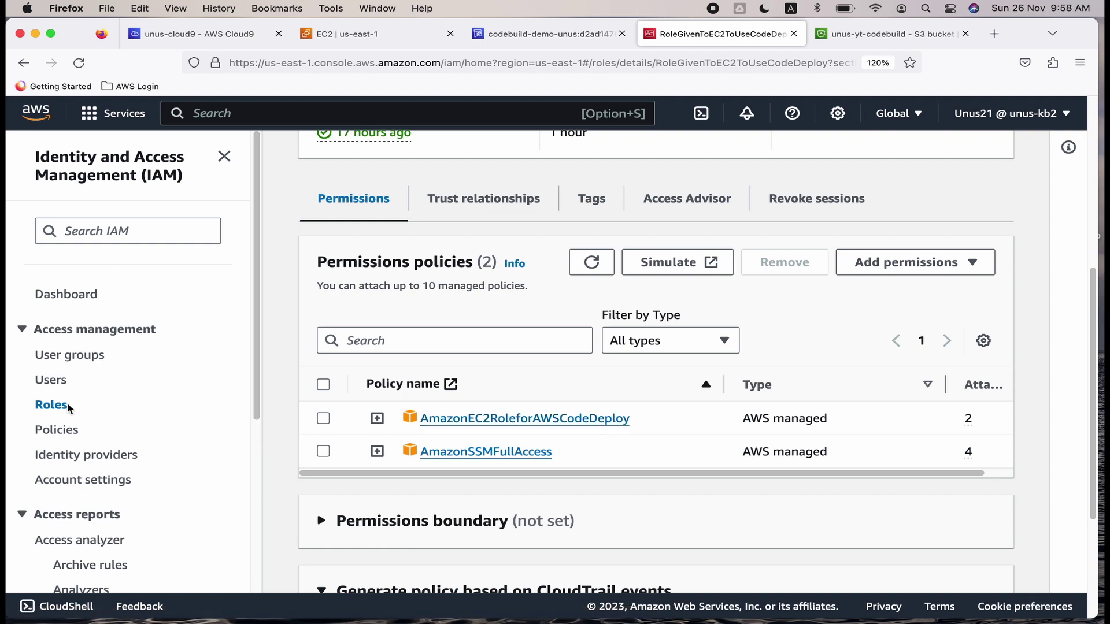
{"action": "scroll", "coordinate": [590, 396], "scroll_direction": "up", "scroll_amount": 5}
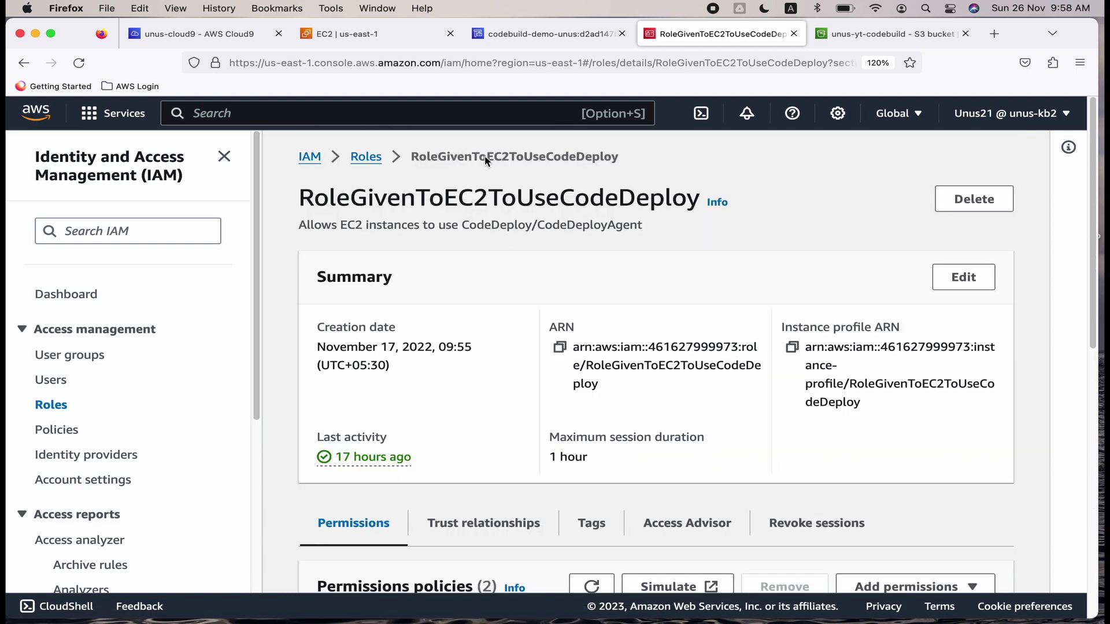
{"action": "left_click", "coordinate": [393, 38]}
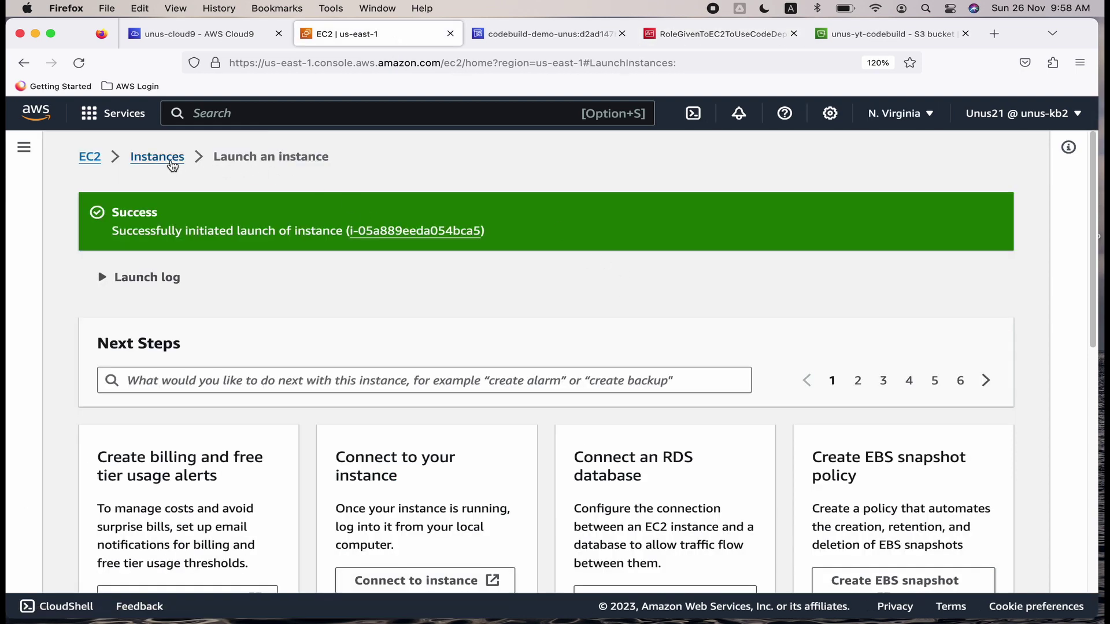
{"action": "left_click", "coordinate": [169, 159]}
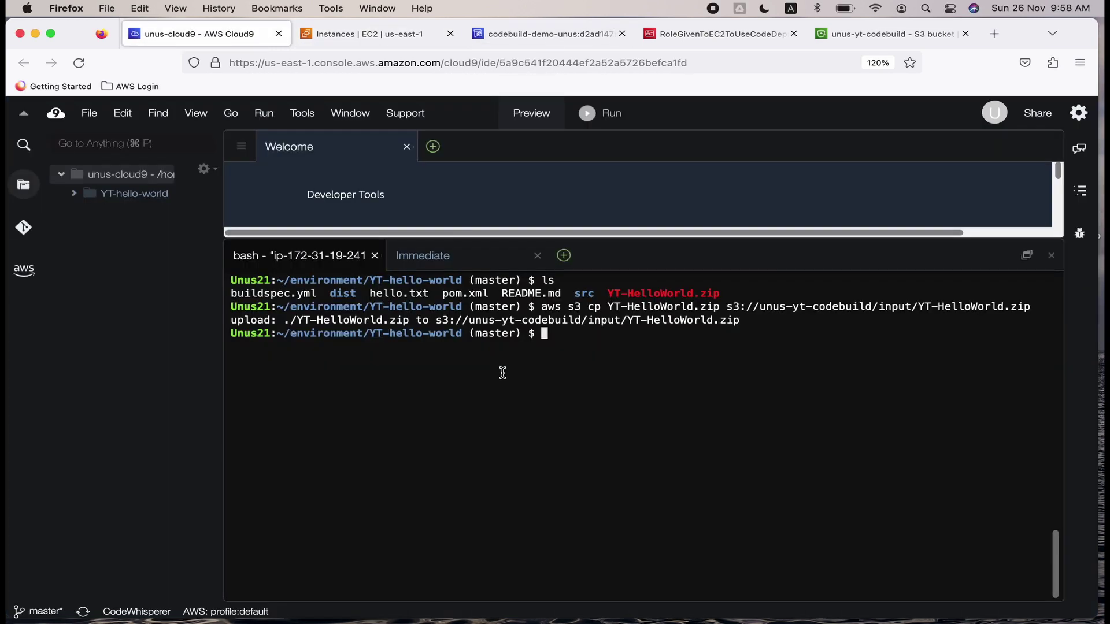
Step: List the project files in the Cloud9 terminal and print the working directory
{"action": "type", "text": "ls"}
{"action": "key", "text": "Return"}
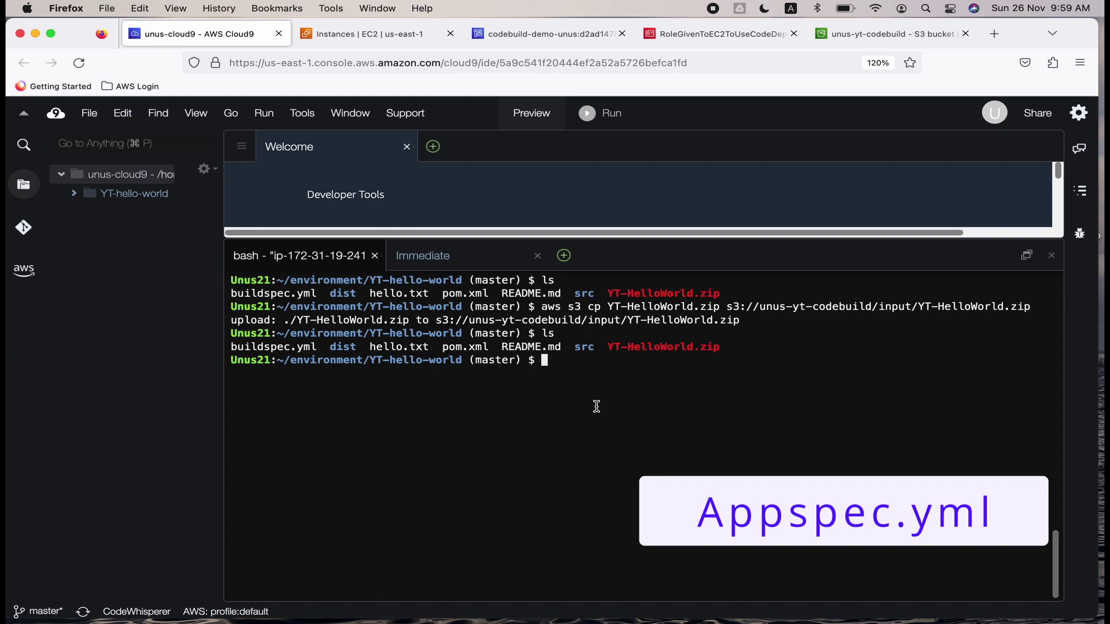
{"action": "type", "text": "pwd"}
{"action": "key", "text": "Return"}
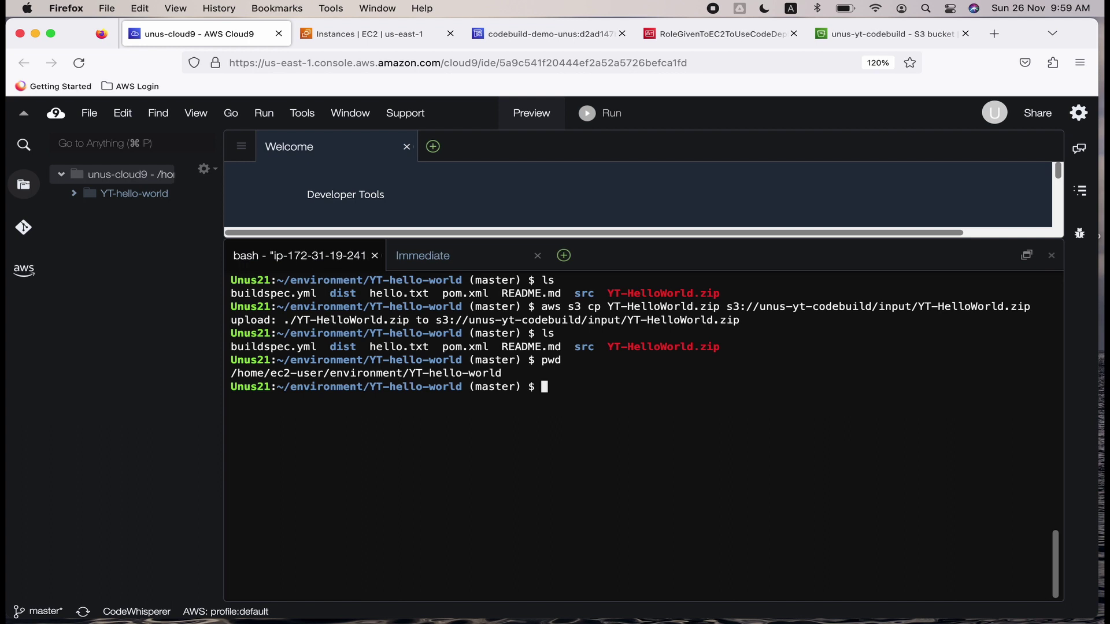
Step: Go up to the environment folder, create a MyDeployPackage directory there and enter it
{"action": "type", "text": "cd .."}
{"action": "key", "text": "Return"}
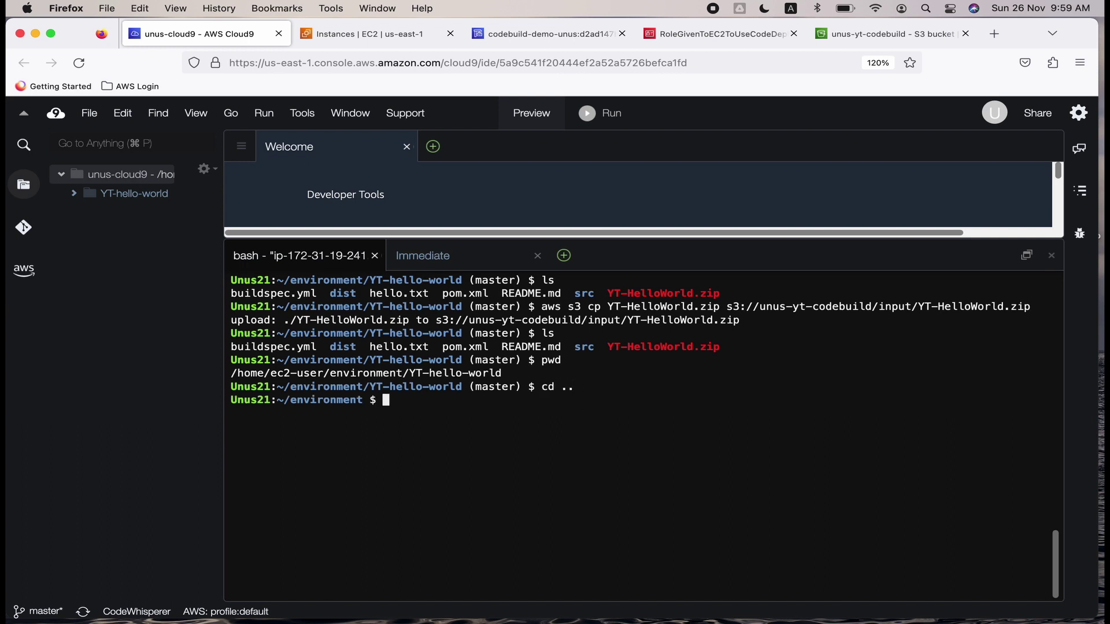
{"action": "left_click", "coordinate": [453, 408]}
{"action": "type", "text": "mkdir MyDeployPackage && cd MyDeployPackage"}
{"action": "key", "text": "Return"}
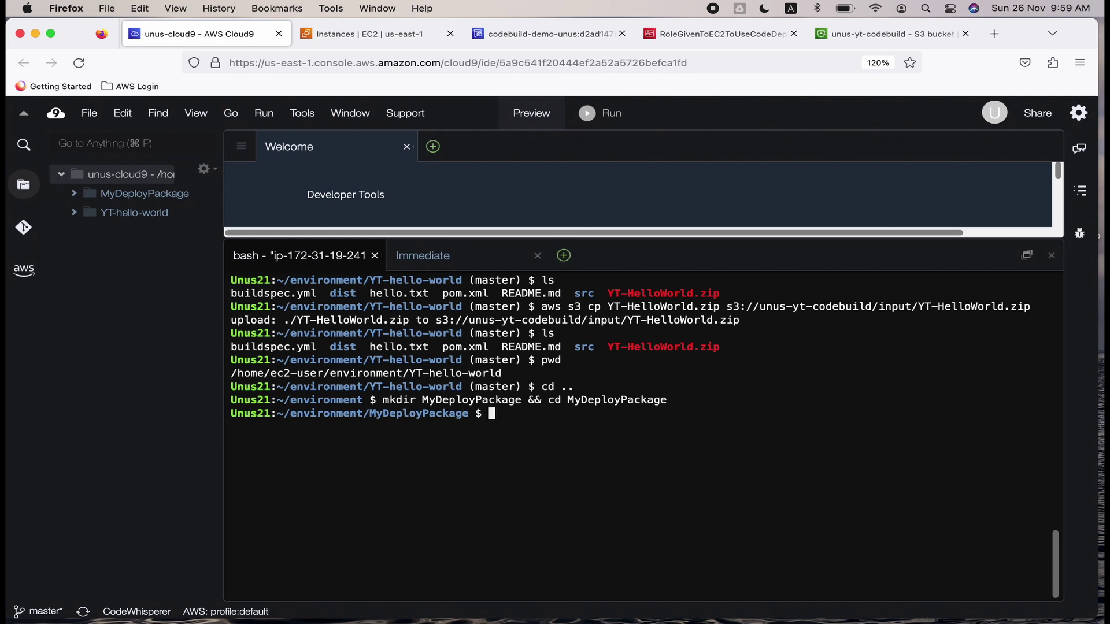
Step: Copy s3://unus-yt-codebuild/output/codebuild-demo-unus/target/hello-world-war-1.0.0.war into the current directory with the AWS CLI and list the files
{"action": "type", "text": "aws s3 cp s3://unus-yt-codebuild/output/codebuild-demo-nov26/target/hello-world-war-1.0.0.war ."}
{"action": "key", "text": "Left"}
{"action": "key", "text": "Left"}
{"action": "key", "text": "Left"}
{"action": "key", "text": "Left"}
{"action": "key", "text": "Left"}
{"action": "key", "text": "Left"}
{"action": "key", "text": "Left"}
{"action": "key", "text": "Left"}
{"action": "key", "text": "Left"}
{"action": "key", "text": "Left"}
{"action": "key", "text": "Left"}
{"action": "key", "text": "Left"}
{"action": "key", "text": "Left"}
{"action": "key", "text": "Left"}
{"action": "key", "text": "Left"}
{"action": "key", "text": "Left"}
{"action": "key", "text": "Left"}
{"action": "key", "text": "Left"}
{"action": "key", "text": "Left"}
{"action": "key", "text": "Left"}
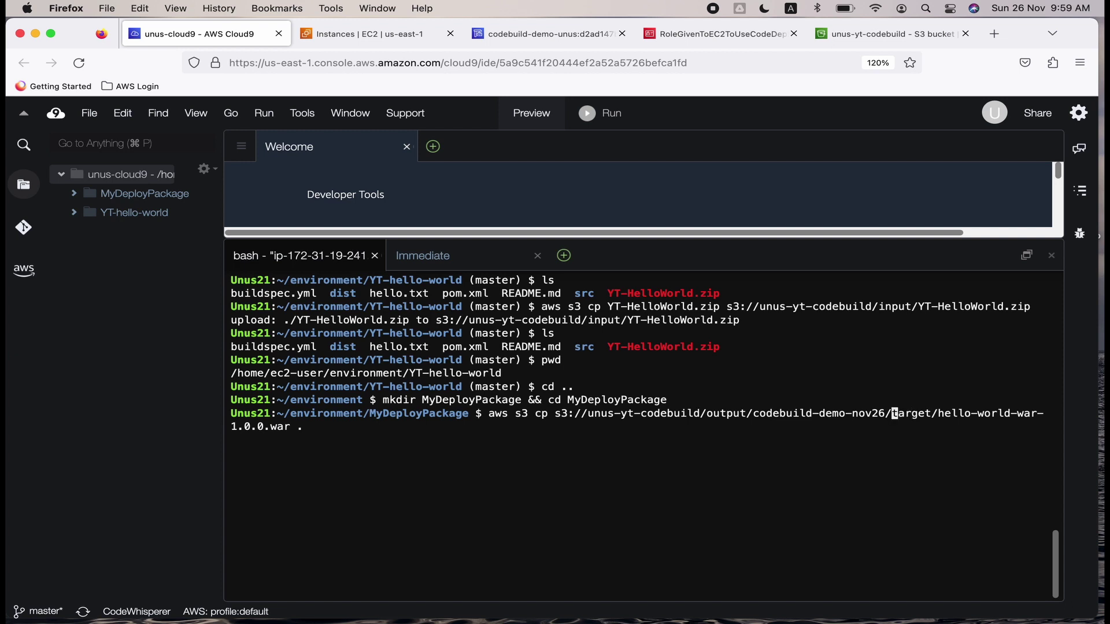
{"action": "key", "text": "BackSpace"}
{"action": "key", "text": "BackSpace"}
{"action": "key", "text": "BackSpace"}
{"action": "key", "text": "BackSpace"}
{"action": "key", "text": "BackSpace"}
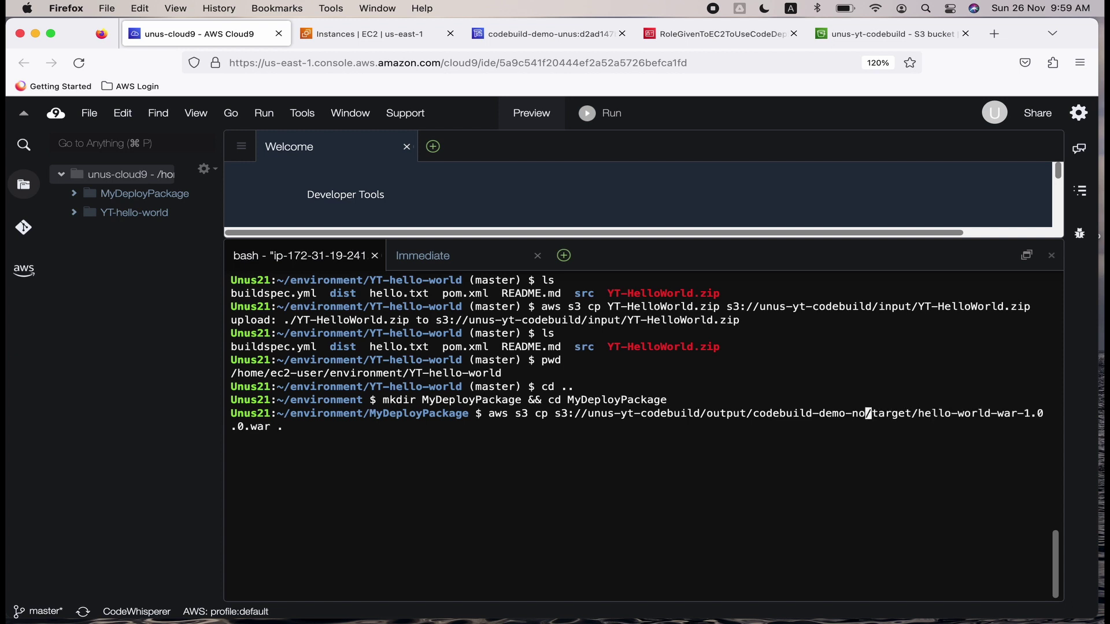
{"action": "type", "text": "unus"}
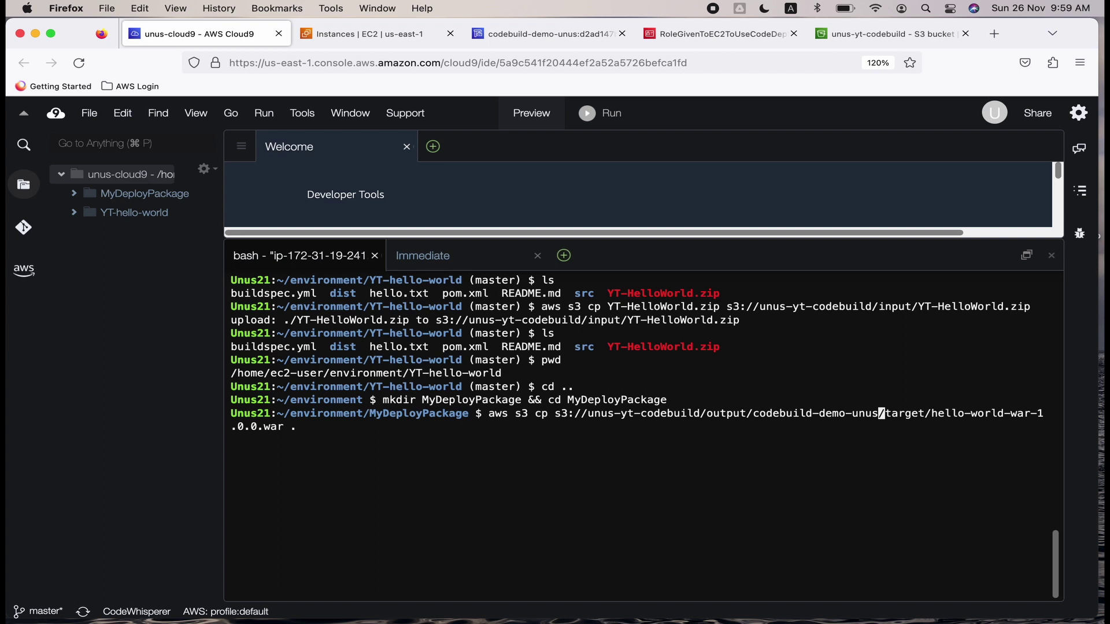
{"action": "key", "text": "Return"}
{"action": "type", "text": "ls"}
{"action": "key", "text": "Return"}
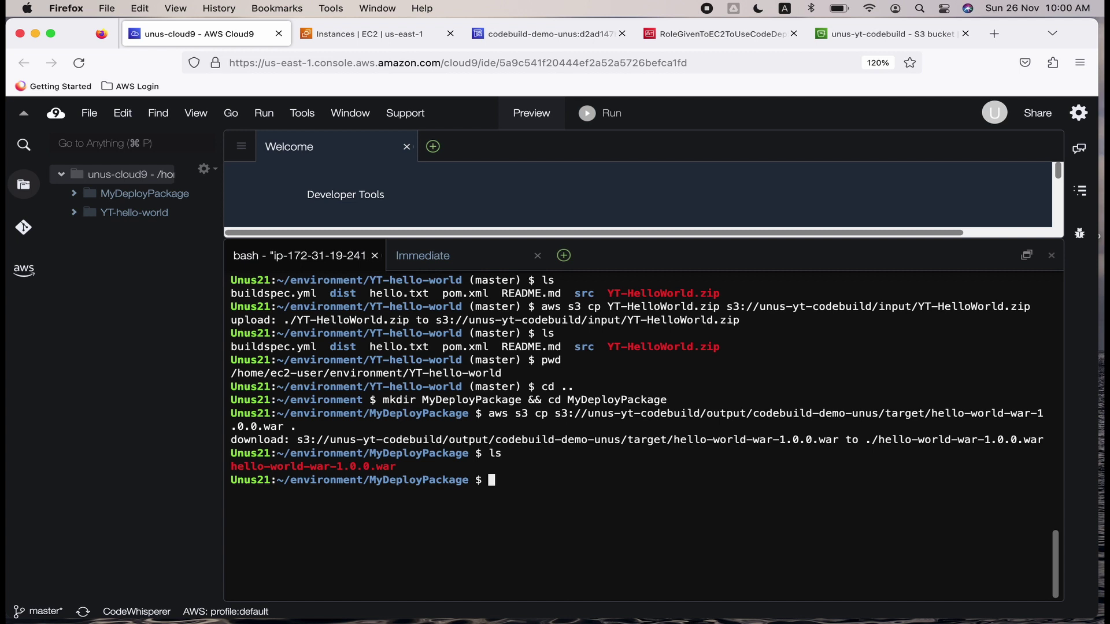
Step: Create appspec.yml in nano with version 0.0, os linux, source ./hello-world-war-1.0.0.war, destination /var/lib/tomcat9/webapps and BeforeInstall location Start-Tomcat.sh; save it and list the files
{"action": "type", "text": "nano appspec.yml"}
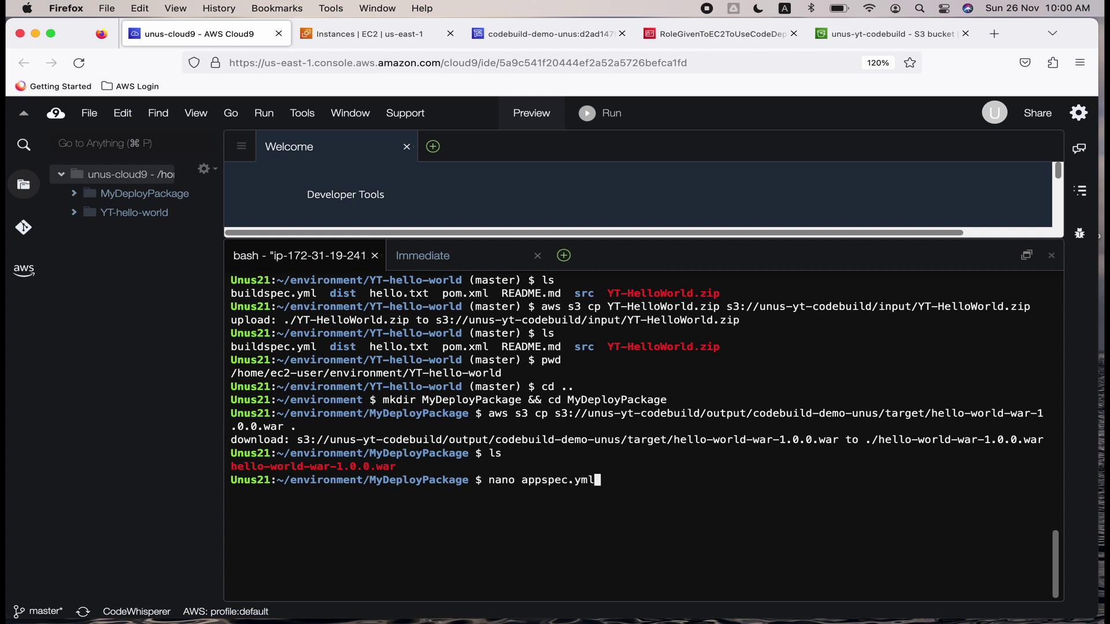
{"action": "key", "text": "Return"}
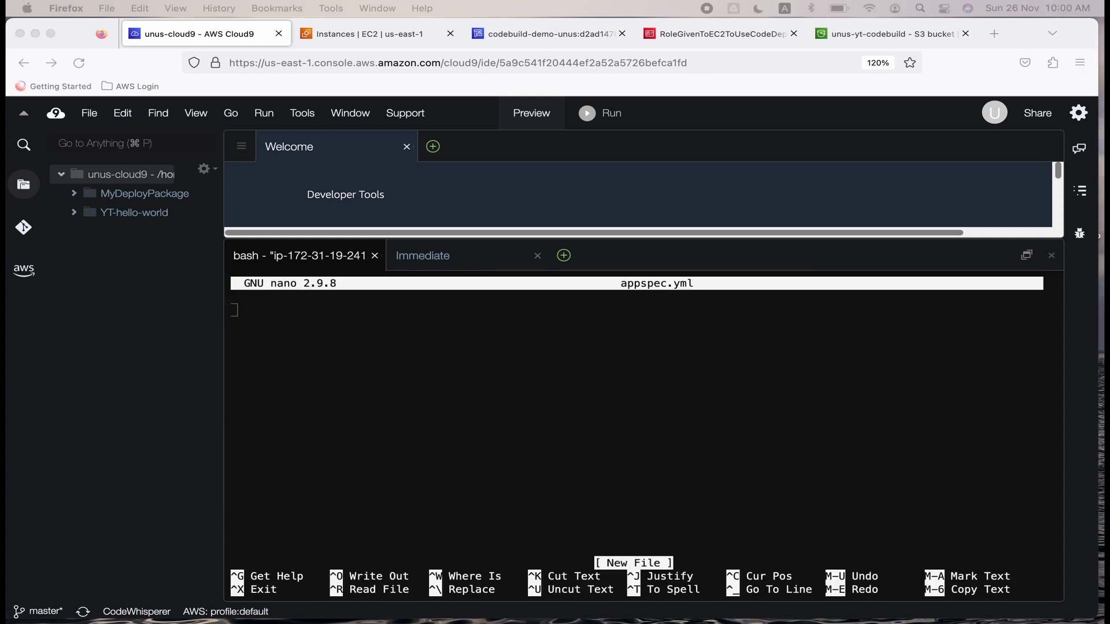
{"action": "left_click", "coordinate": [474, 369]}
{"action": "type", "text": "version: 0.0 os: linux files:   - source: ./hello-world-war-1.0.0.war     destination: /var/lib/tomcat9/webapps hooks:   BeforeInstall:     - location: Start-Tomcat.sh"}
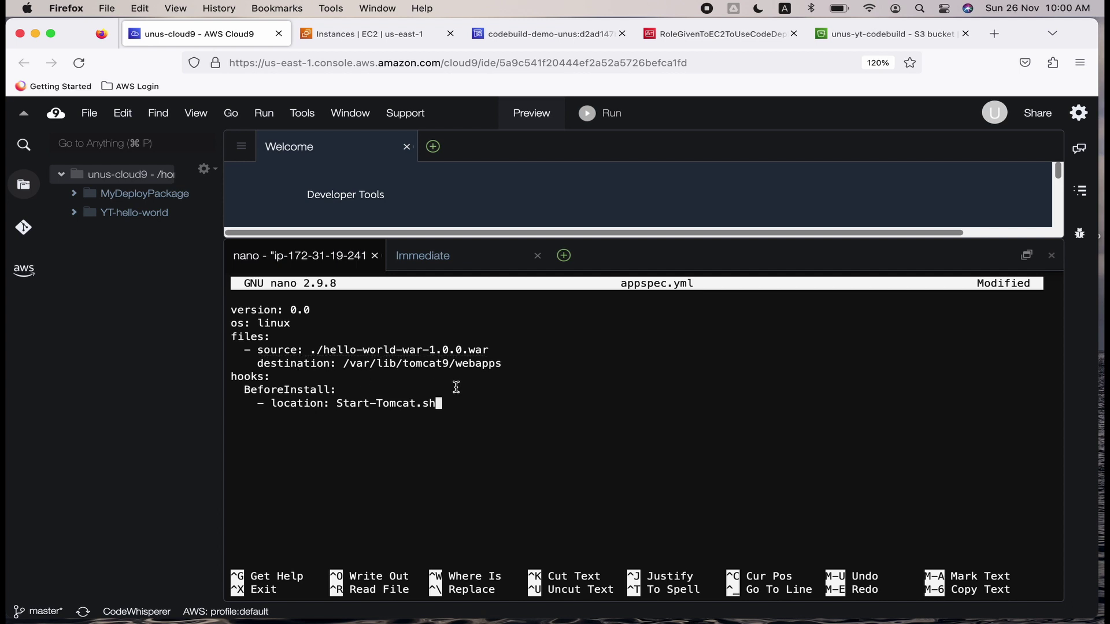
{"action": "key", "text": "Return"}
{"action": "key", "text": "ctrl+x"}
{"action": "key", "text": "y"}
{"action": "key", "text": "Return"}
{"action": "type", "text": "ls"}
{"action": "key", "text": "Return"}
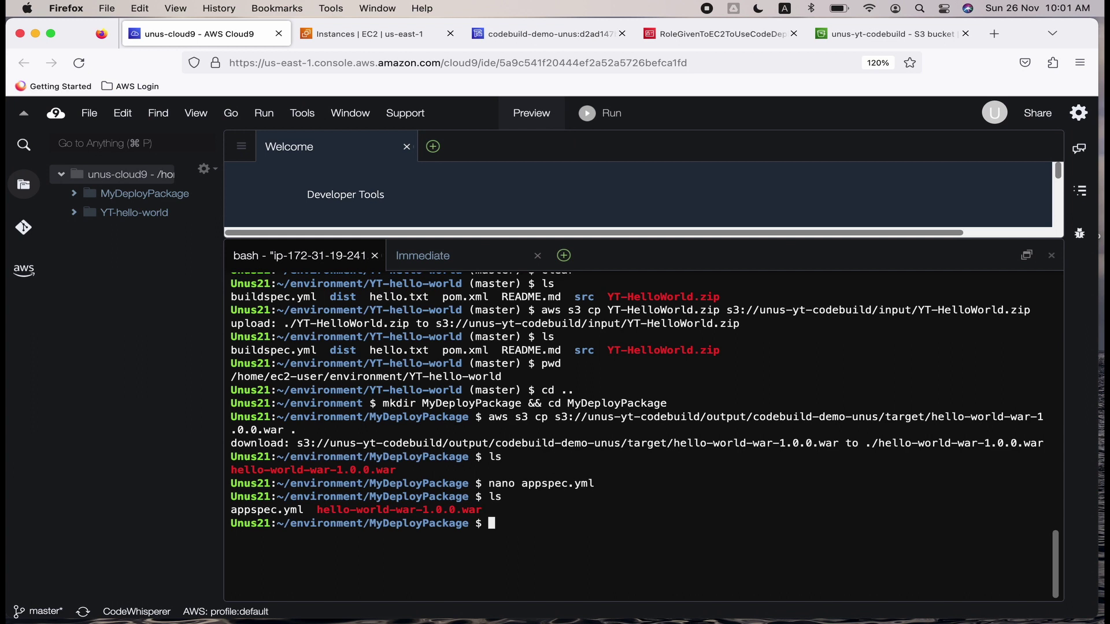
Step: Create Start-Tomcat.sh in nano with "sudo apt install tomcat9 tomcat9-admin -y" and "sudo systemctl enable tomcat9", save it and list the files
{"action": "type", "text": "nano Start-Tomcat.sh"}
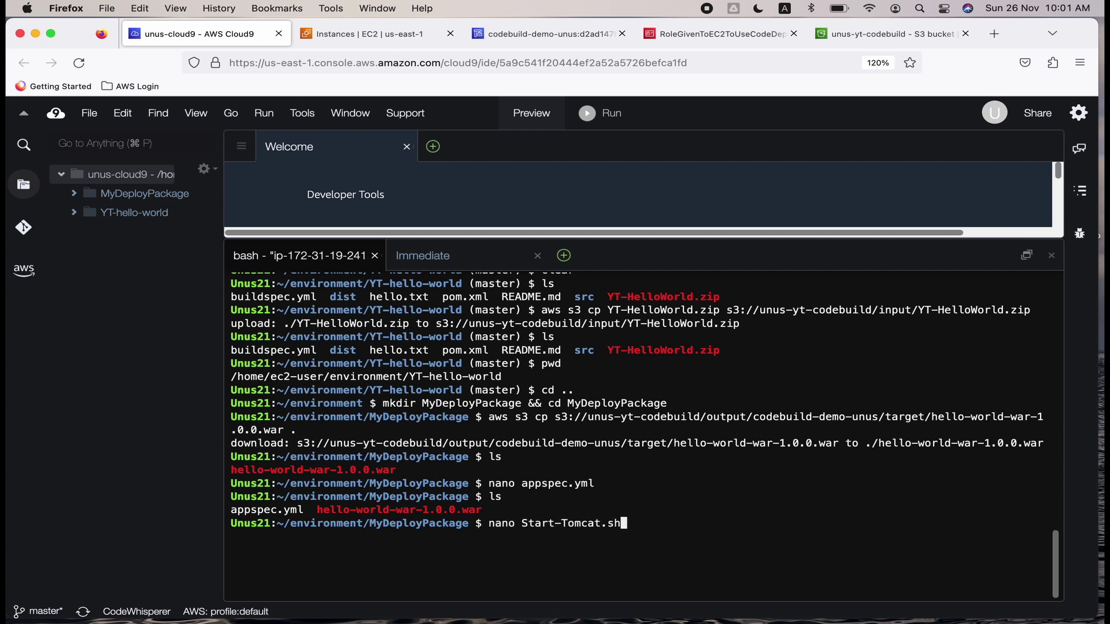
{"action": "key", "text": "Return"}
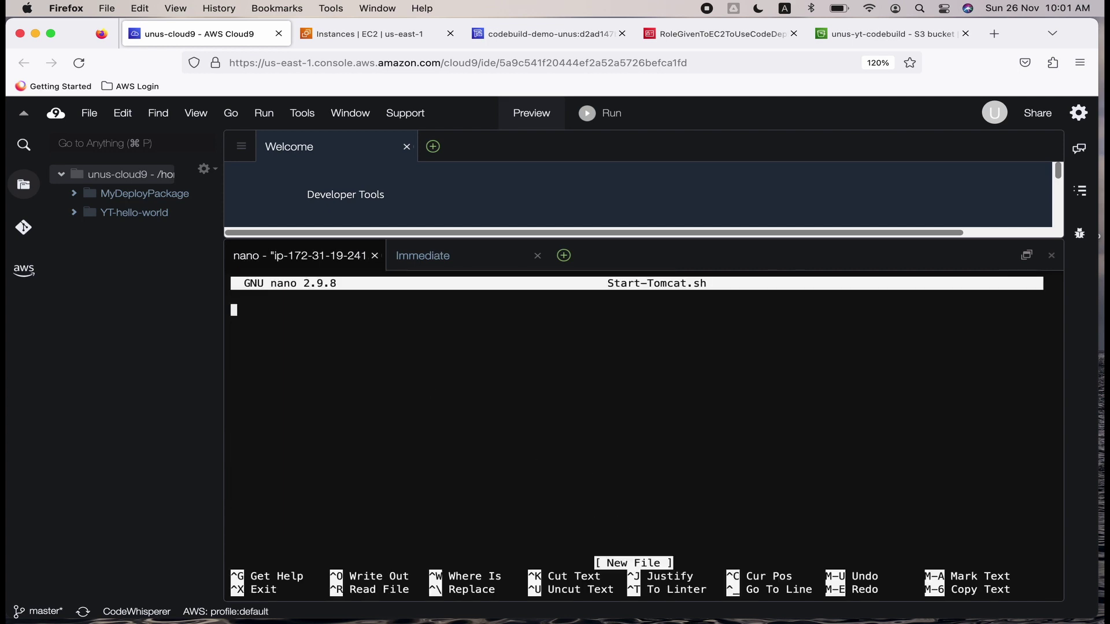
{"action": "key", "text": "super+Tab"}
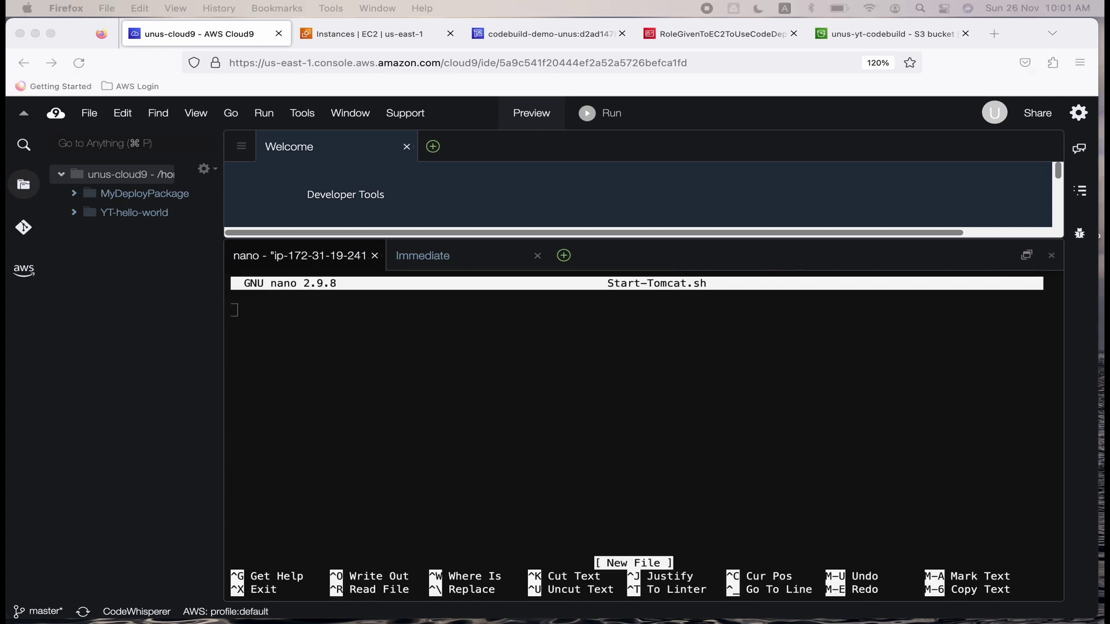
{"action": "left_click", "coordinate": [400, 386]}
{"action": "key", "text": "super+v"}
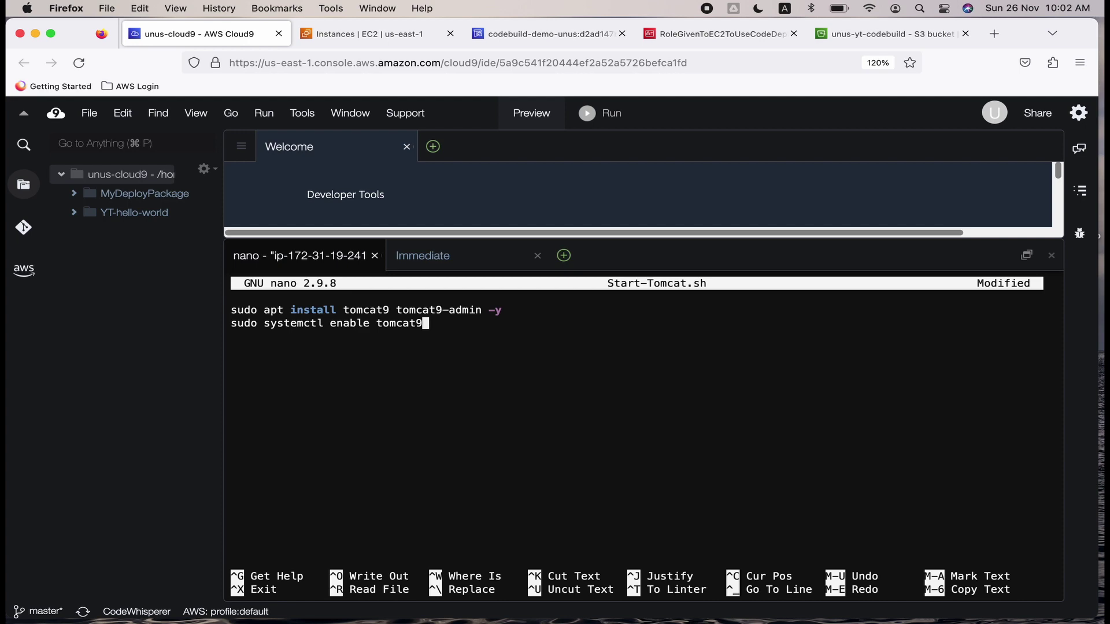
{"action": "key", "text": "ctrl+x"}
{"action": "key", "text": "y"}
{"action": "key", "text": "Return"}
{"action": "key", "text": "Return"}
{"action": "type", "text": "ls"}
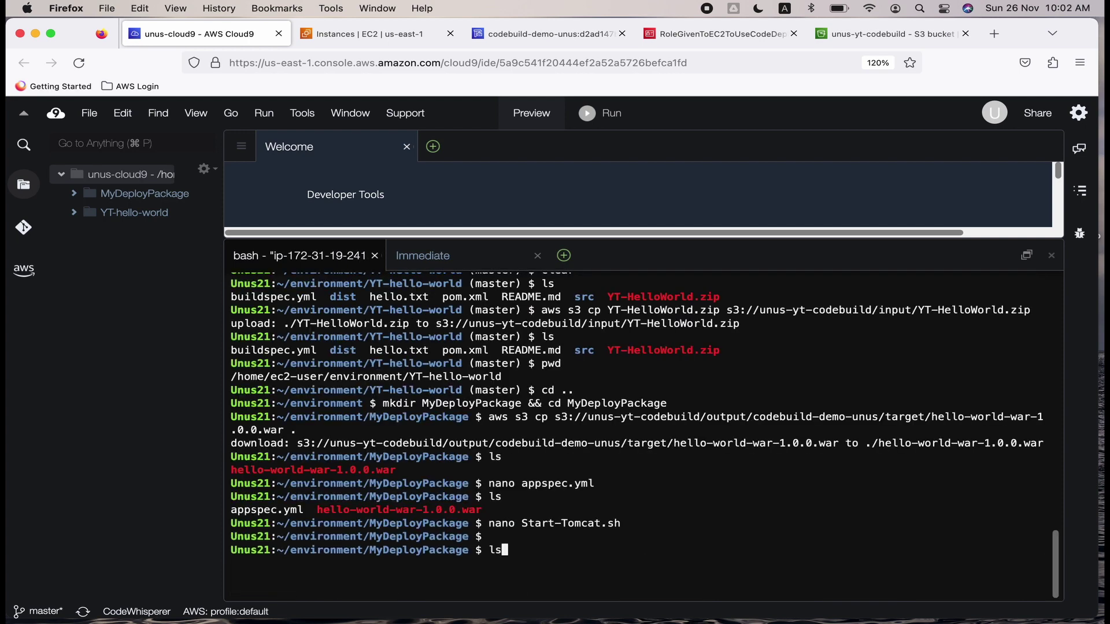
{"action": "key", "text": "Return"}
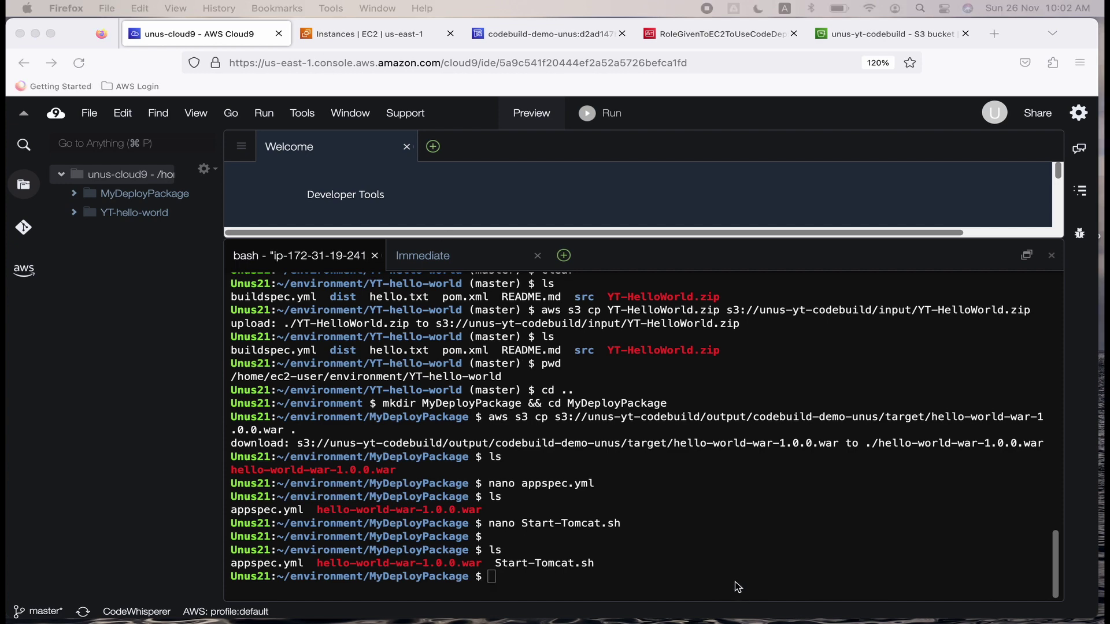
Step: Zip the folder's contents recursively as DeployPackage, list the files, and copy DeployPackage.zip to s3://unus-yt-codebuild/output/codebuild-demo-unus/target/ with the AWS CLI
{"action": "left_click", "coordinate": [712, 523]}
{"action": "key", "text": "super+v"}
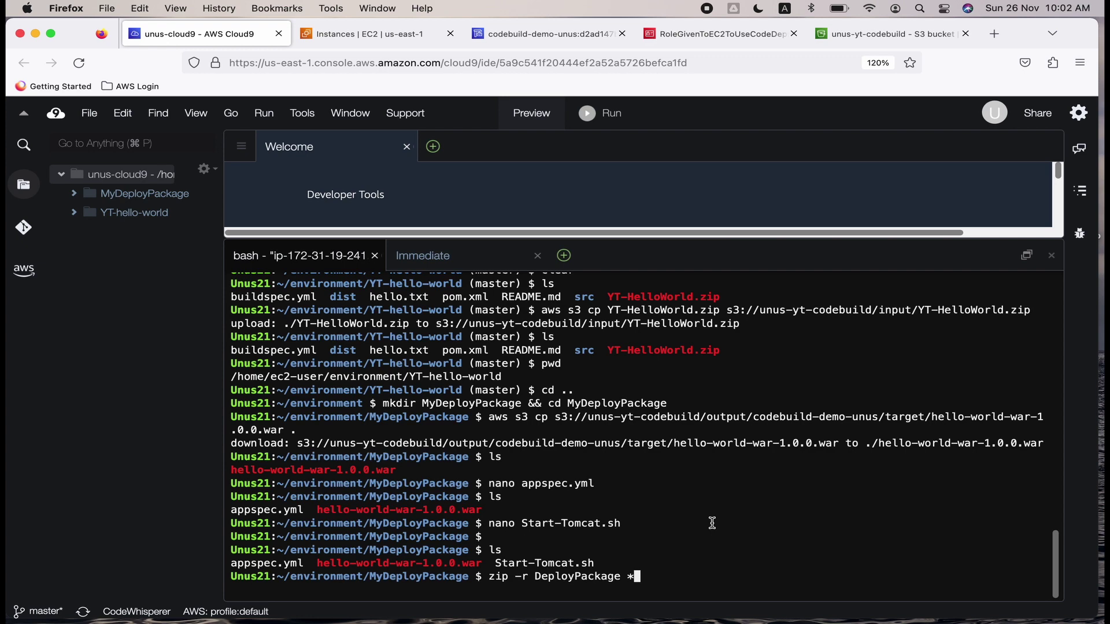
{"action": "key", "text": "Return"}
{"action": "type", "text": "ls"}
{"action": "key", "text": "Return"}
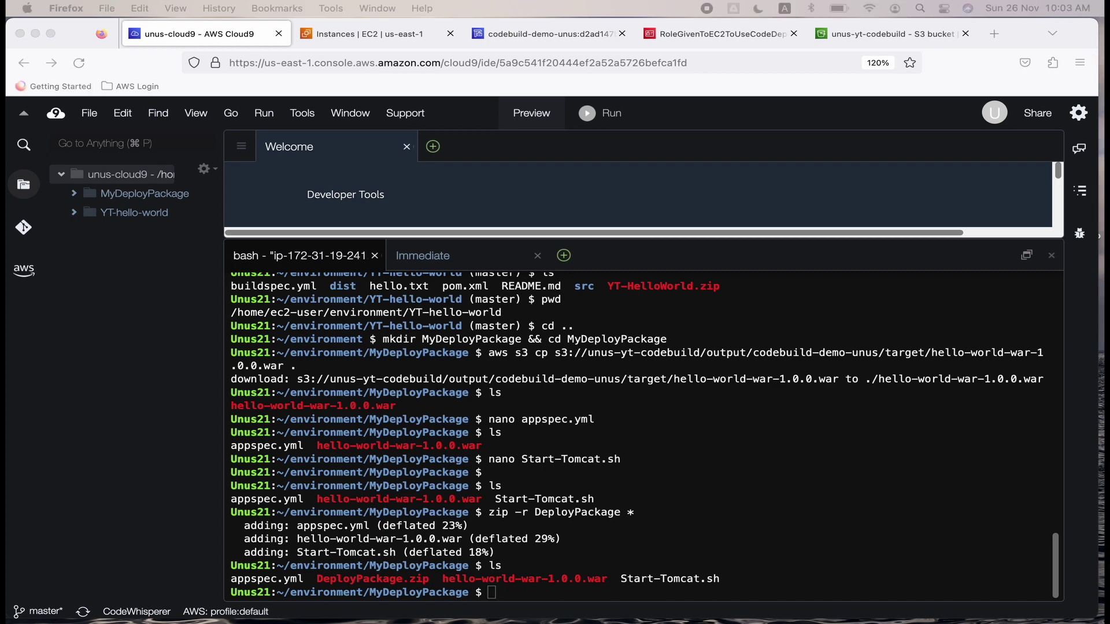
{"action": "key", "text": "super+v"}
{"action": "key", "text": "Return"}
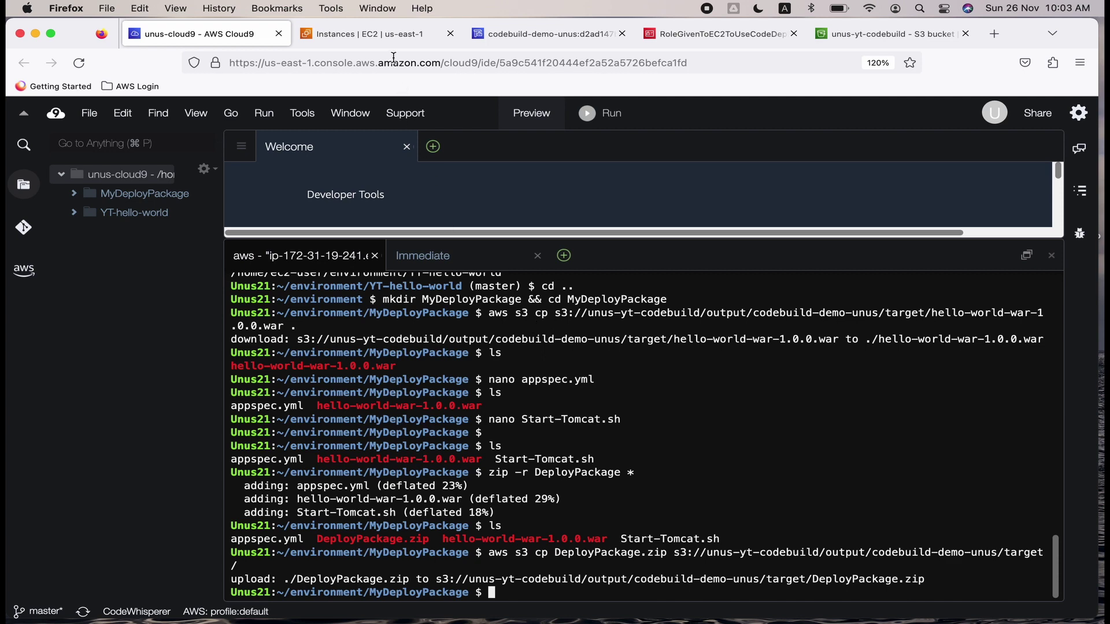
Step: Refresh the EC2 instances list, open the connection options of the CodeDeploy instance and copy its example SSH command
{"action": "left_click", "coordinate": [396, 36]}
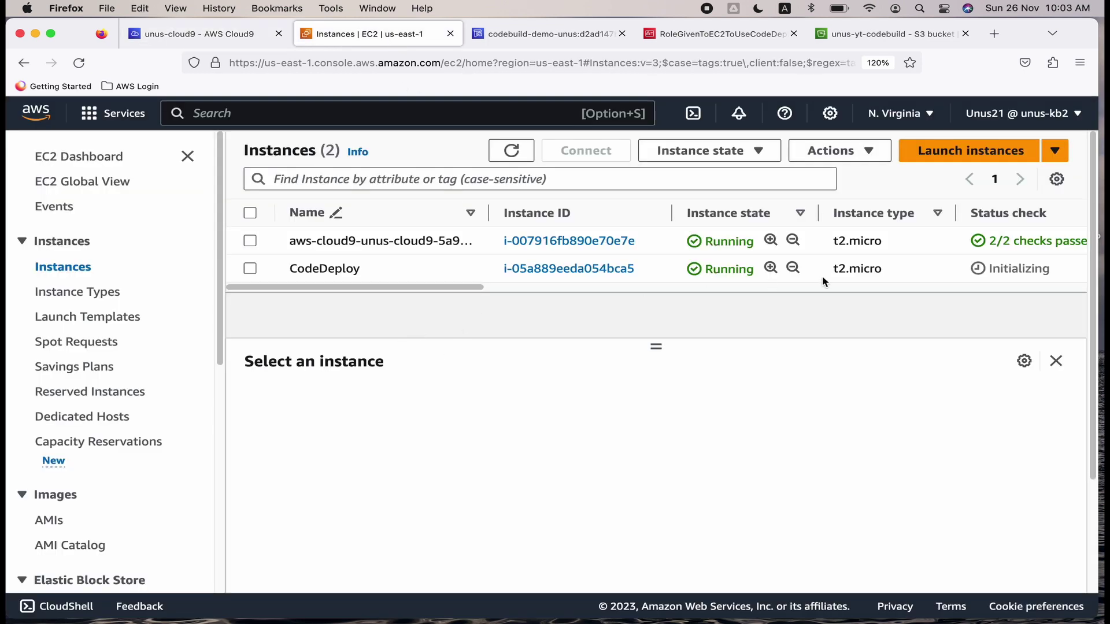
{"action": "left_click", "coordinate": [518, 153]}
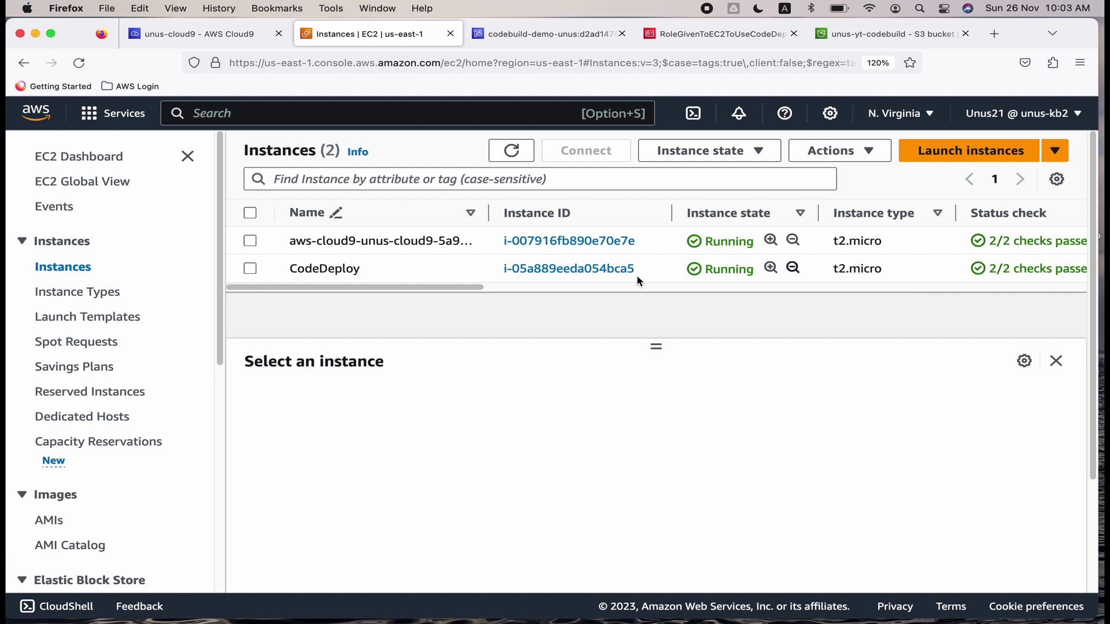
{"action": "left_click", "coordinate": [250, 269]}
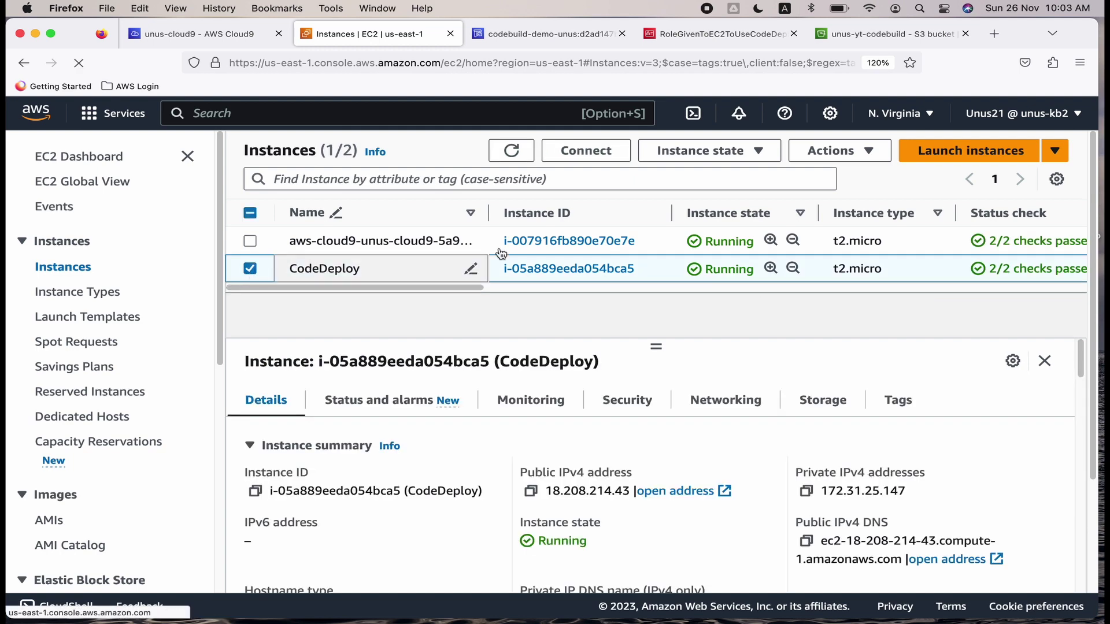
{"action": "left_click", "coordinate": [604, 150]}
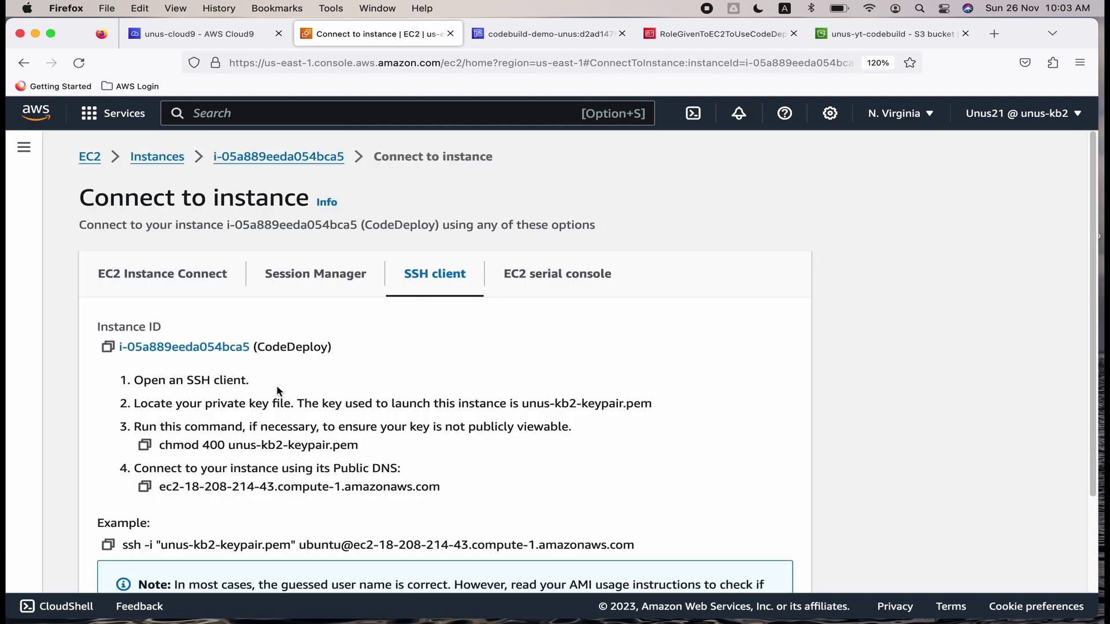
{"action": "scroll", "coordinate": [276, 384], "scroll_direction": "down", "scroll_amount": 3}
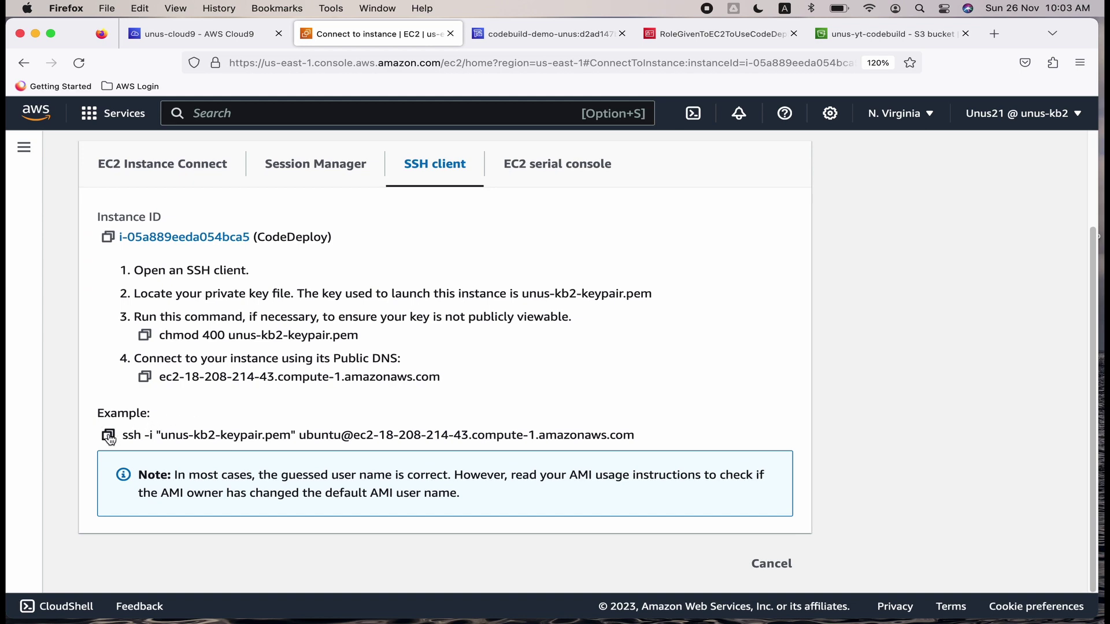
{"action": "left_click", "coordinate": [108, 434]}
Step: In Terminal, connect to the CodeDeploy instance over SSH as ubuntu with unus-kb2-keypair.pem, accept the host key with yes, and exit and reconnect
{"action": "mouse_move", "coordinate": [508, 604]}
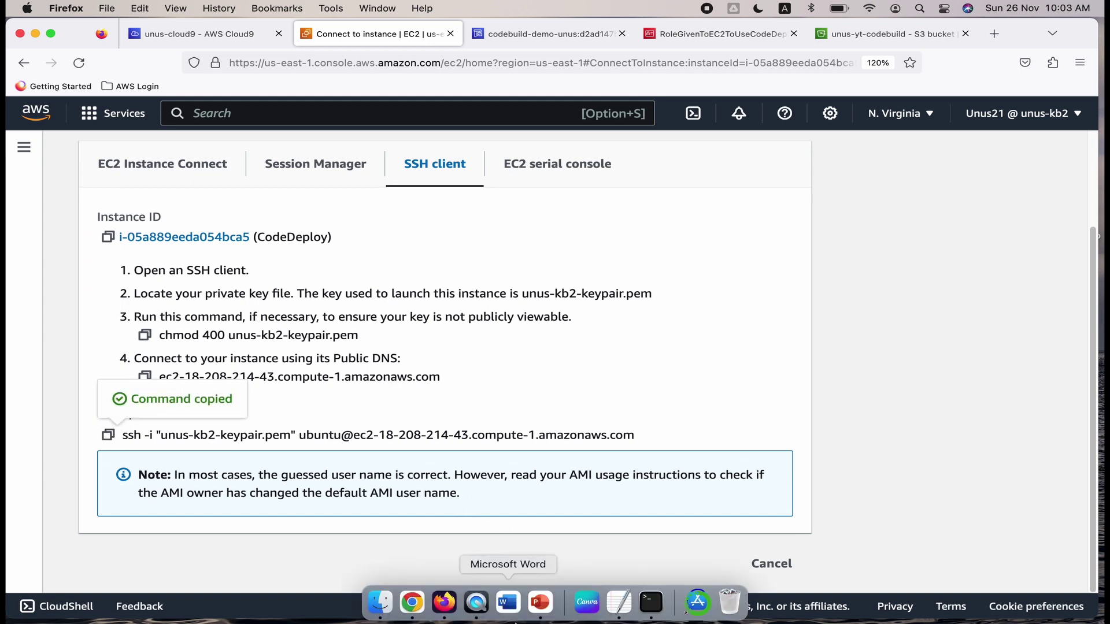
{"action": "left_click", "coordinate": [650, 605]}
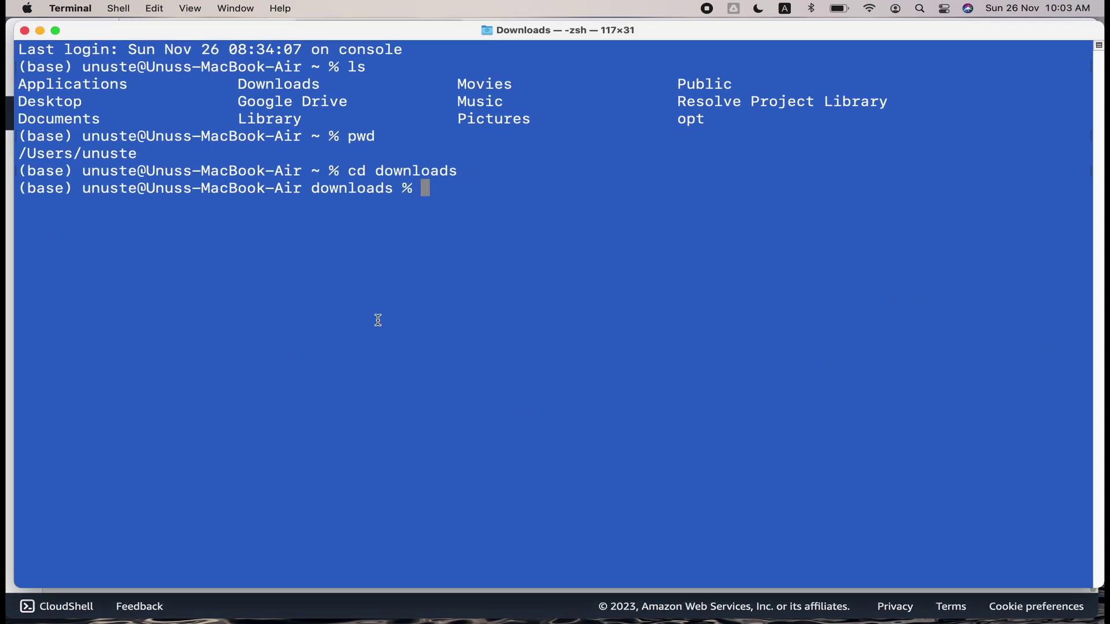
{"action": "key", "text": "super+v"}
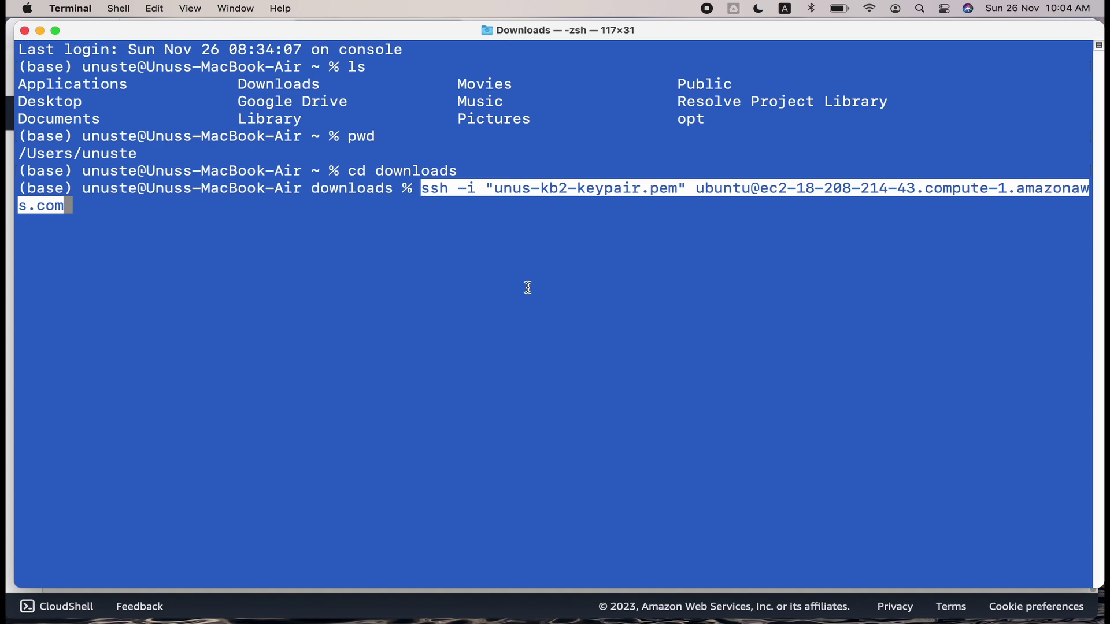
{"action": "key", "text": "Return"}
{"action": "type", "text": "yes"}
{"action": "key", "text": "Return"}
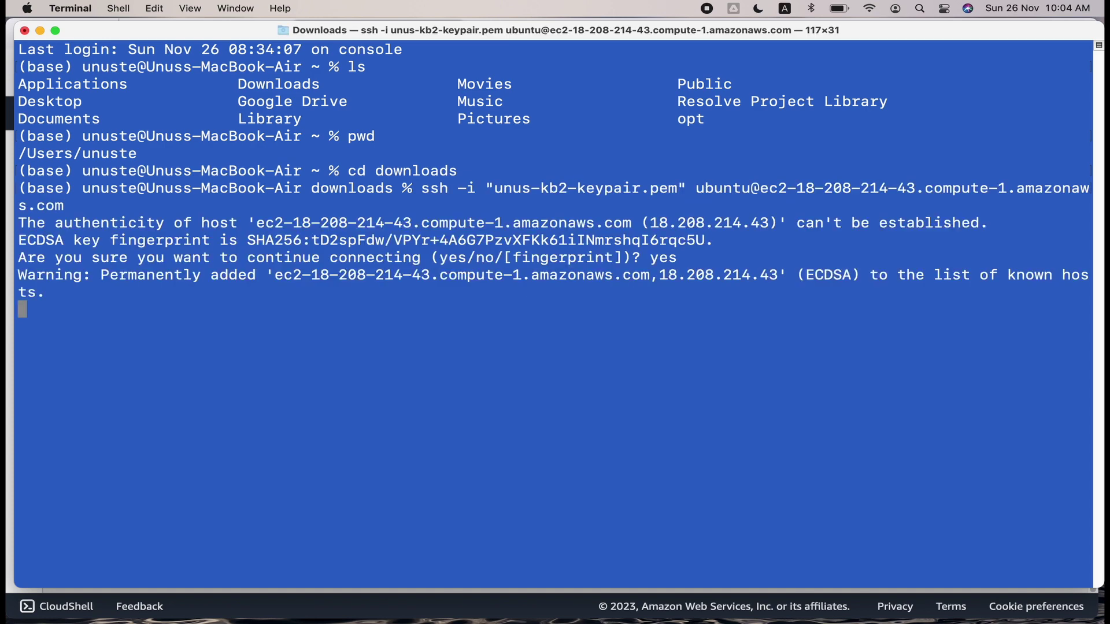
{"action": "key", "text": "Return"}
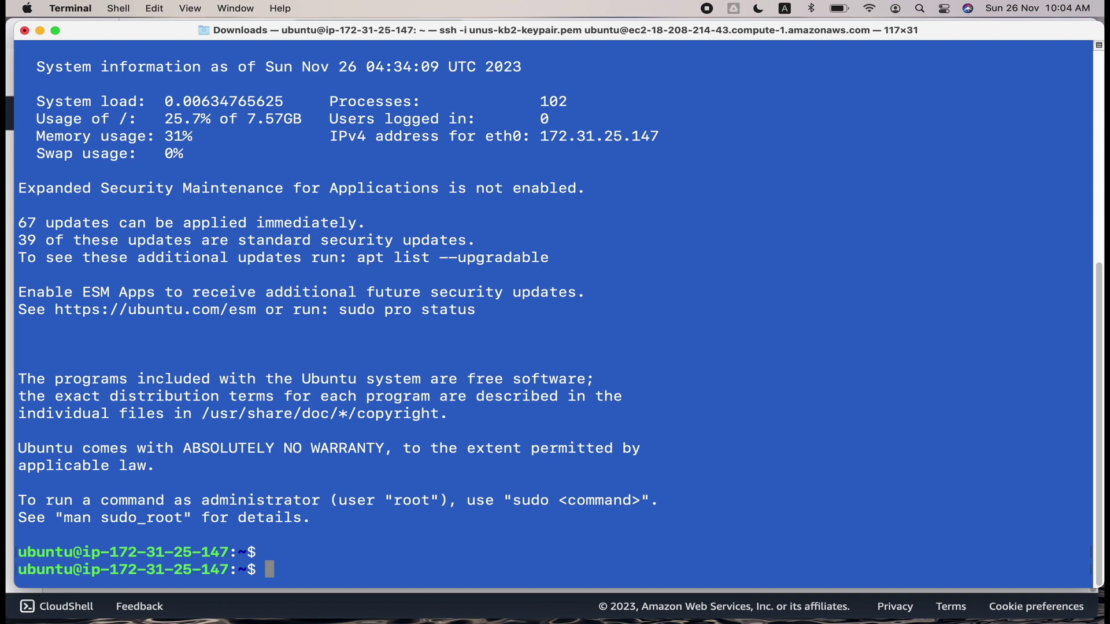
{"action": "key", "text": "Return"}
{"action": "key", "text": "Return"}
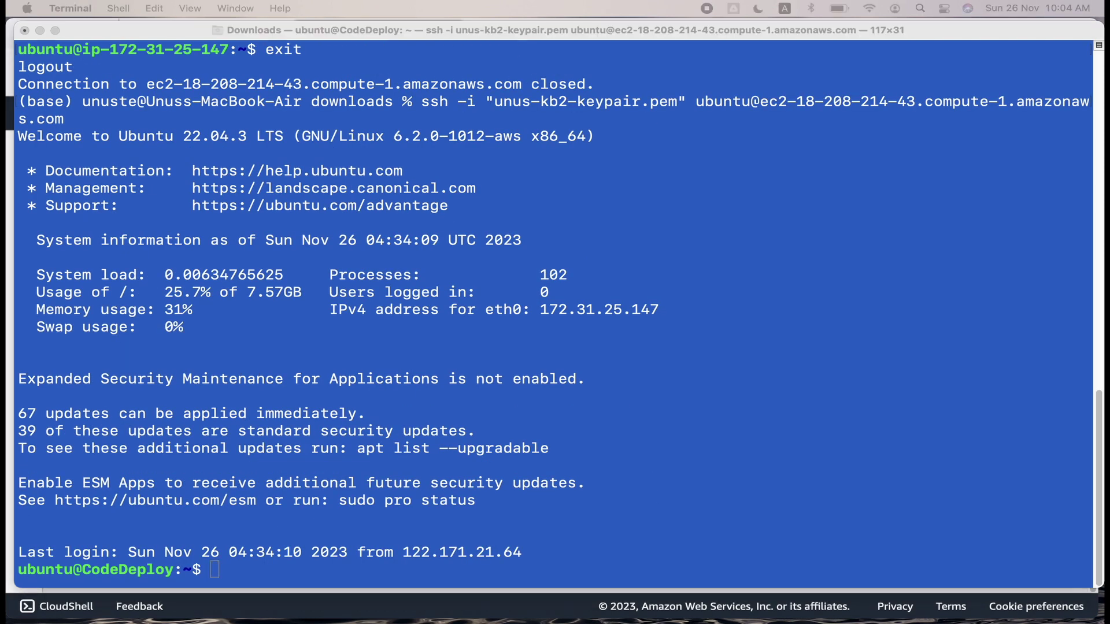
Step: Install the awscli package on the CodeDeploy instance
{"action": "left_click", "coordinate": [530, 237]}
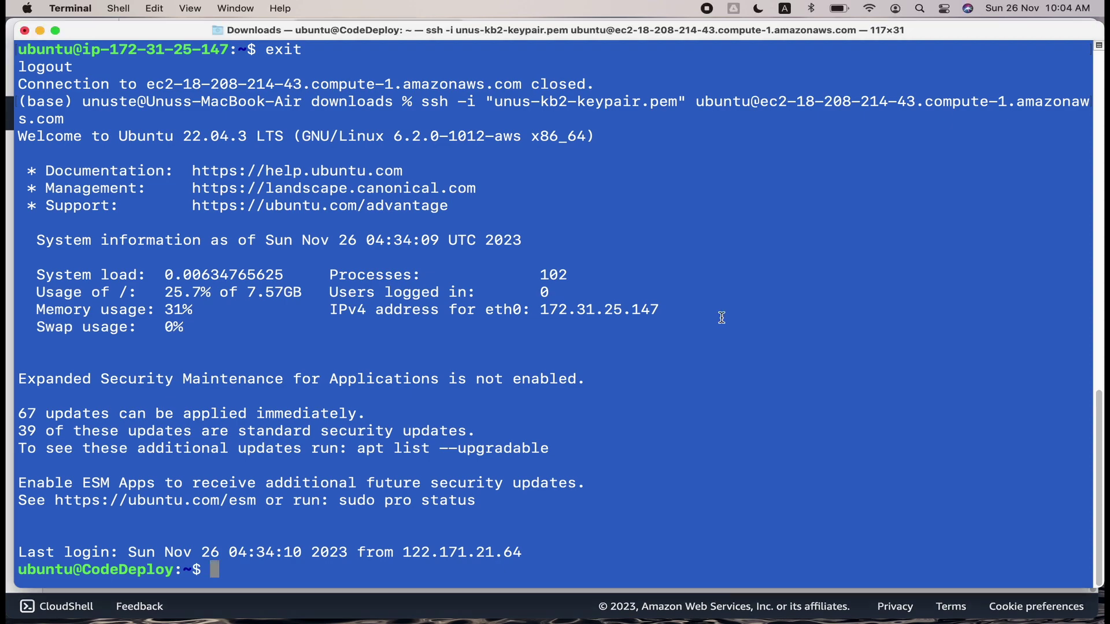
{"action": "key", "text": "super+v"}
{"action": "key", "text": "Return"}
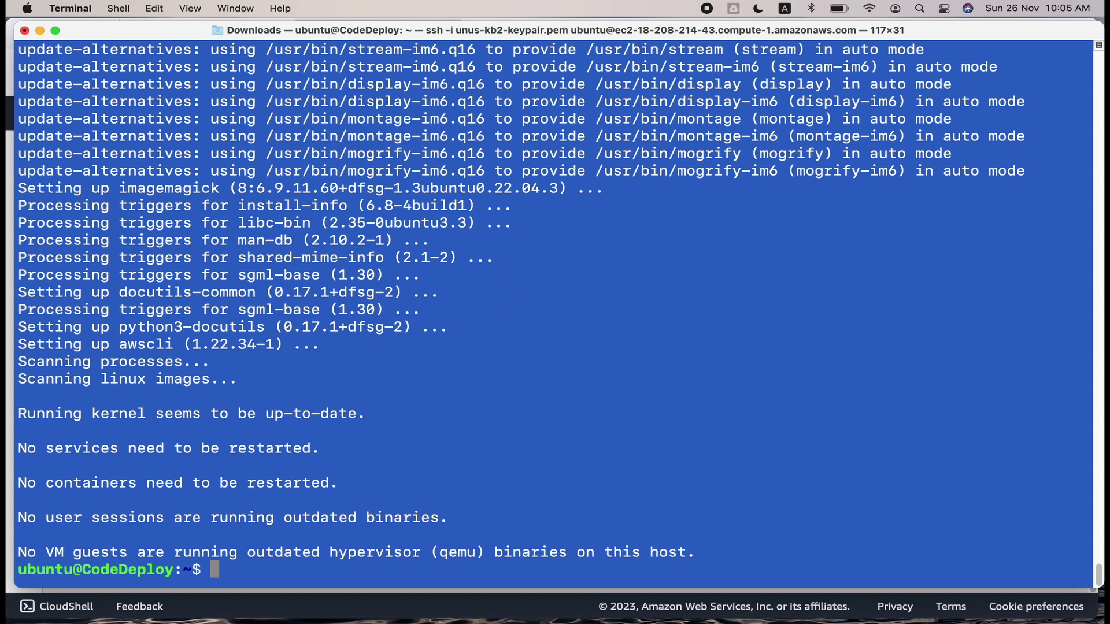
Step: Create codedeploy-agent.sh in vi to install ruby, download the us-east-1 CodeDeploy installer, run "sudo ./install auto" and check the codedeploy-agent status; save and quit
{"action": "key", "text": "super+v"}
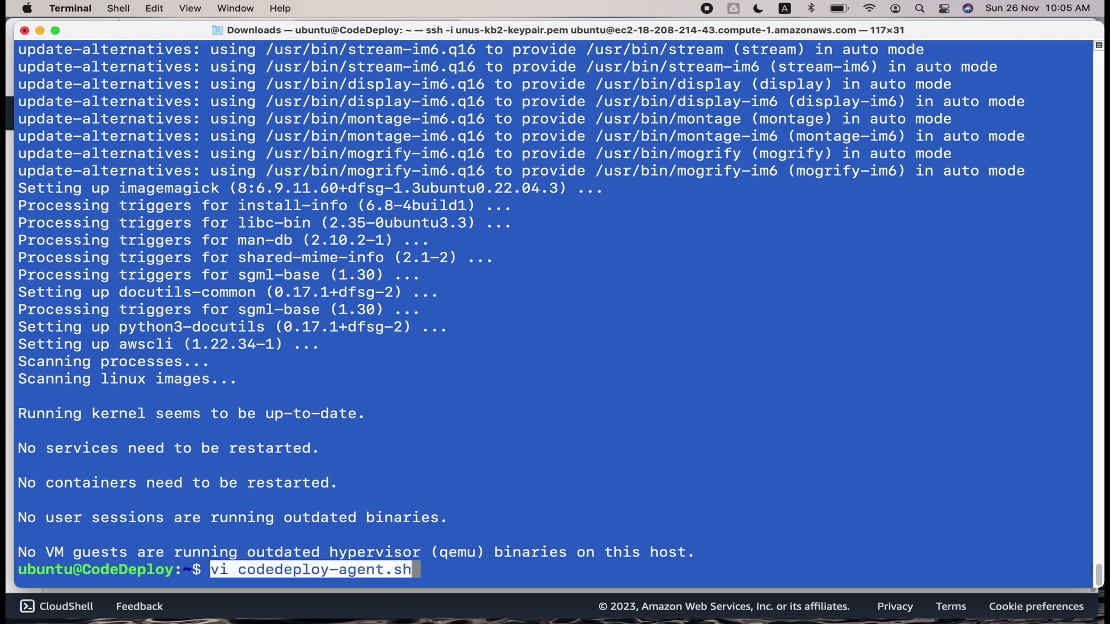
{"action": "key", "text": "Return"}
{"action": "key", "text": "i"}
{"action": "key", "text": "super+v"}
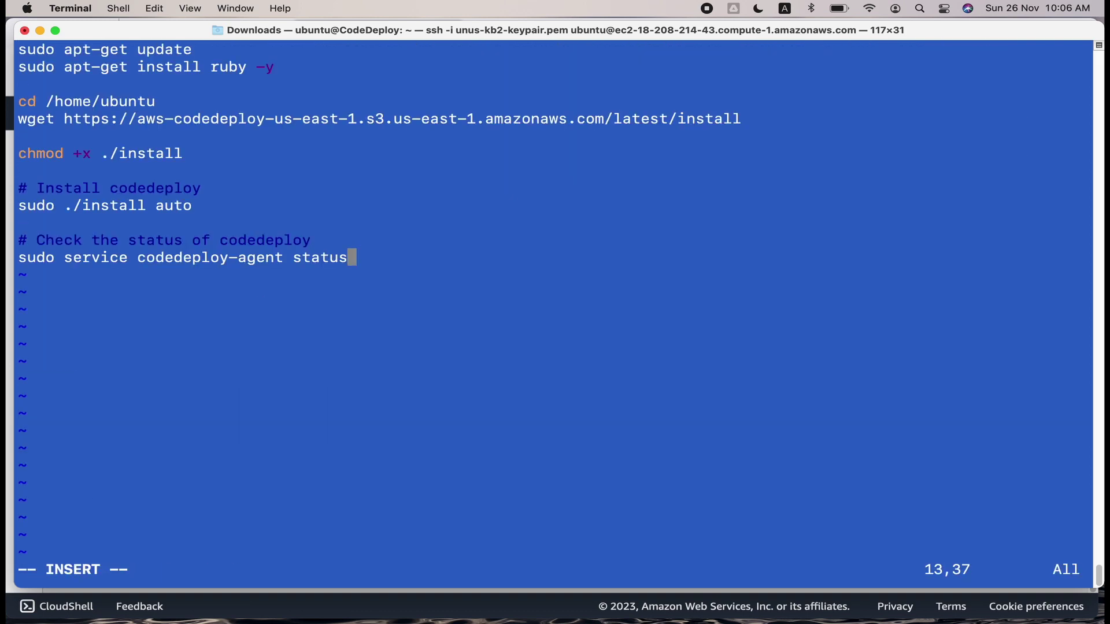
{"action": "key", "text": "Escape"}
{"action": "type", "text": ":wq"}
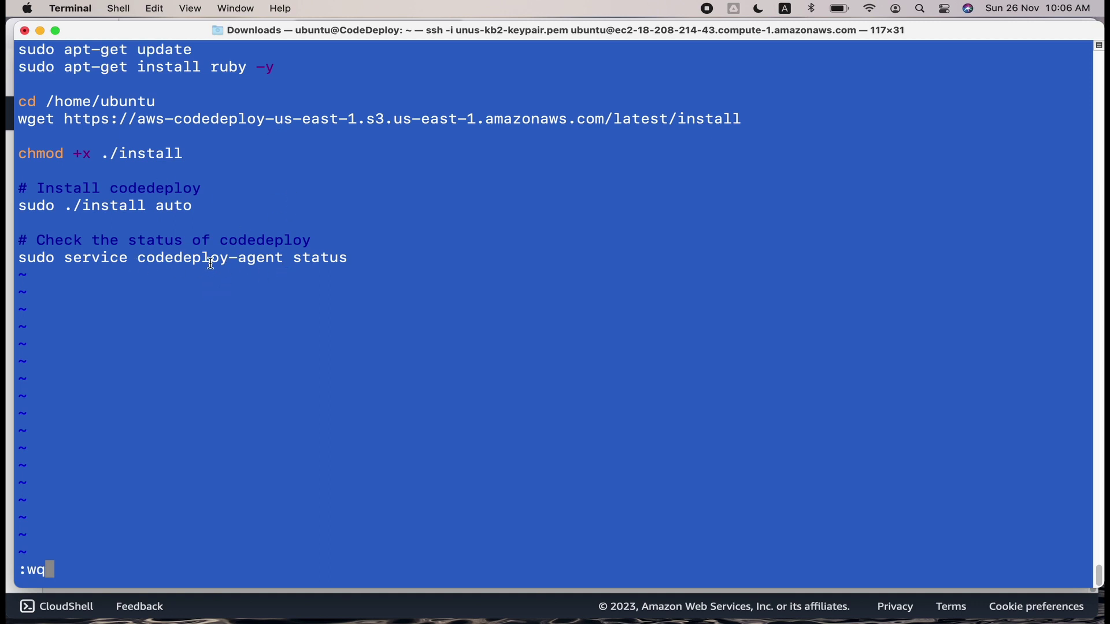
{"action": "key", "text": "Return"}
{"action": "key", "text": "Return"}
{"action": "key", "text": "Return"}
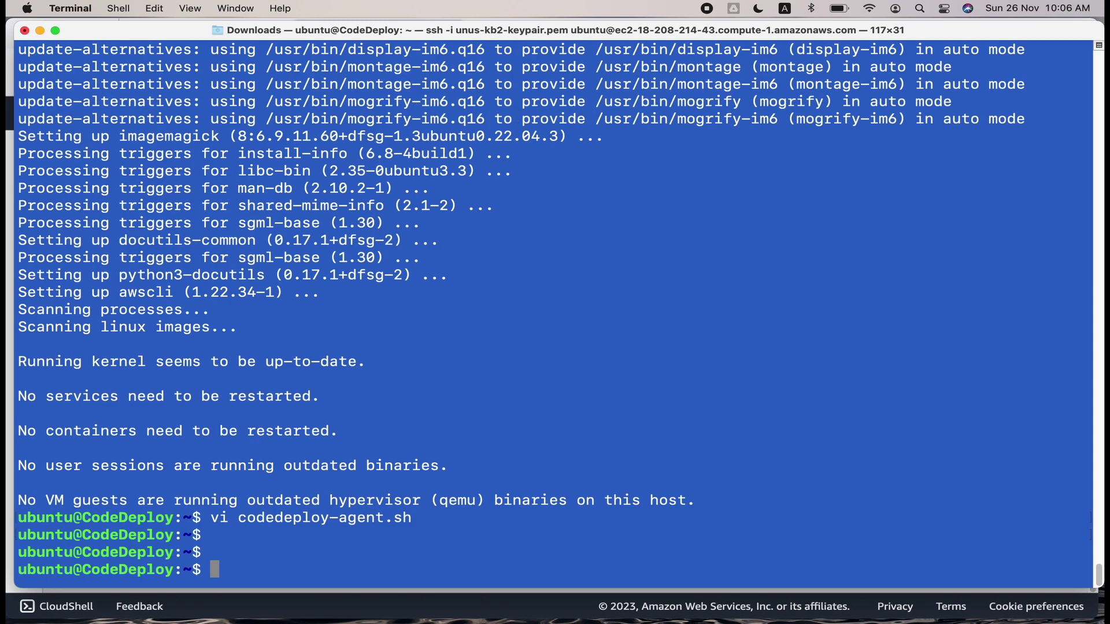
Step: Make the script executable with "chmod +x ./codedeploy-agent.sh"
{"action": "key", "text": "super+Tab"}
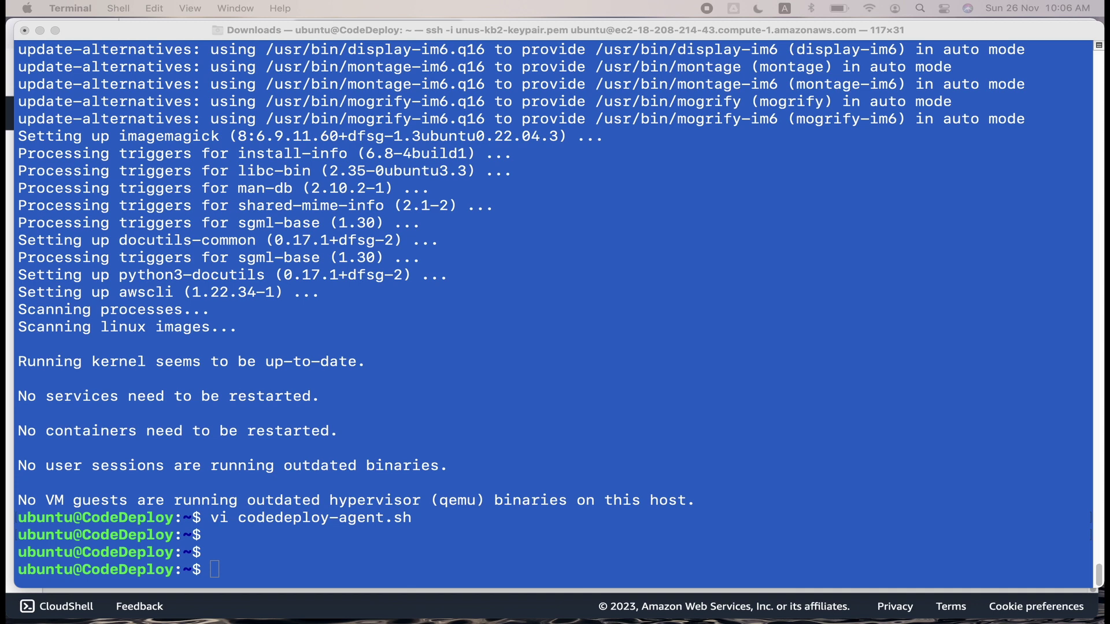
{"action": "left_click", "coordinate": [544, 363]}
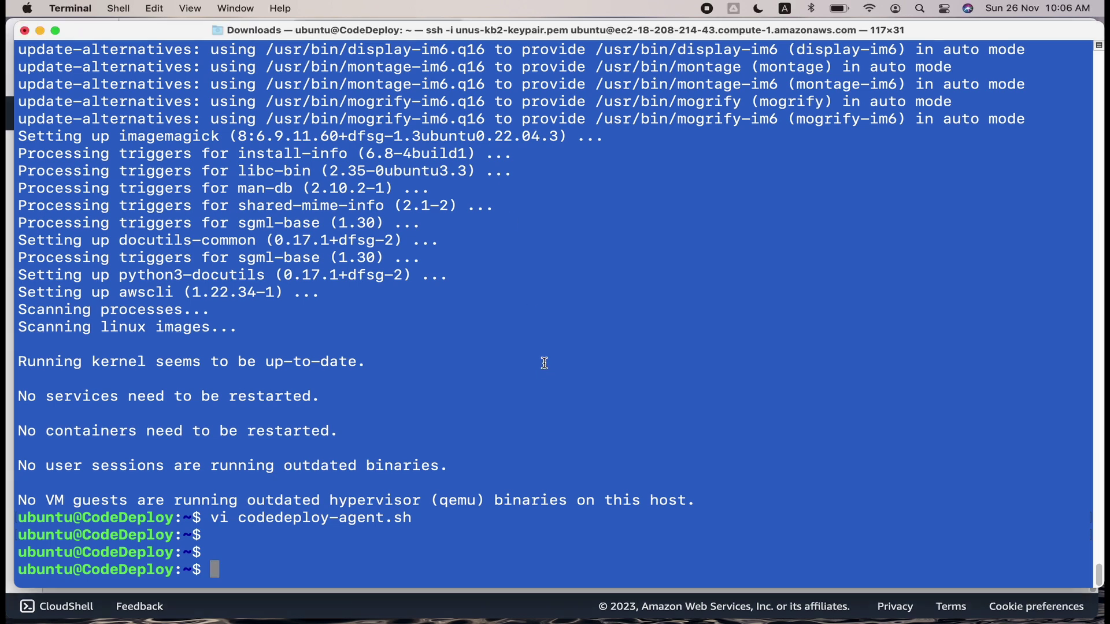
{"action": "key", "text": "super+v"}
{"action": "key", "text": "Return"}
Step: Run the codedeploy-agent.sh script to install the CodeDeploy agent and leave the service status output
{"action": "key", "text": "super+Tab"}
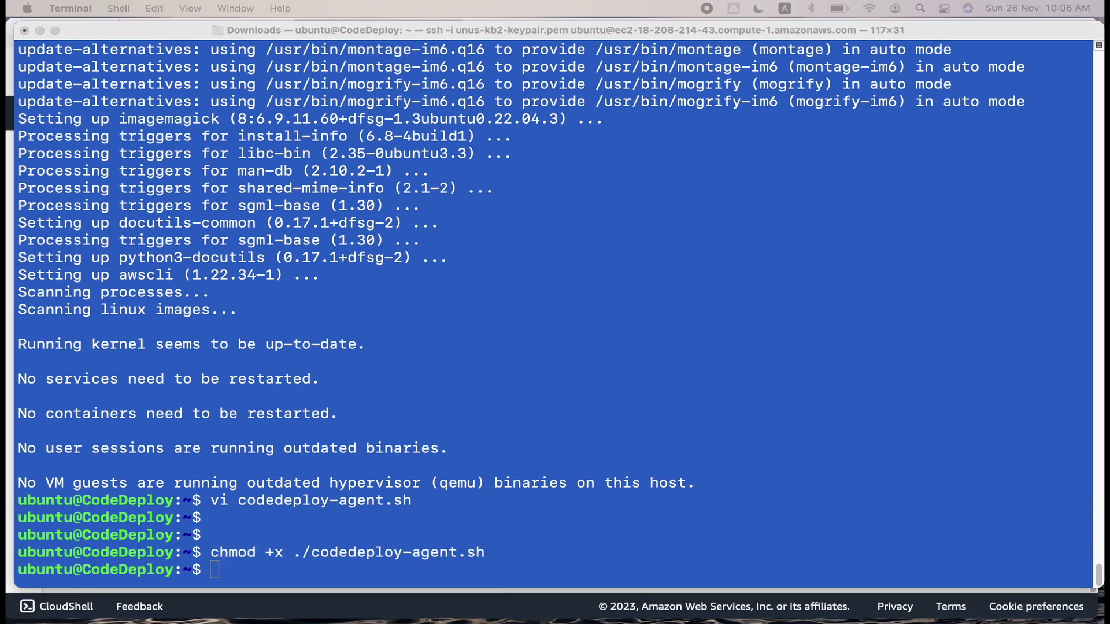
{"action": "left_click", "coordinate": [520, 295]}
{"action": "key", "text": "super+v"}
{"action": "key", "text": "Return"}
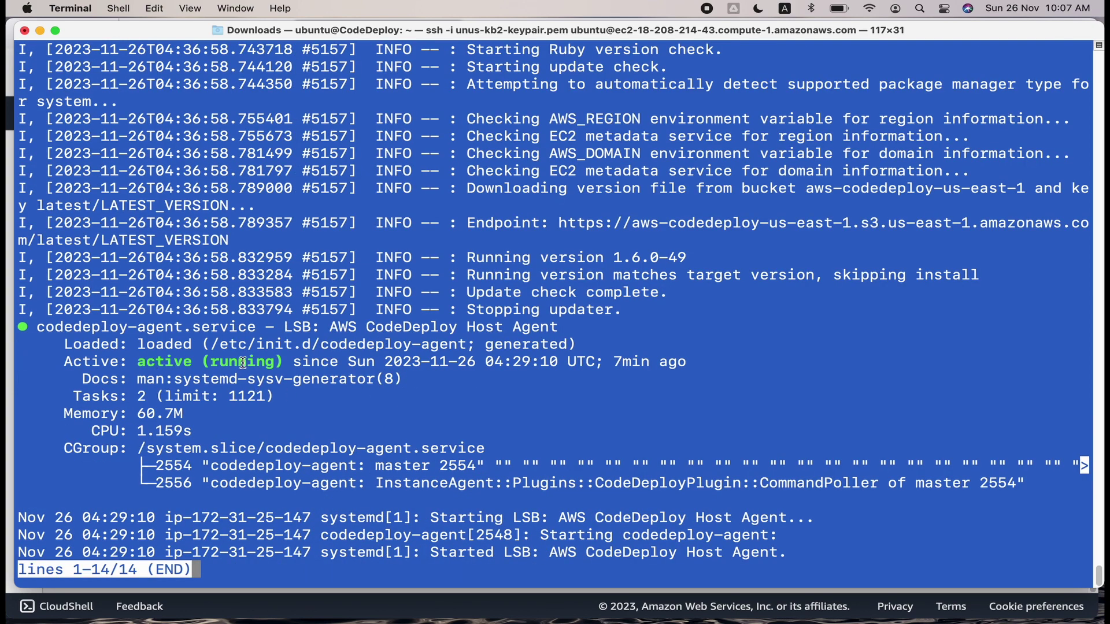
{"action": "key", "text": "q"}
{"action": "key", "text": "Return"}
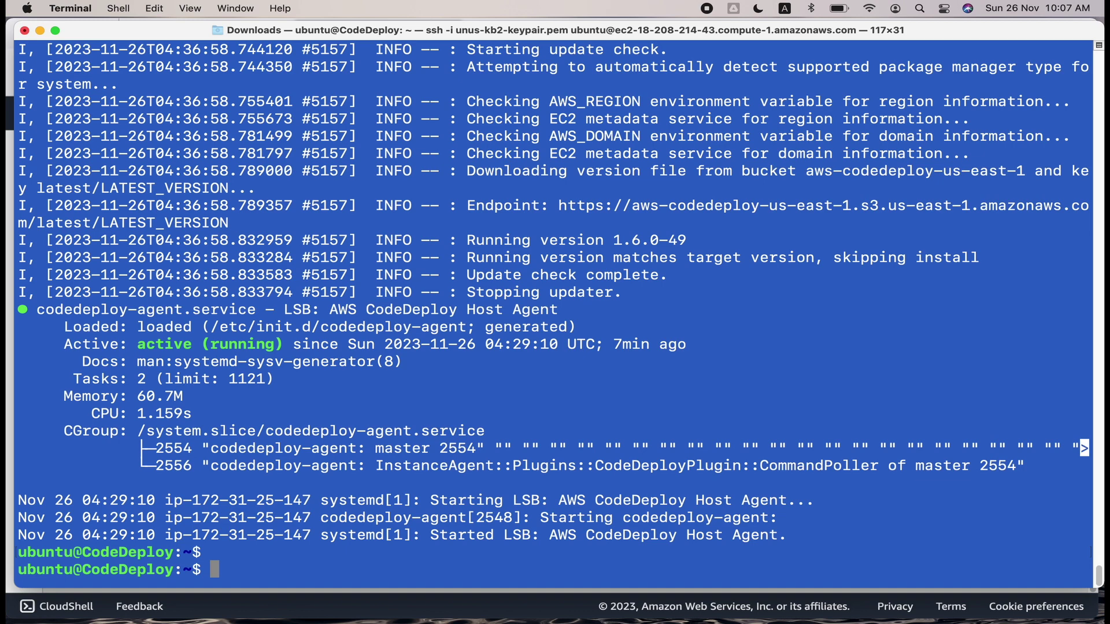
Step: Switch to Firefox and create a CodeDeploy application named CodeDeployDemo with the EC2/On-premises compute platform
{"action": "key", "text": "super+Tab"}
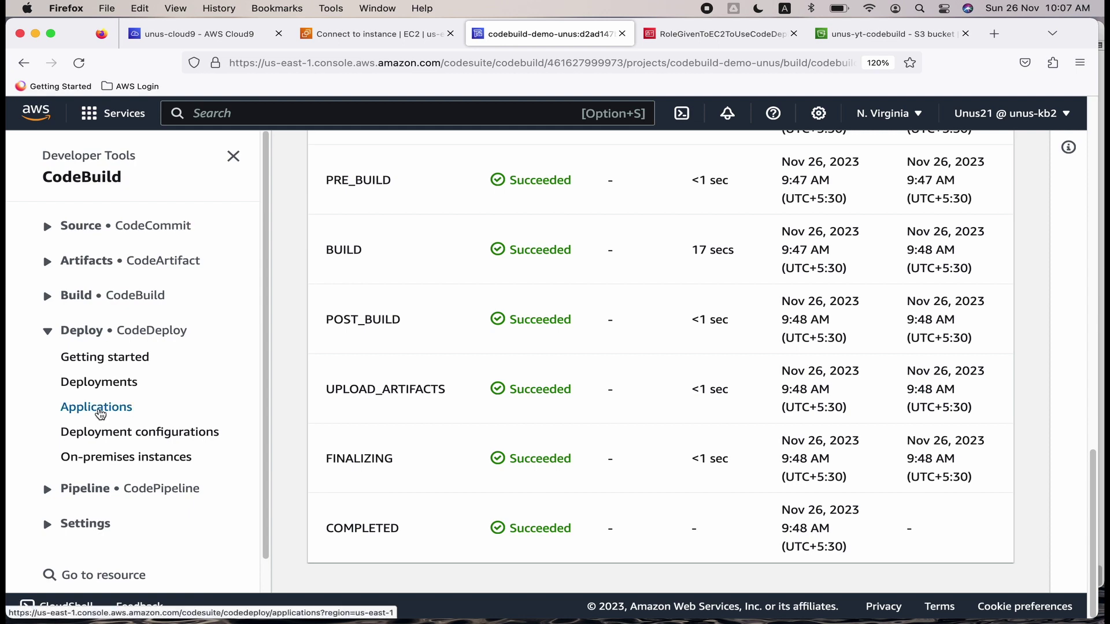
{"action": "left_click", "coordinate": [99, 410]}
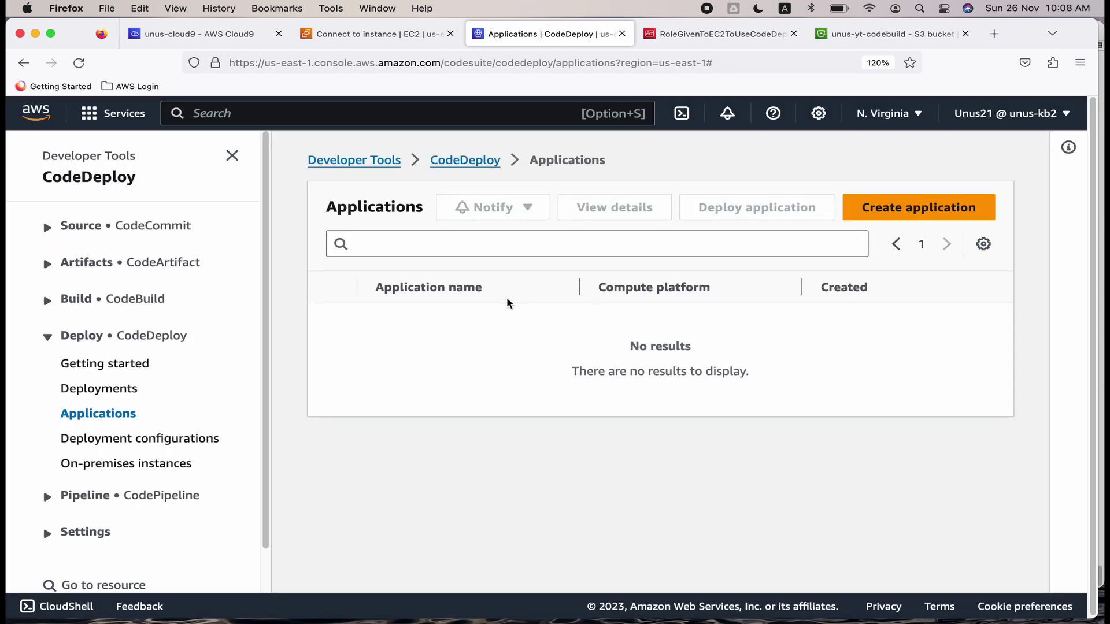
{"action": "left_click", "coordinate": [888, 216]}
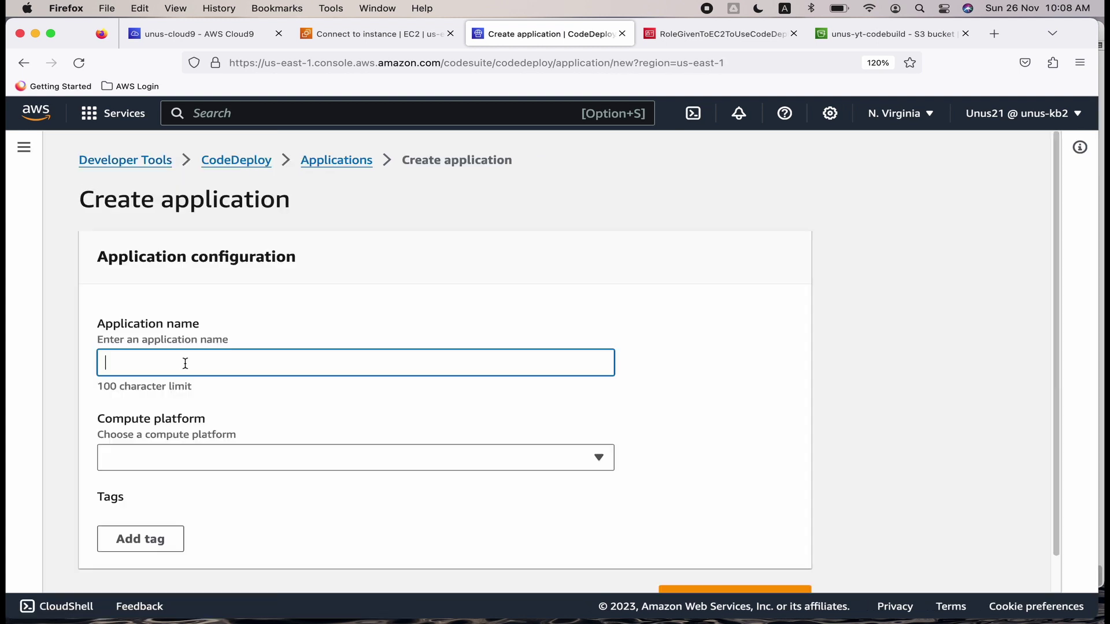
{"action": "type", "text": "CodeDeployDemo"}
{"action": "scroll", "coordinate": [258, 392], "scroll_direction": "down", "scroll_amount": 1}
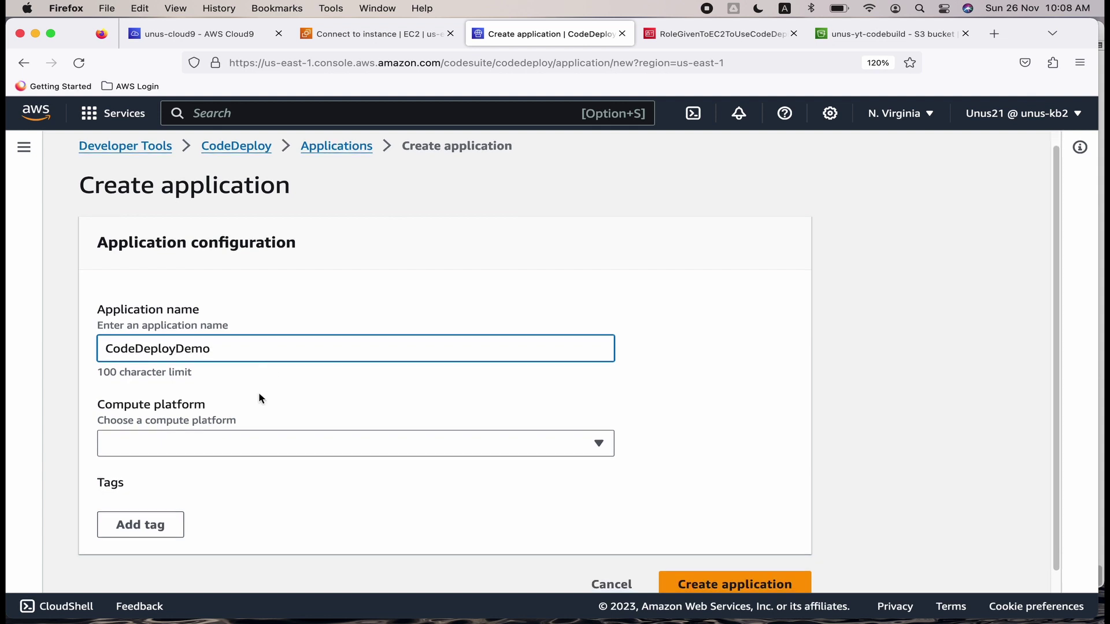
{"action": "left_click", "coordinate": [227, 443]}
{"action": "left_click", "coordinate": [173, 470]}
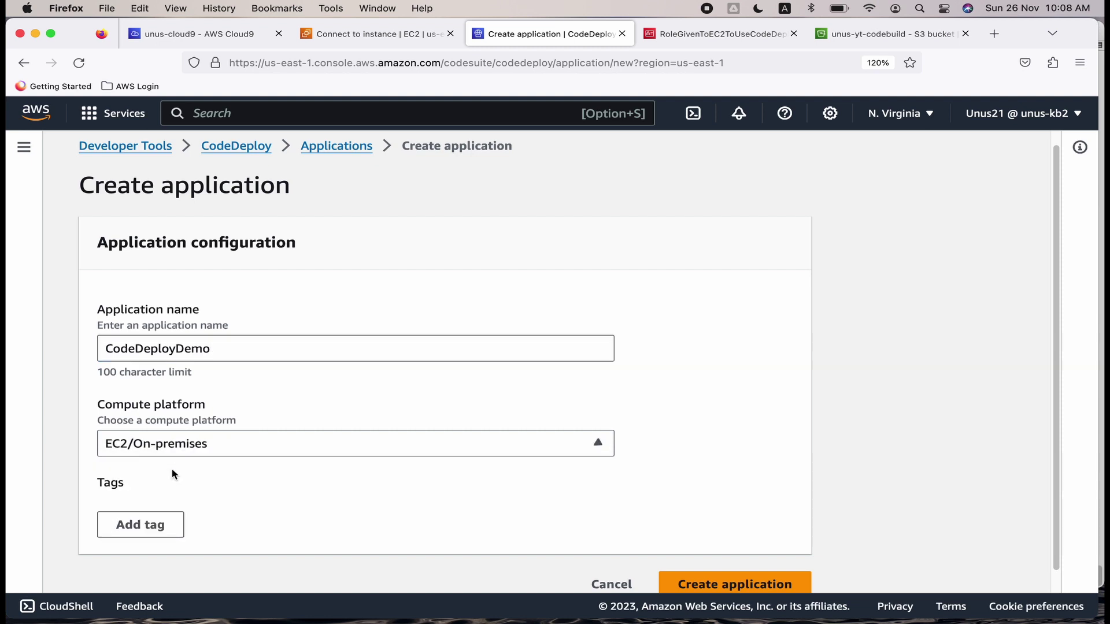
{"action": "scroll", "coordinate": [550, 477], "scroll_direction": "down", "scroll_amount": 2}
{"action": "left_click", "coordinate": [713, 562]}
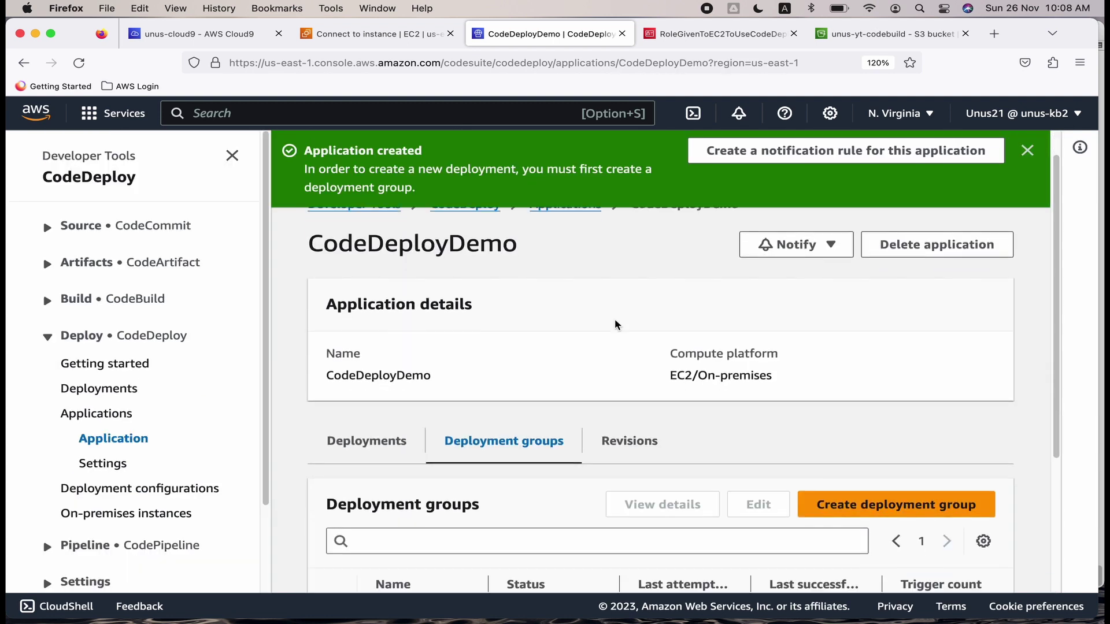
Step: Start a new deployment group for the CodeDeployDemo application and name it my-dep-grp
{"action": "scroll", "coordinate": [614, 322], "scroll_direction": "down", "scroll_amount": 3}
{"action": "scroll", "coordinate": [645, 384], "scroll_direction": "down", "scroll_amount": 1}
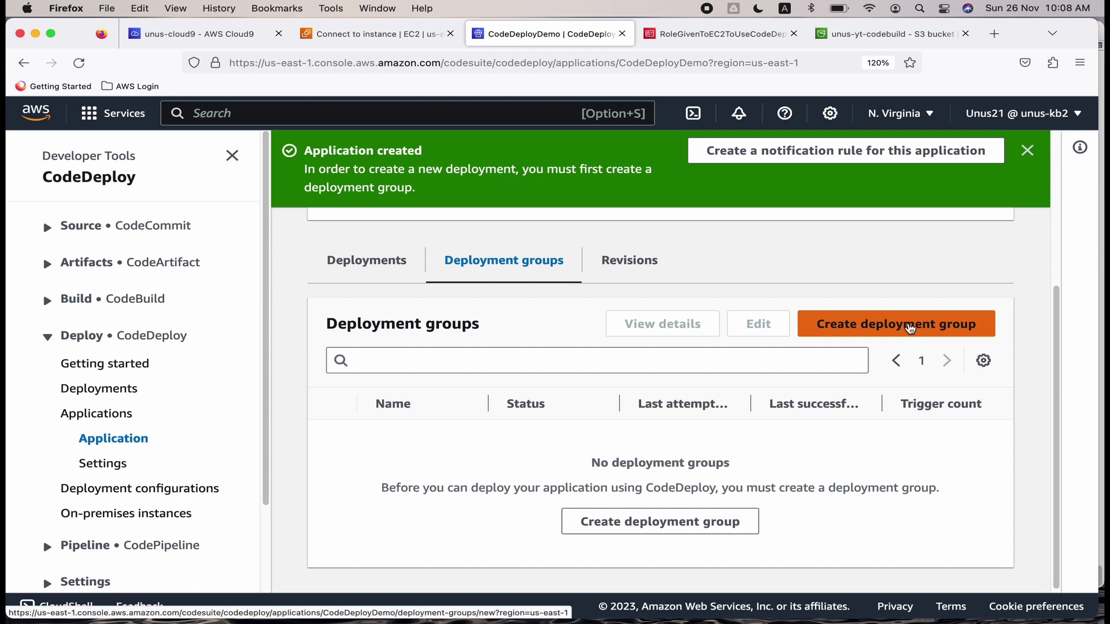
{"action": "left_click", "coordinate": [909, 326]}
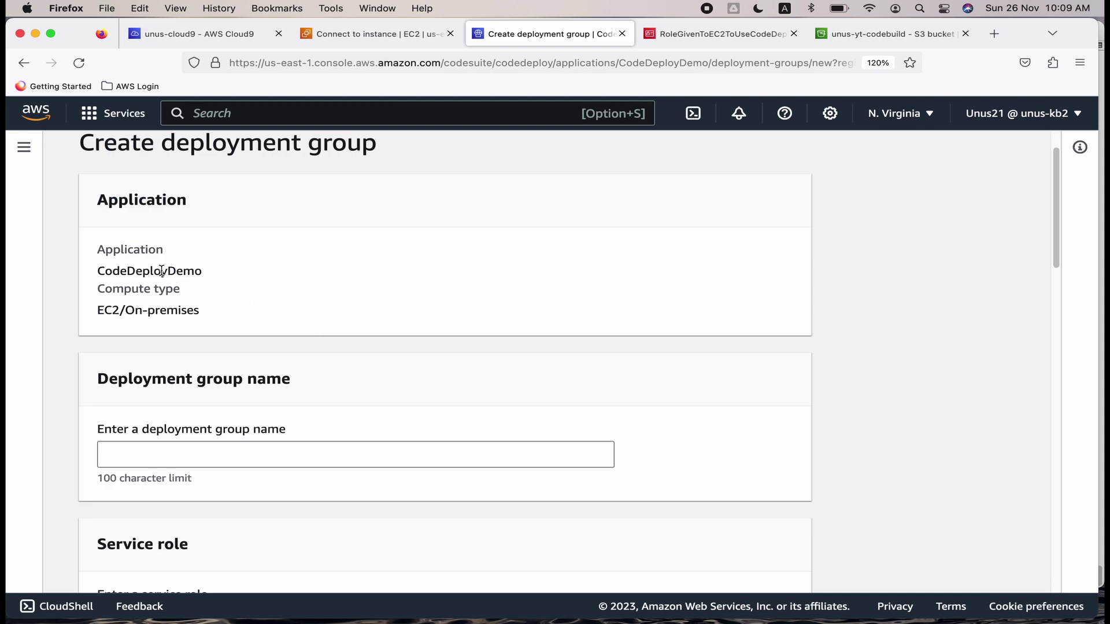
{"action": "scroll", "coordinate": [189, 268], "scroll_direction": "down", "scroll_amount": 3}
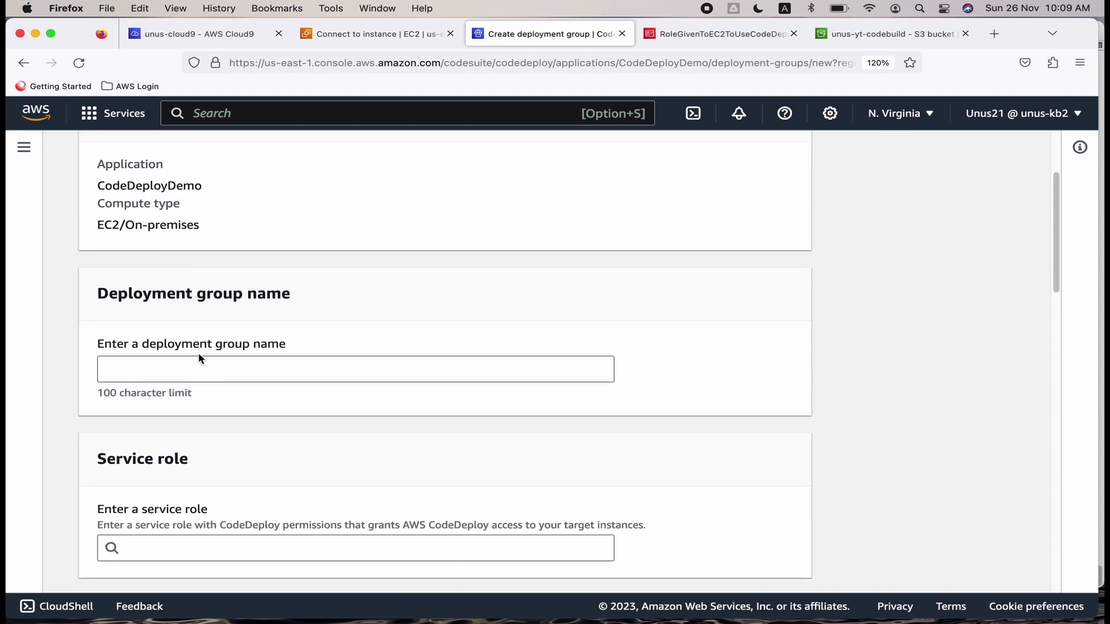
{"action": "left_click", "coordinate": [190, 361]}
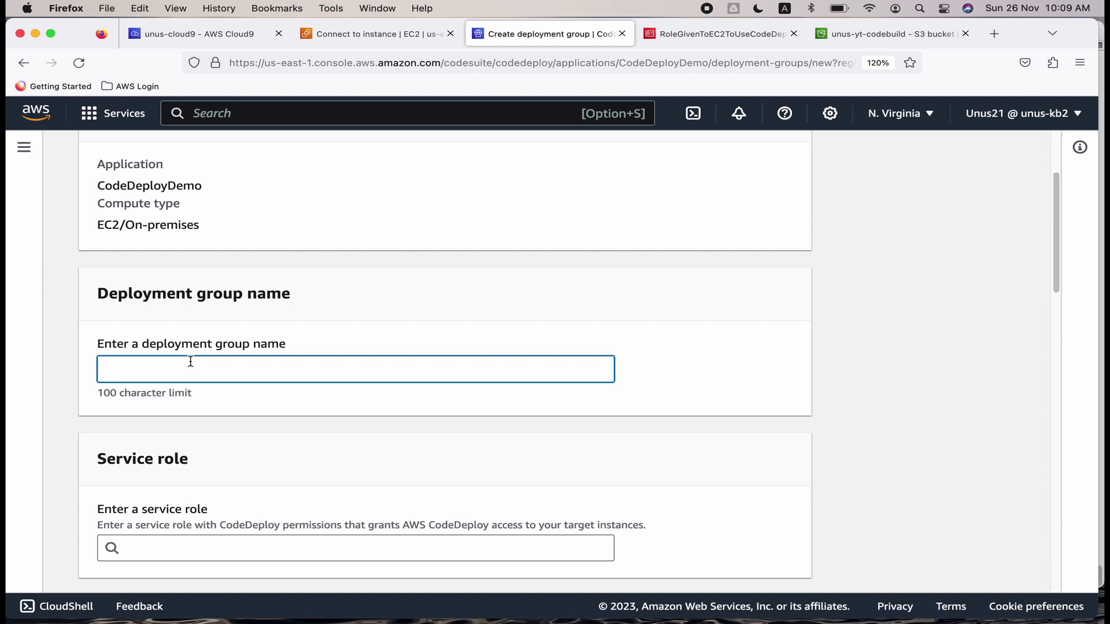
{"action": "type", "text": "my-dep-grp"}
Step: Assign CodeDeployServiceRole as the deployment group's service role
{"action": "scroll", "coordinate": [189, 362], "scroll_direction": "down", "scroll_amount": 3}
{"action": "scroll", "coordinate": [189, 364], "scroll_direction": "down", "scroll_amount": 5}
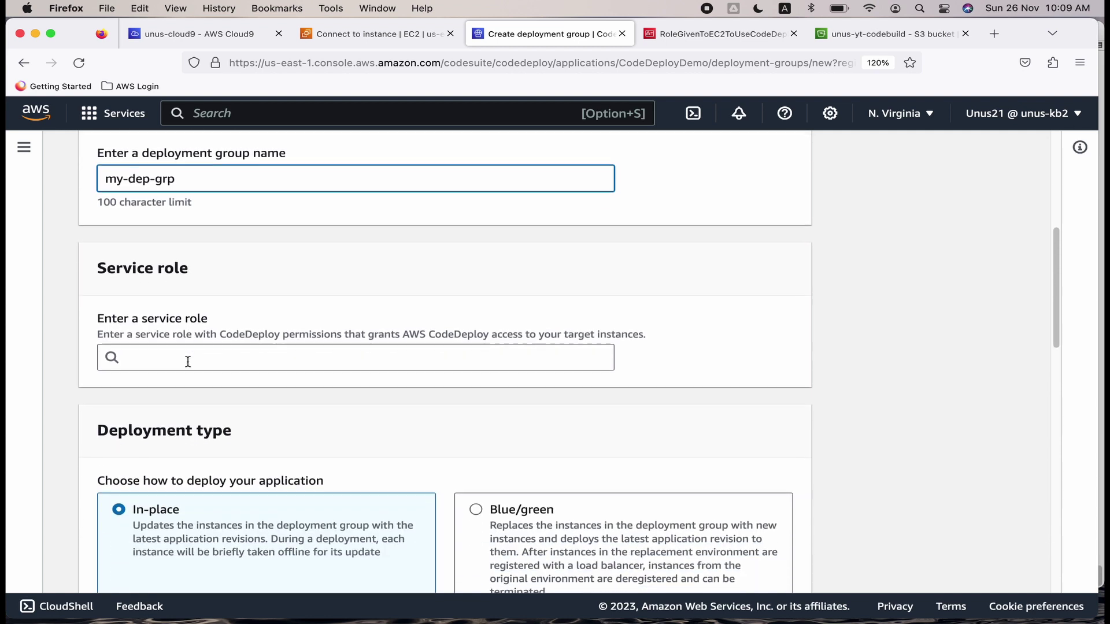
{"action": "left_click", "coordinate": [276, 314]}
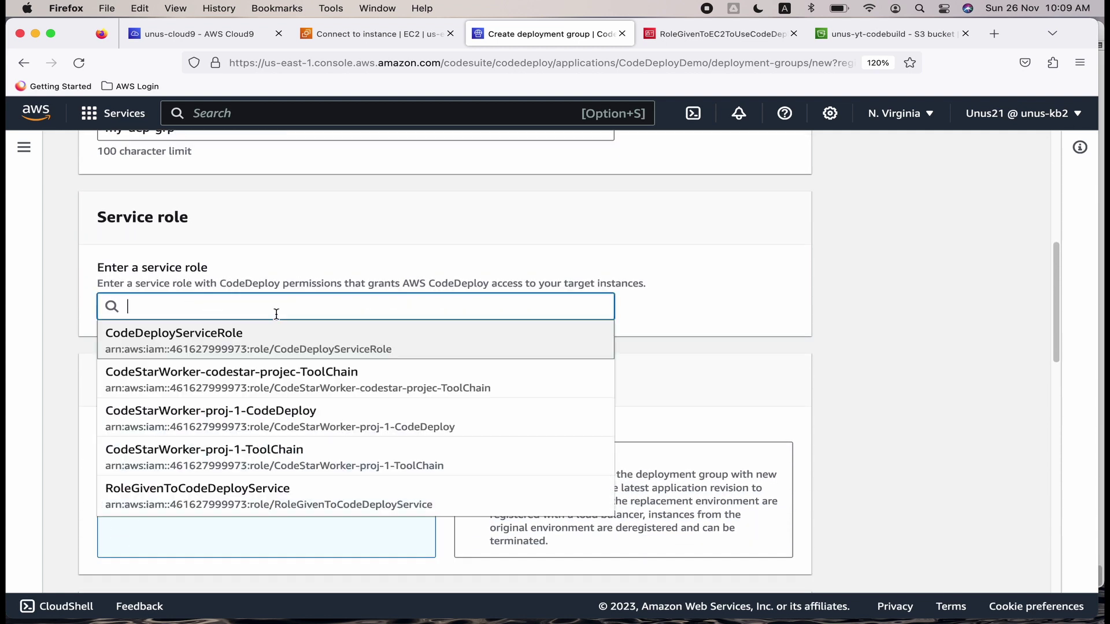
{"action": "left_click", "coordinate": [209, 345]}
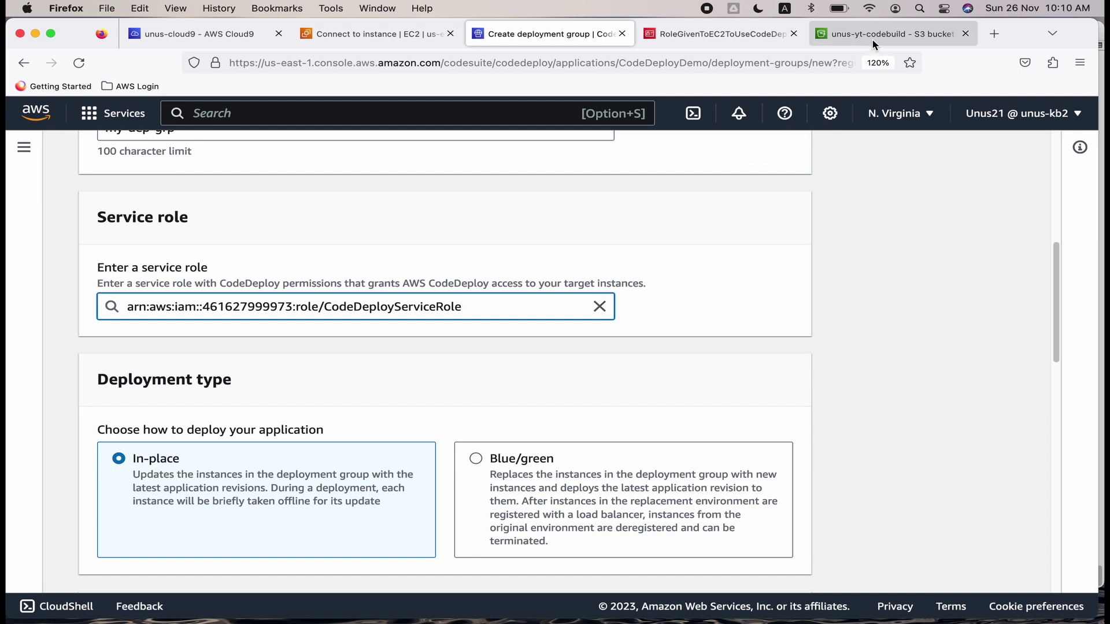
Step: Look up codedeployservicerole among the IAM roles, examine its attached permissions policies, and return to the deployment group form
{"action": "left_click", "coordinate": [734, 36]}
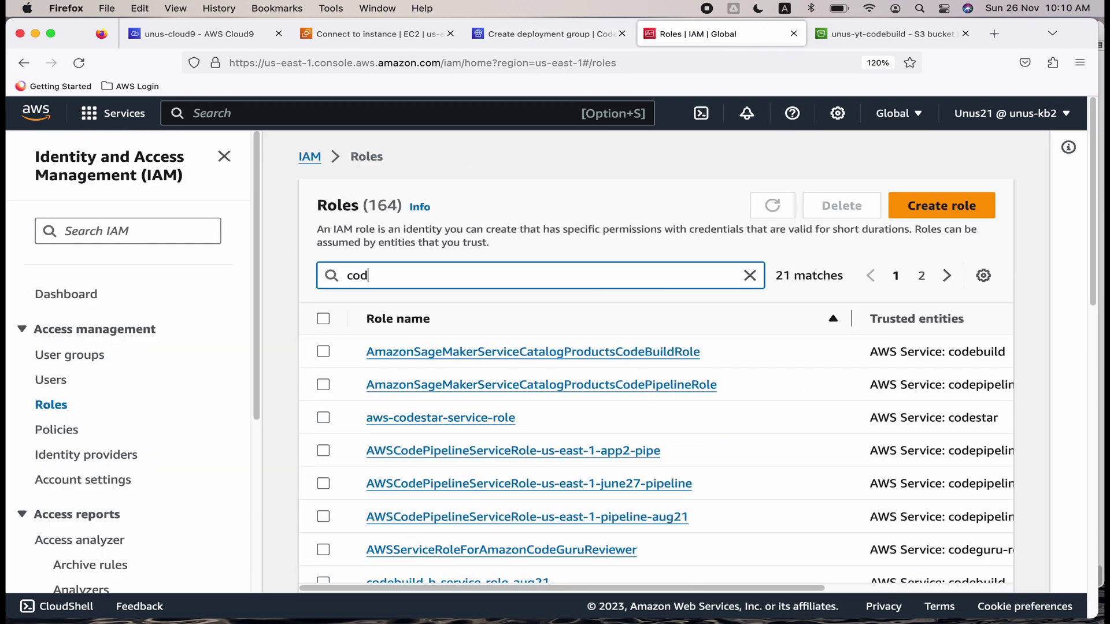
{"action": "type", "text": "edeployservicerole"}
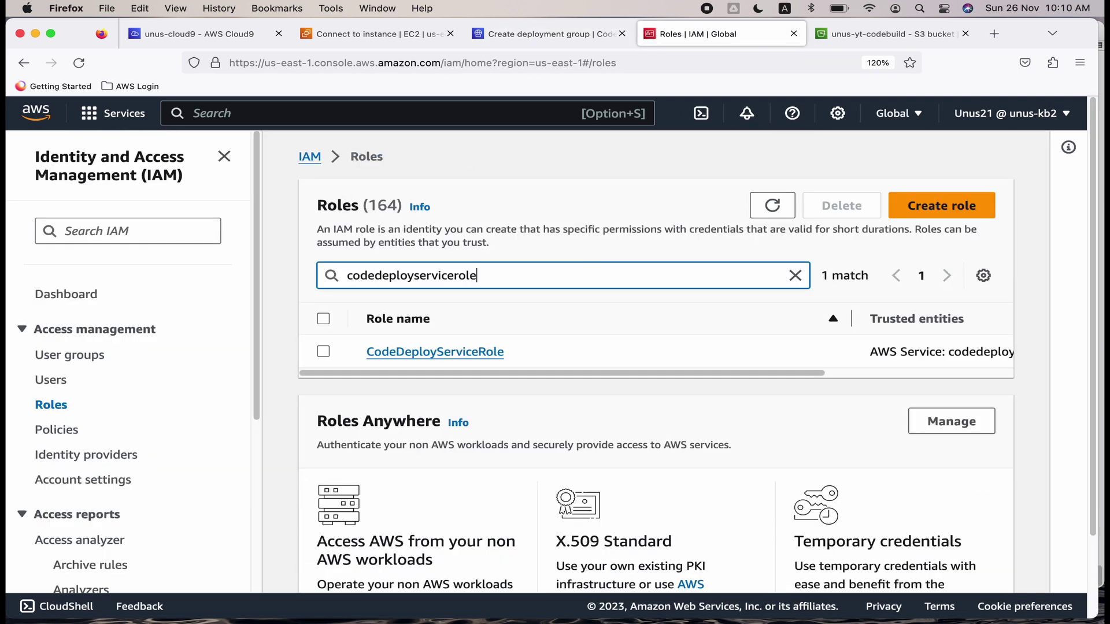
{"action": "left_click", "coordinate": [431, 353]}
{"action": "scroll", "coordinate": [549, 405], "scroll_direction": "down", "scroll_amount": 5}
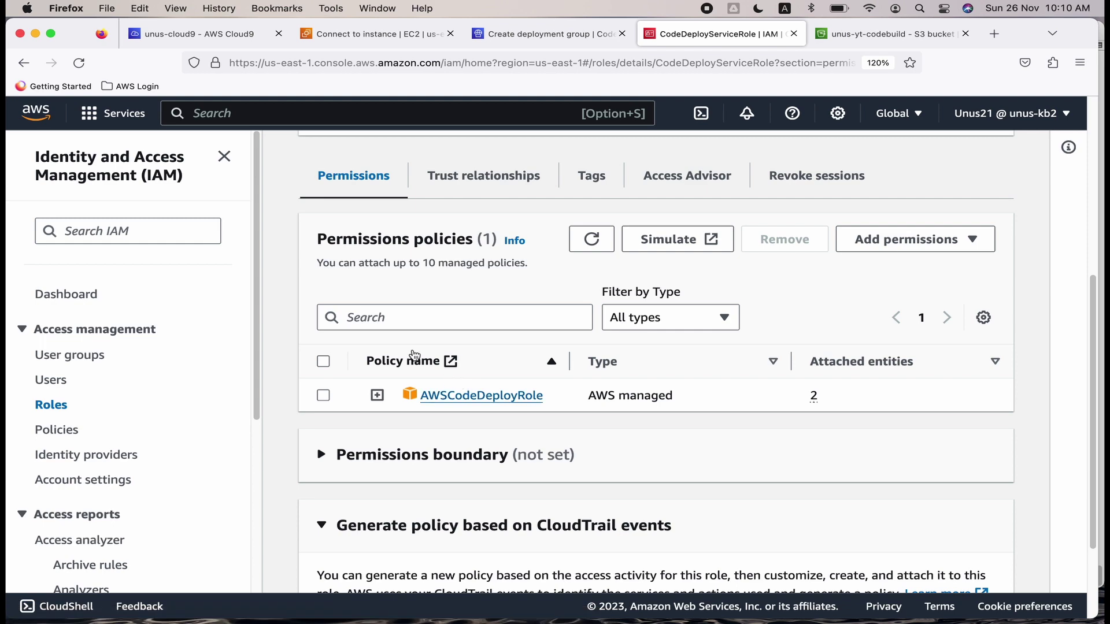
{"action": "left_click", "coordinate": [516, 36]}
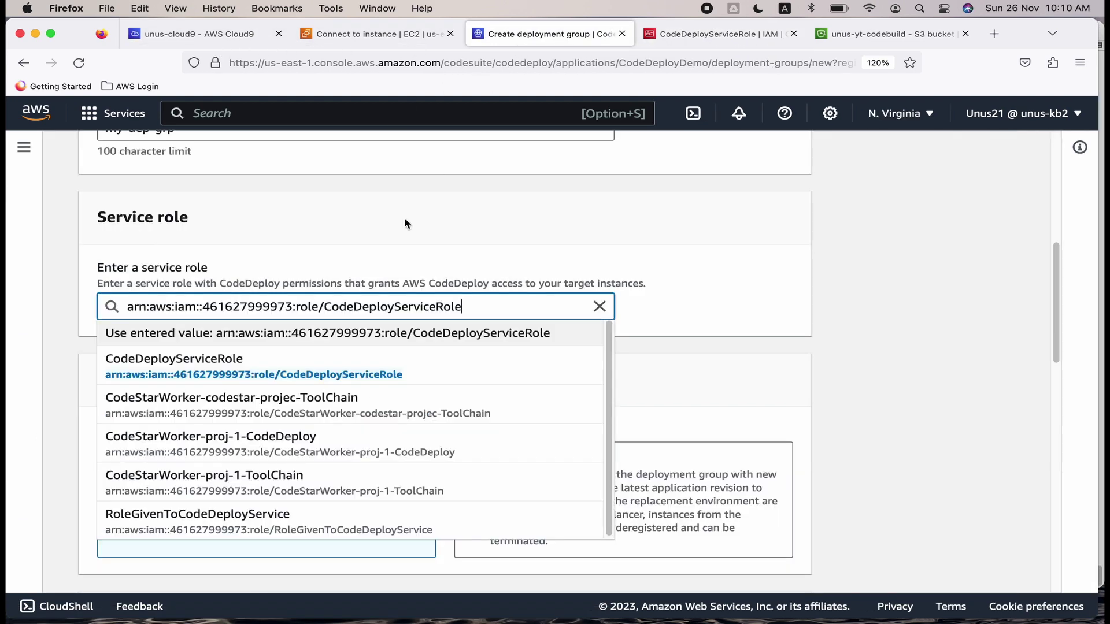
{"action": "left_click", "coordinate": [674, 304]}
Step: Include Amazon EC2 instances in the deployment group's environment configuration
{"action": "scroll", "coordinate": [674, 304], "scroll_direction": "down", "scroll_amount": 3}
{"action": "scroll", "coordinate": [253, 364], "scroll_direction": "down", "scroll_amount": 3}
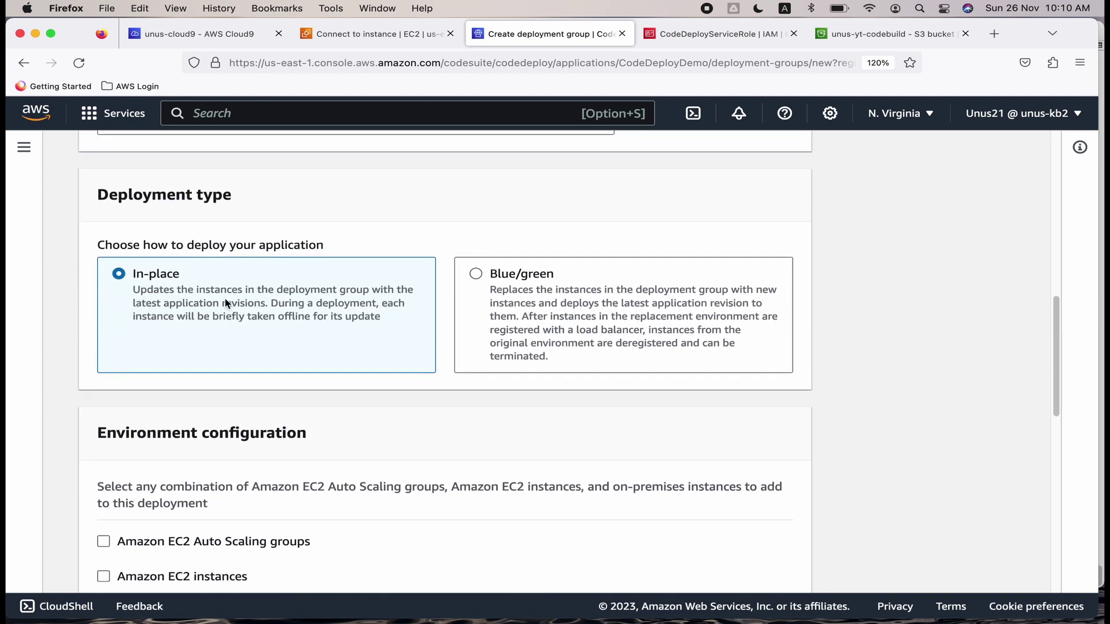
{"action": "scroll", "coordinate": [226, 303], "scroll_direction": "down", "scroll_amount": 3}
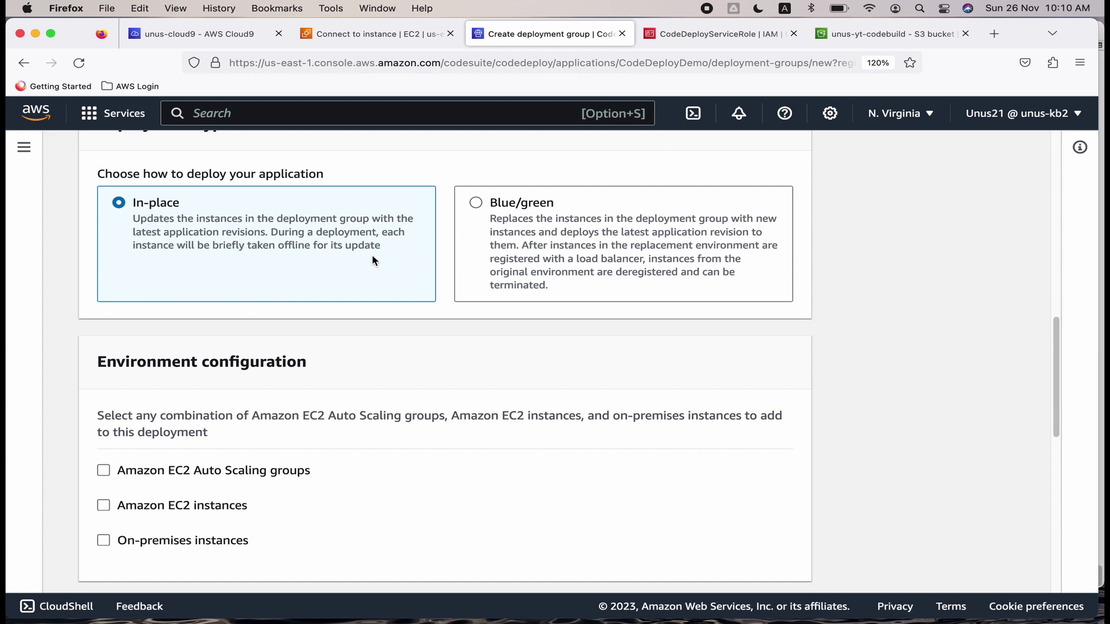
{"action": "scroll", "coordinate": [363, 257], "scroll_direction": "down", "scroll_amount": 6}
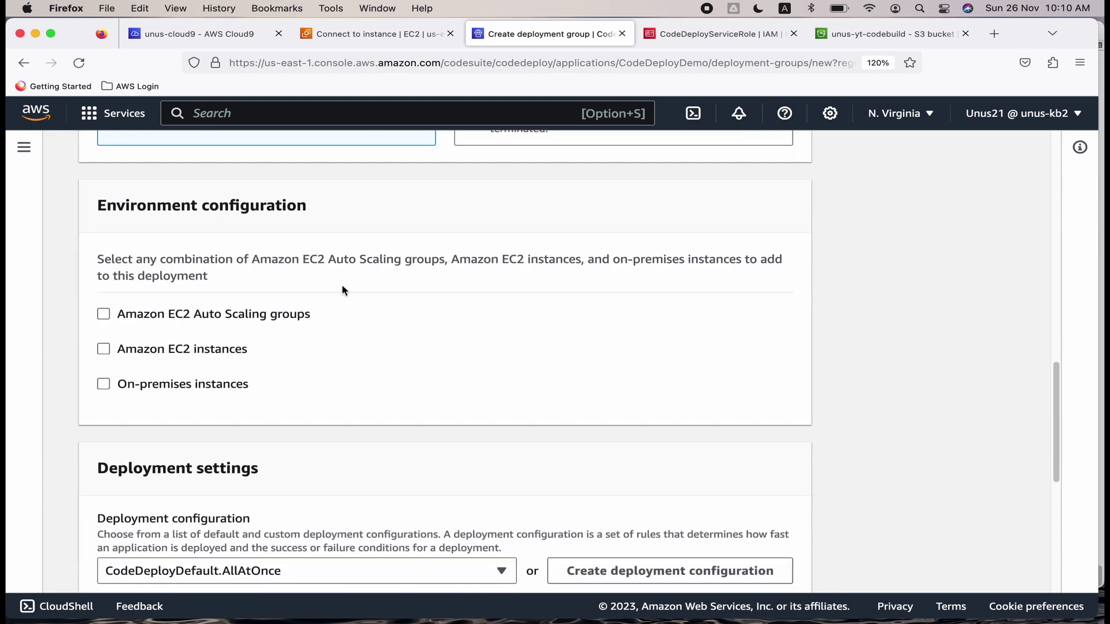
{"action": "left_click", "coordinate": [153, 352]}
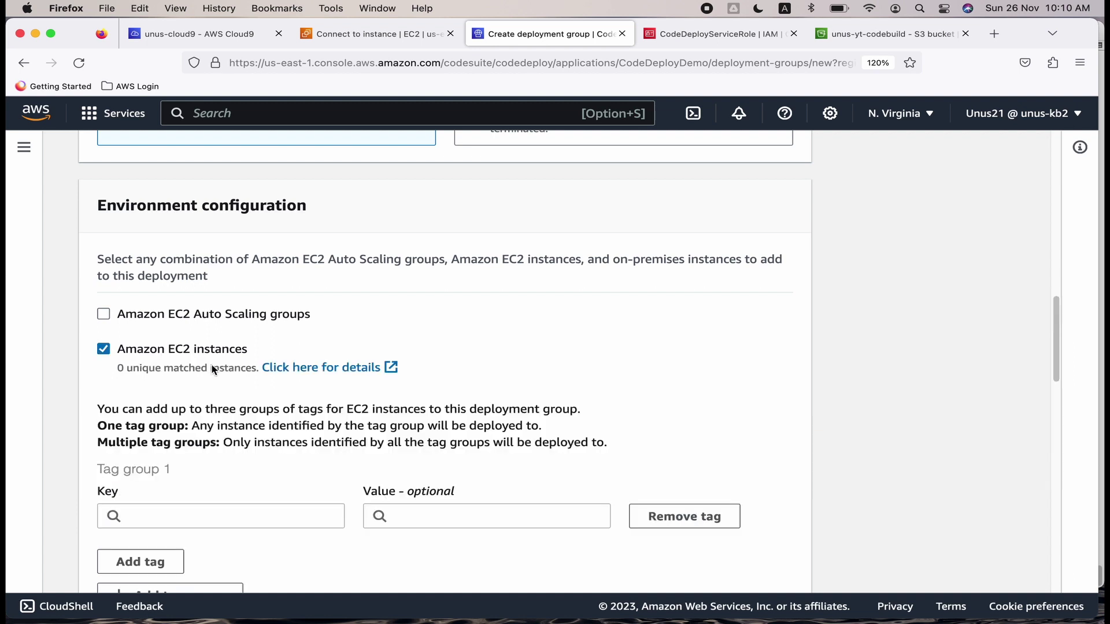
Step: Set tag group 1 to key Name and value CodeDeploy, and check the tag against the instance name in the EC2 console
{"action": "scroll", "coordinate": [338, 345], "scroll_direction": "down", "scroll_amount": 1}
{"action": "scroll", "coordinate": [339, 346], "scroll_direction": "down", "scroll_amount": 1}
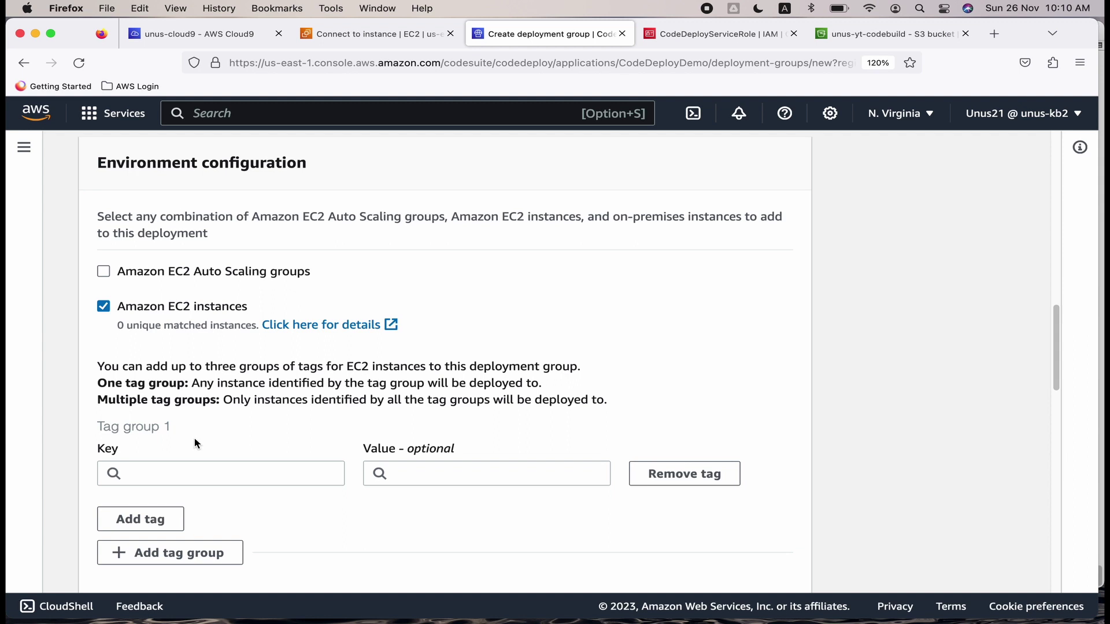
{"action": "scroll", "coordinate": [194, 438], "scroll_direction": "down", "scroll_amount": 2}
{"action": "scroll", "coordinate": [242, 447], "scroll_direction": "down", "scroll_amount": 1}
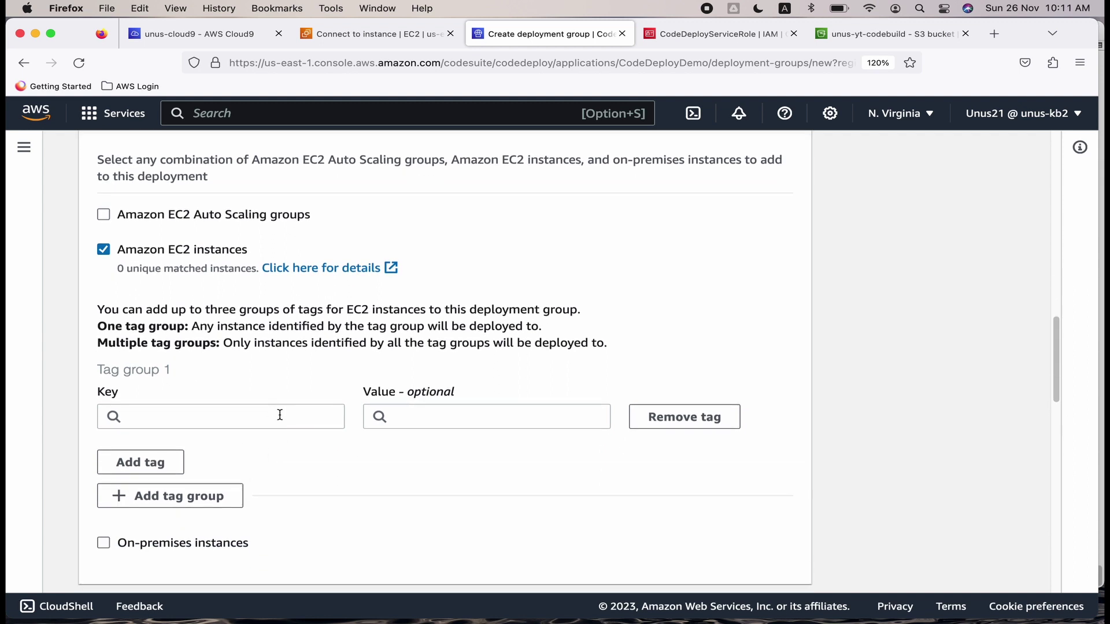
{"action": "left_click", "coordinate": [178, 417]}
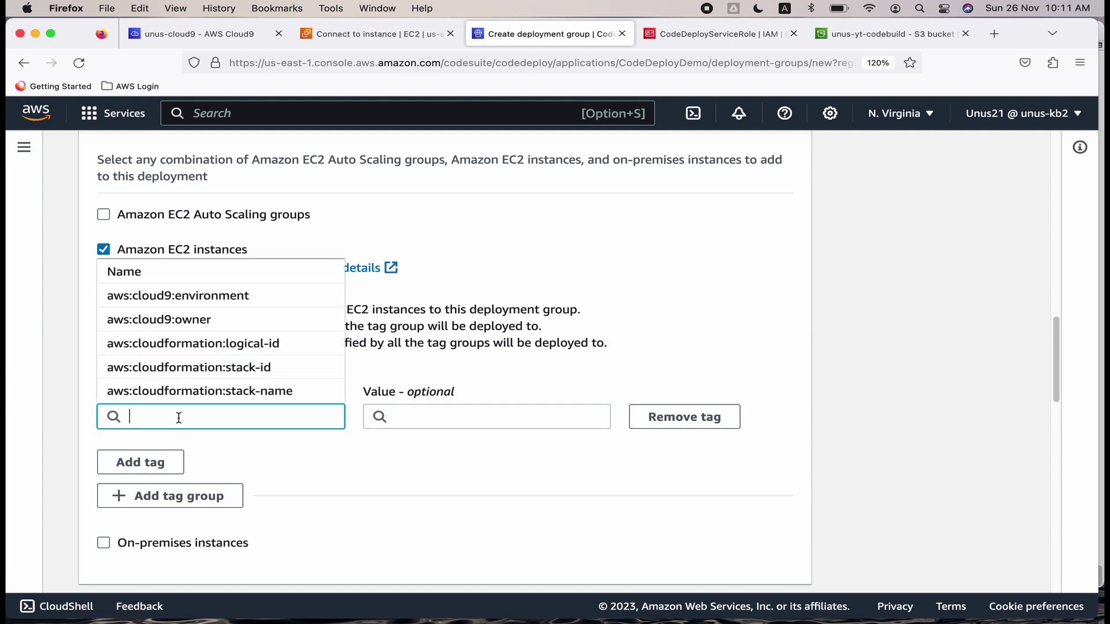
{"action": "type", "text": "Name"}
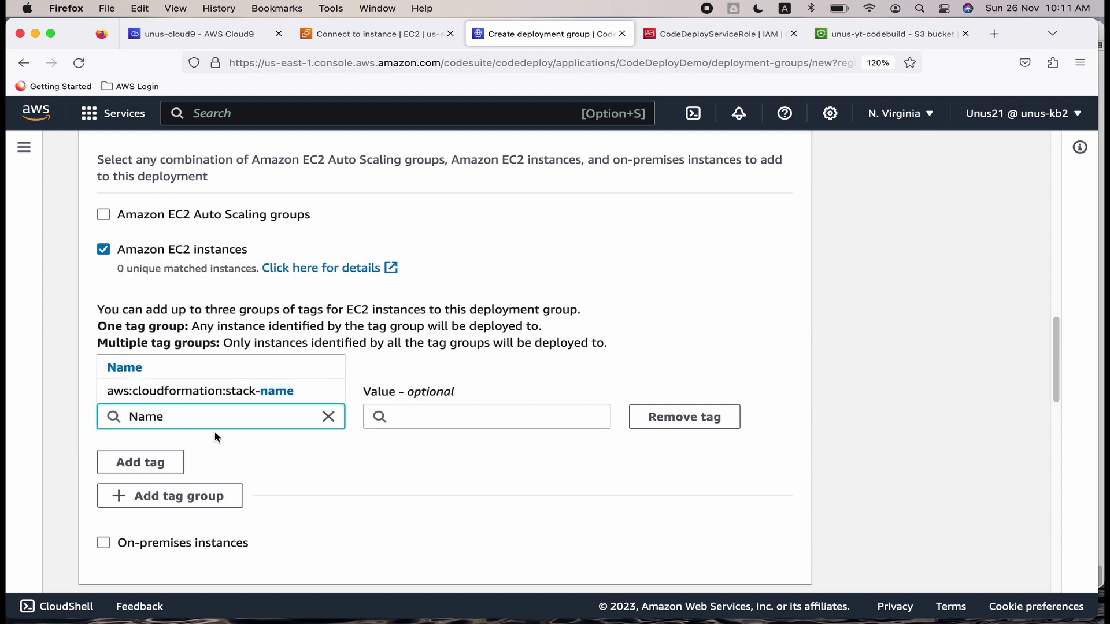
{"action": "left_click", "coordinate": [396, 421]}
{"action": "type", "text": "C"}
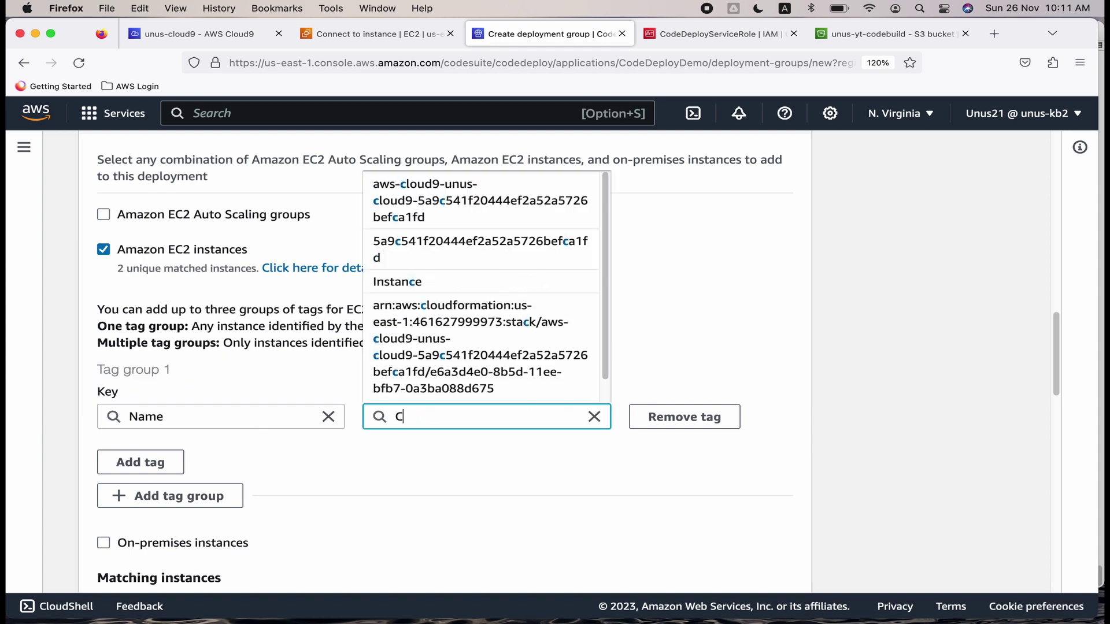
{"action": "type", "text": "ode"}
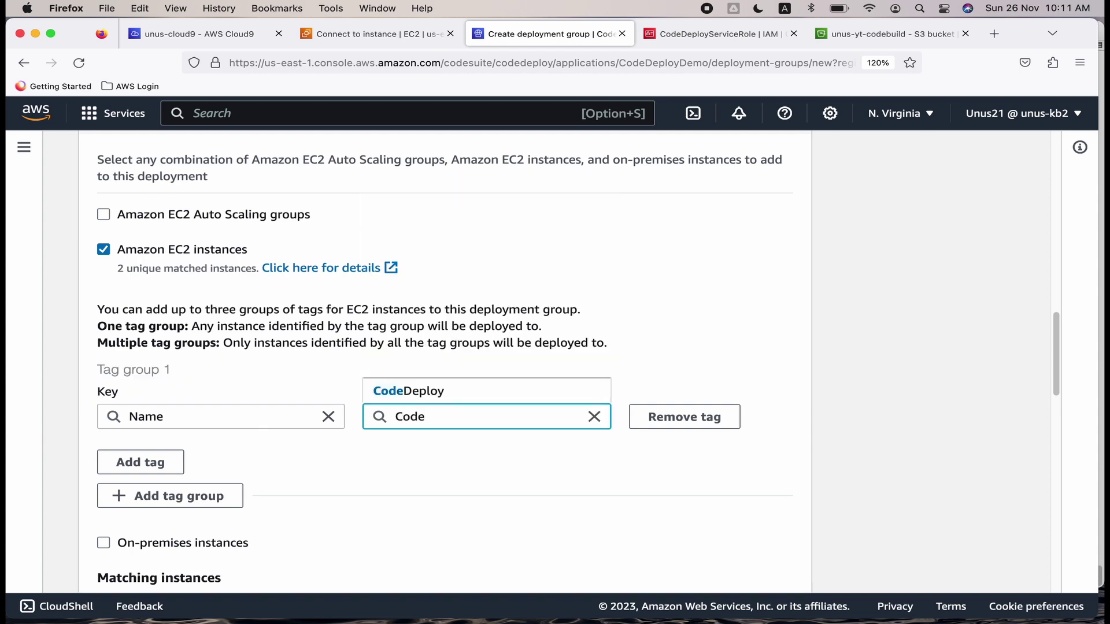
{"action": "left_click", "coordinate": [428, 393]}
{"action": "left_click", "coordinate": [383, 34]}
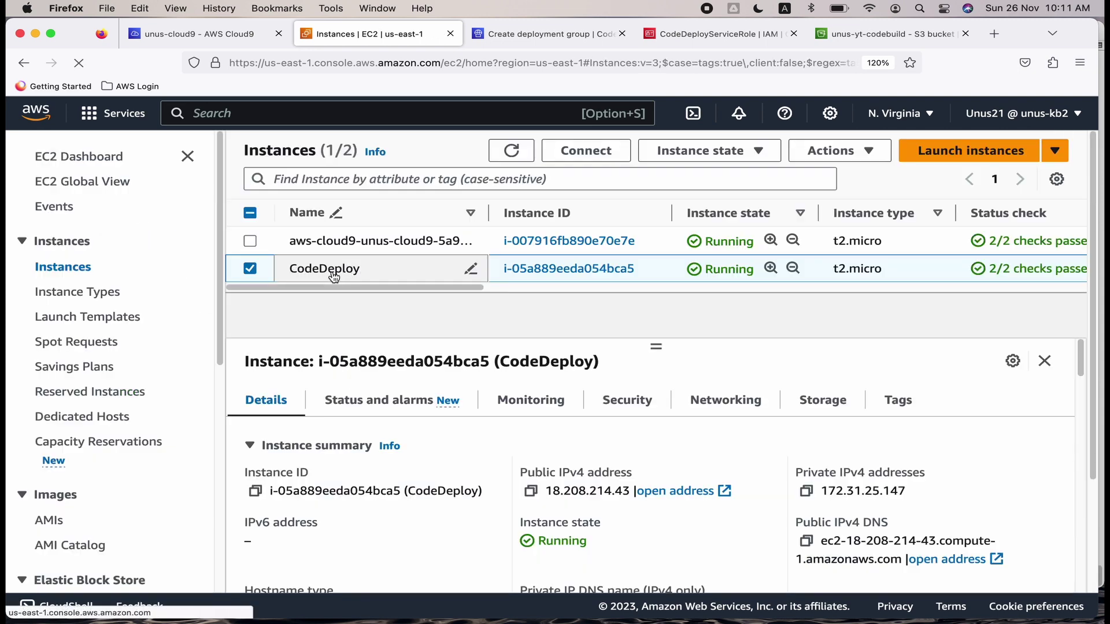
{"action": "key", "text": "ctrl+Tab"}
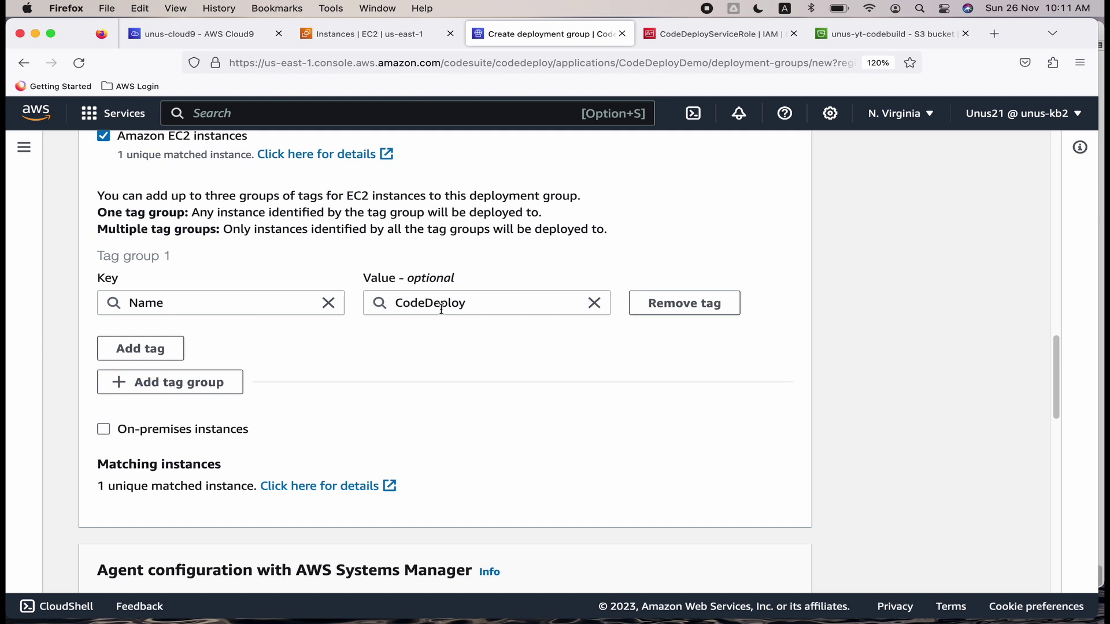
Step: Disable load balancing and create the deployment group with the CodeDeployDefault.AllAtOnce configuration
{"action": "scroll", "coordinate": [442, 309], "scroll_direction": "down", "scroll_amount": 3}
{"action": "scroll", "coordinate": [441, 315], "scroll_direction": "down", "scroll_amount": 10}
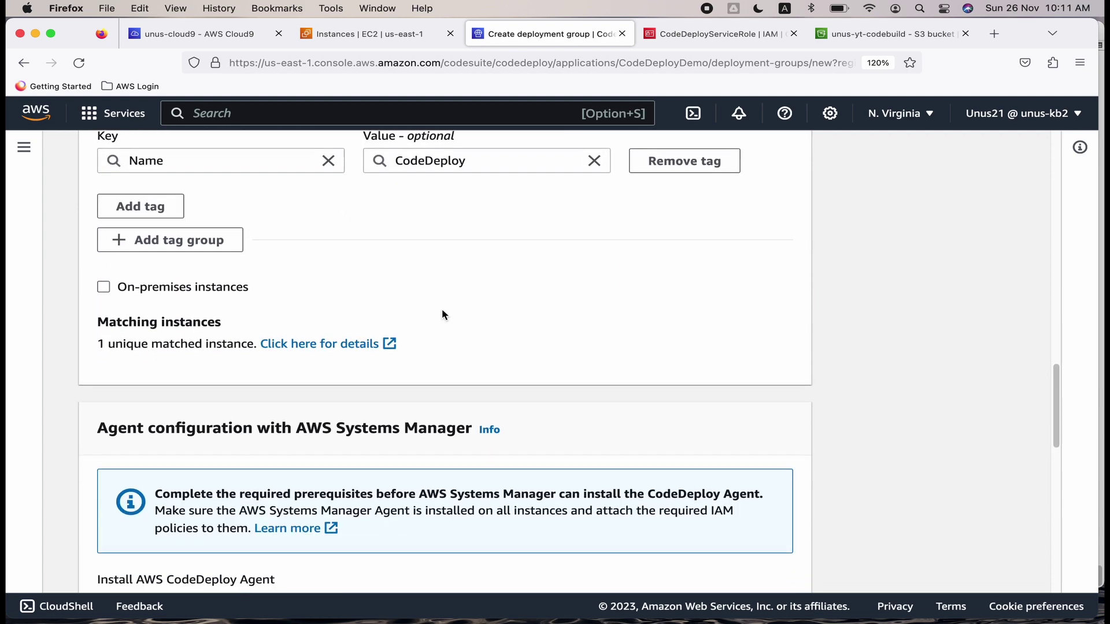
{"action": "scroll", "coordinate": [410, 350], "scroll_direction": "down", "scroll_amount": 2}
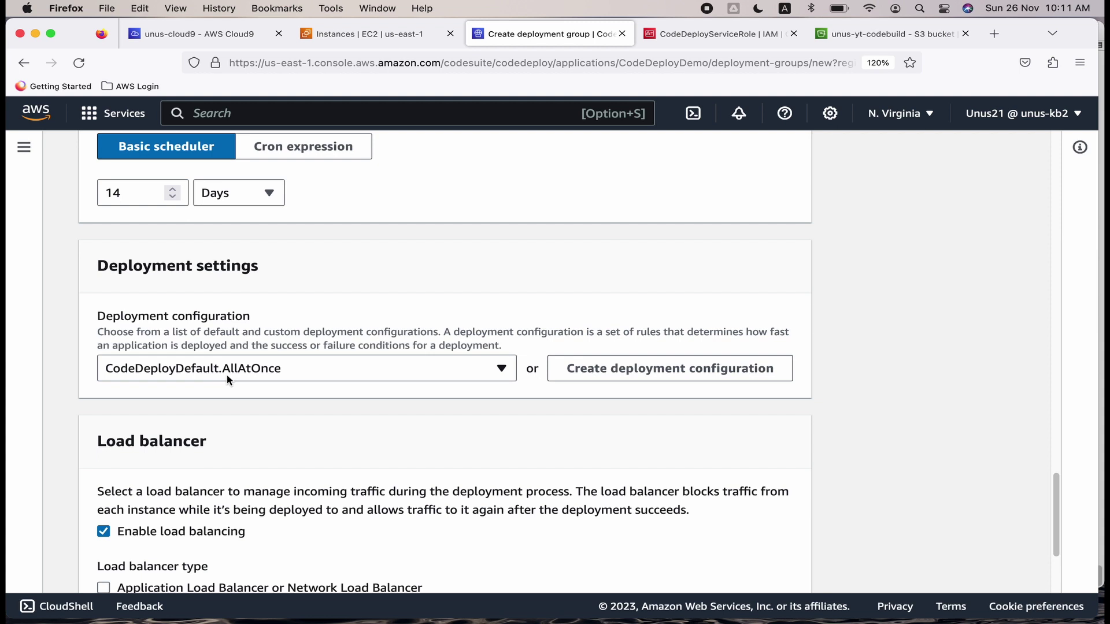
{"action": "scroll", "coordinate": [311, 382], "scroll_direction": "down", "scroll_amount": 1}
{"action": "scroll", "coordinate": [310, 382], "scroll_direction": "down", "scroll_amount": 5}
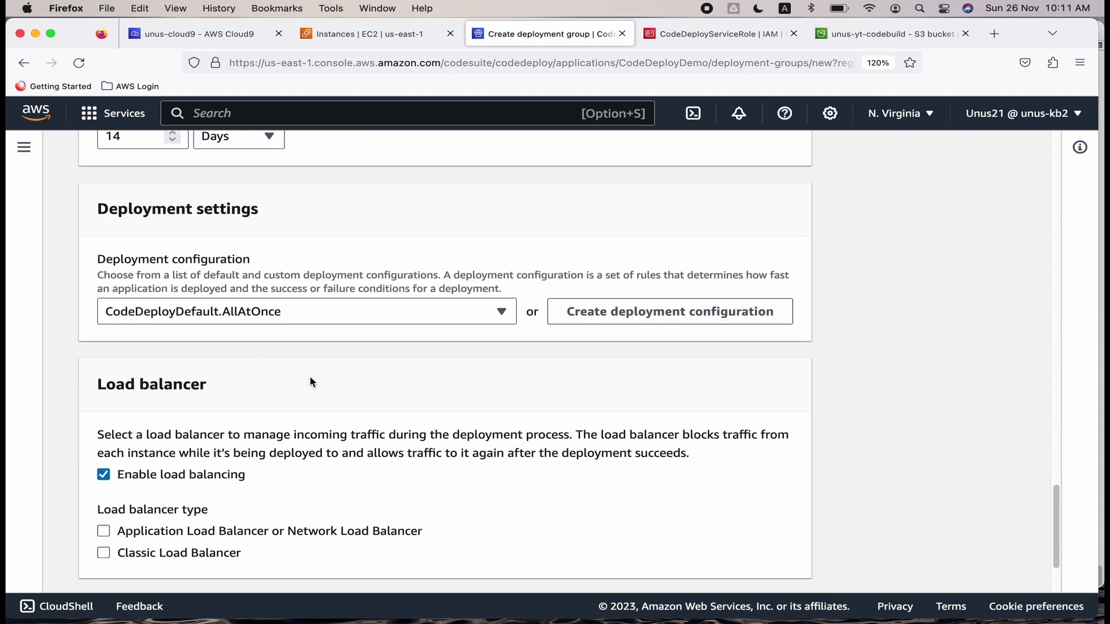
{"action": "left_click", "coordinate": [143, 363]}
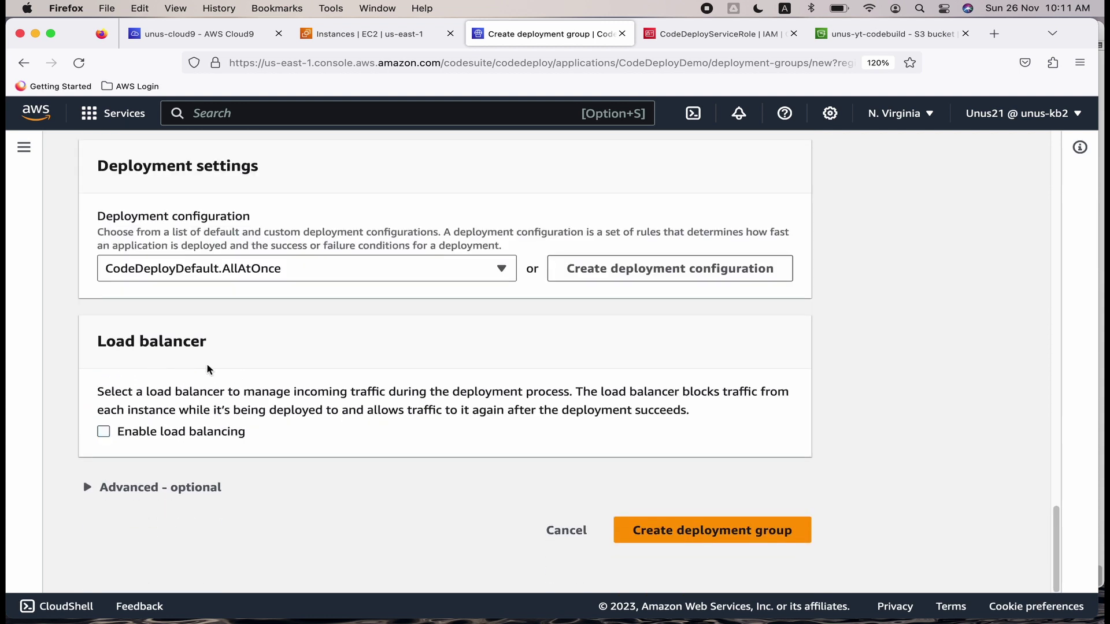
{"action": "left_click", "coordinate": [717, 536]}
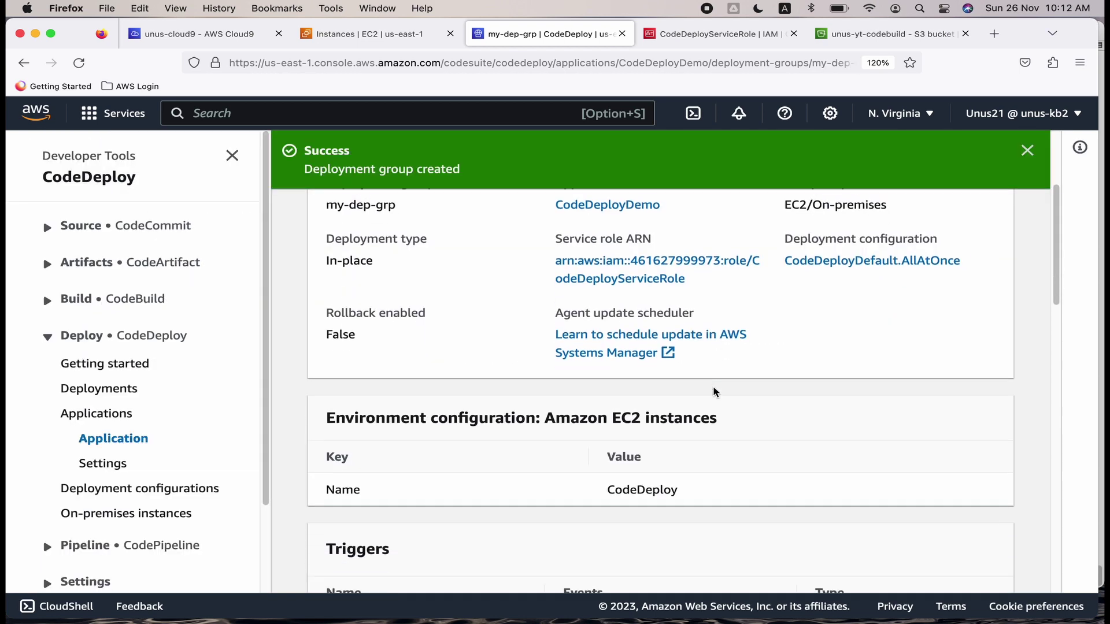
Step: Start a new deployment from the my-dep-grp deployment group and go to its revision settings
{"action": "scroll", "coordinate": [715, 392], "scroll_direction": "up", "scroll_amount": 3}
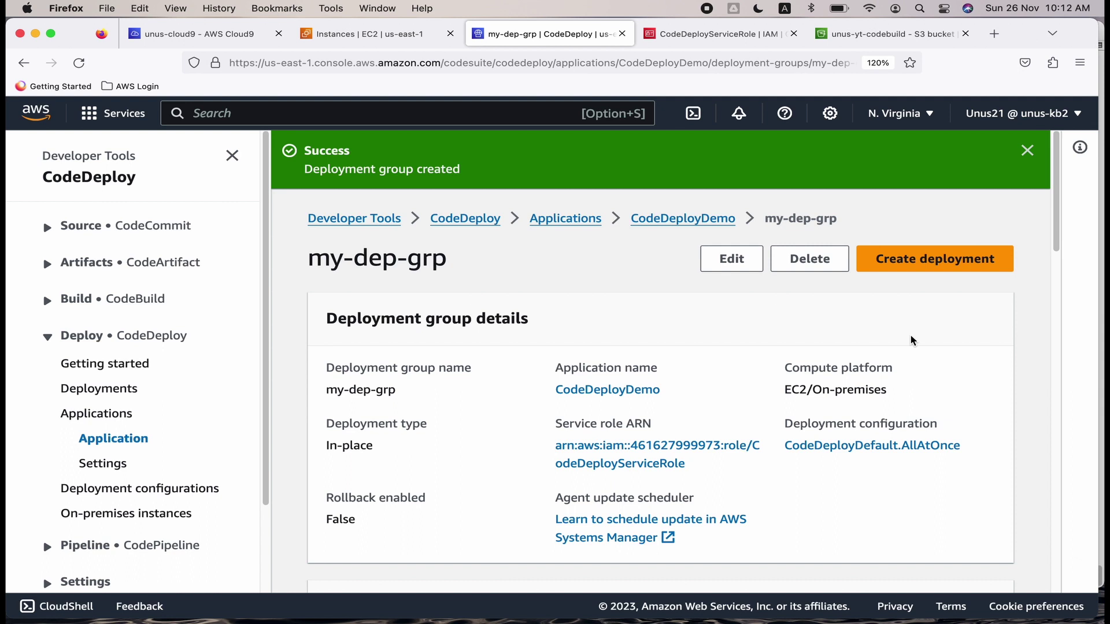
{"action": "left_click", "coordinate": [925, 258]}
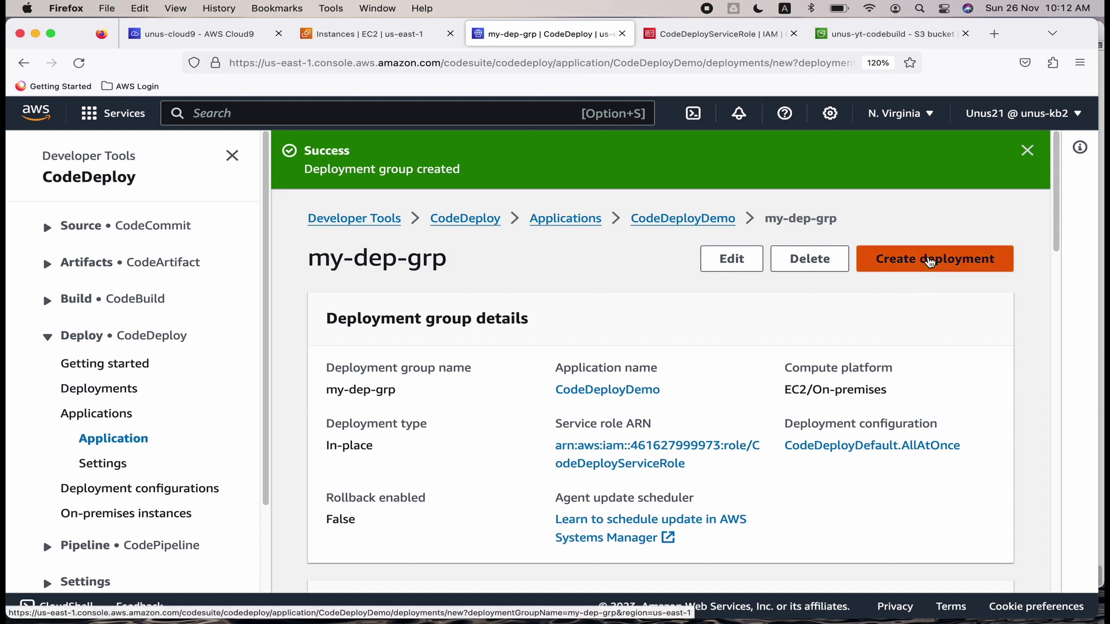
{"action": "scroll", "coordinate": [229, 344], "scroll_direction": "down", "scroll_amount": 1}
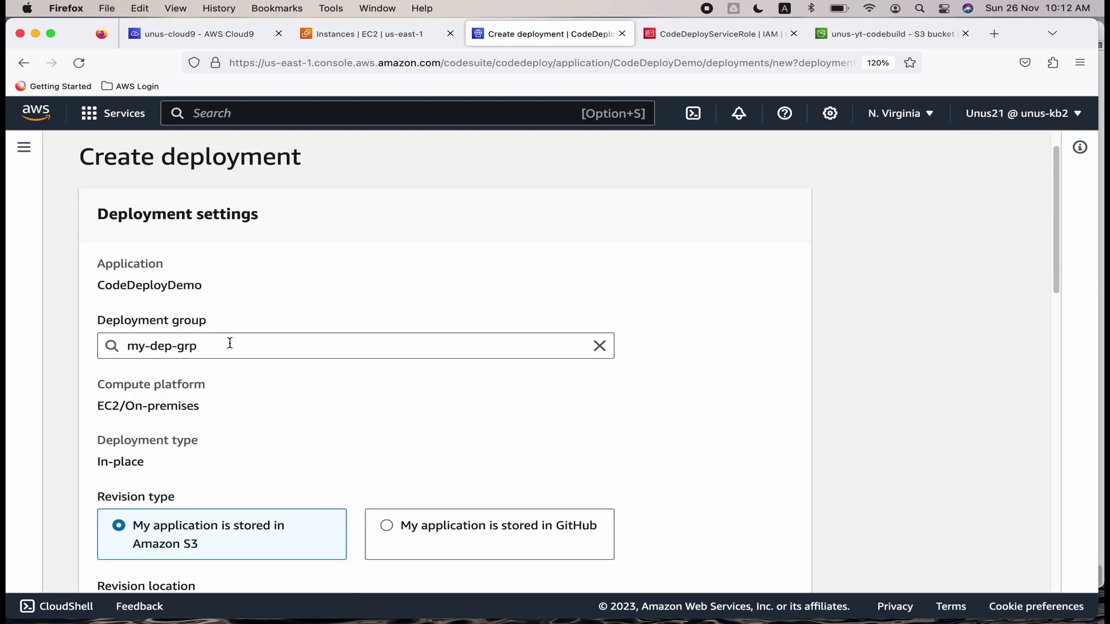
{"action": "scroll", "coordinate": [229, 344], "scroll_direction": "down", "scroll_amount": 5}
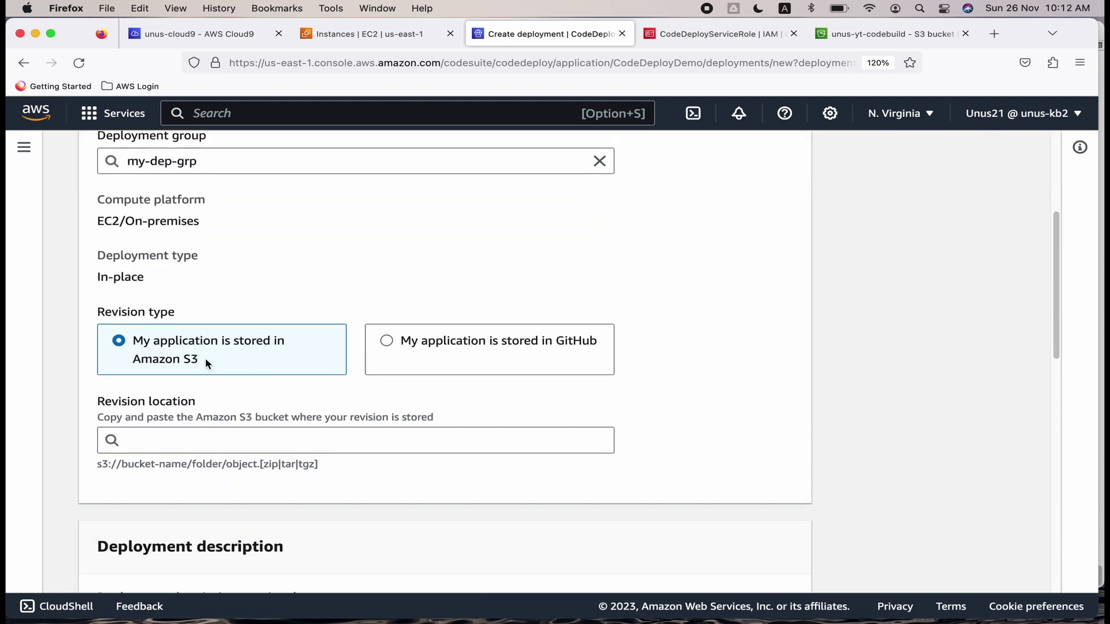
{"action": "scroll", "coordinate": [264, 363], "scroll_direction": "down", "scroll_amount": 2}
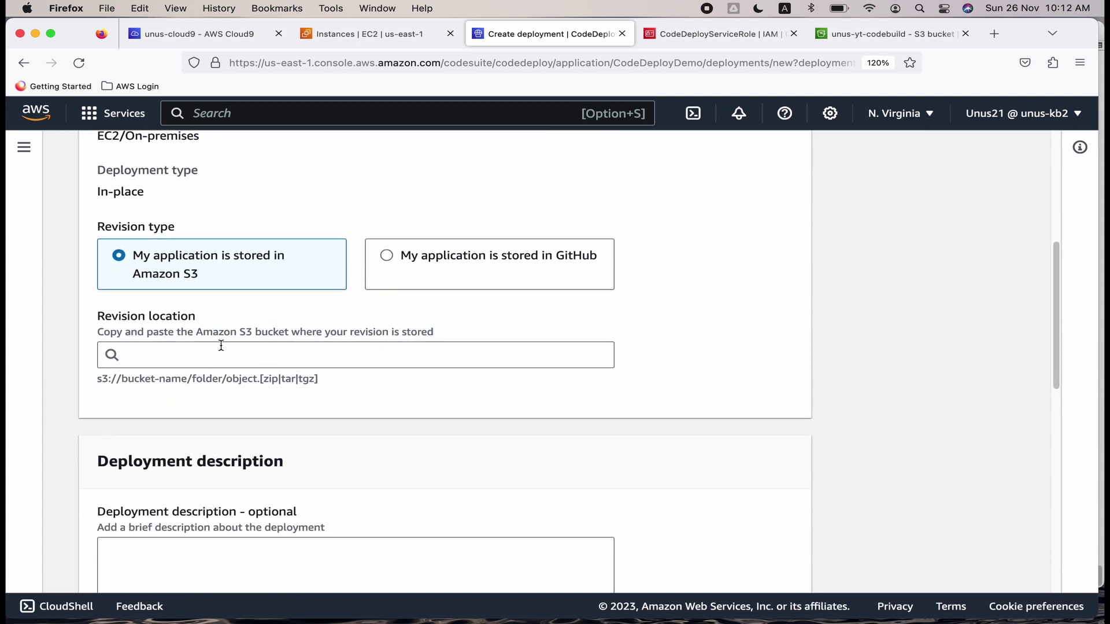
Step: Refresh the target/ folder of the unus-yt-codebuild bucket and copy the S3 URI of DeployPackage.zip
{"action": "left_click", "coordinate": [179, 354]}
{"action": "left_click", "coordinate": [819, 216]}
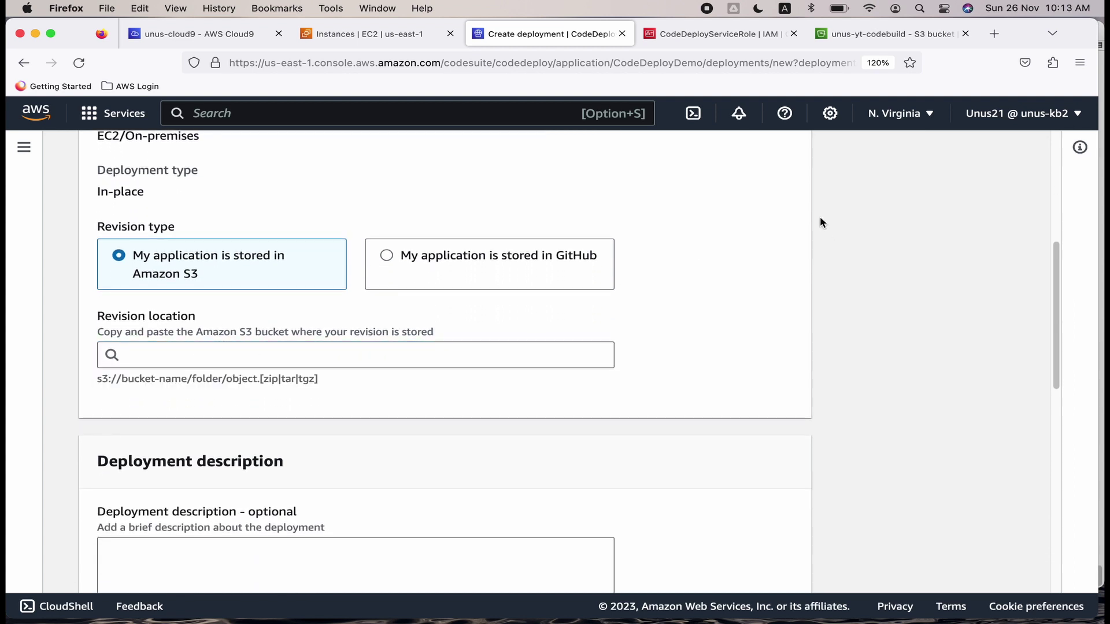
{"action": "left_click", "coordinate": [886, 39]}
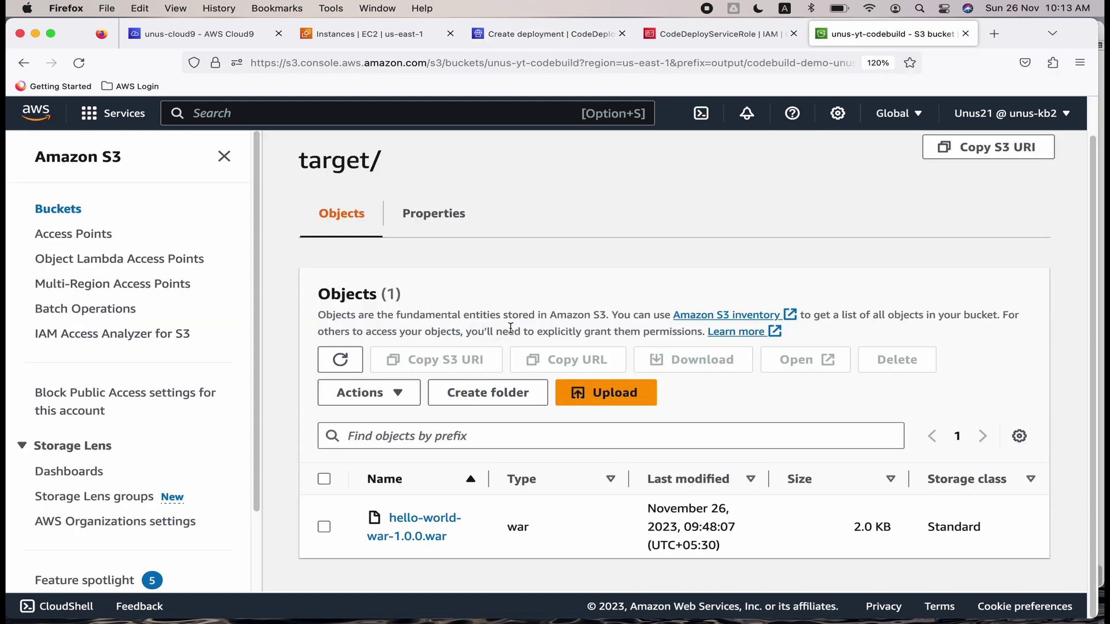
{"action": "left_click", "coordinate": [353, 359]}
{"action": "scroll", "coordinate": [431, 478], "scroll_direction": "down", "scroll_amount": 2}
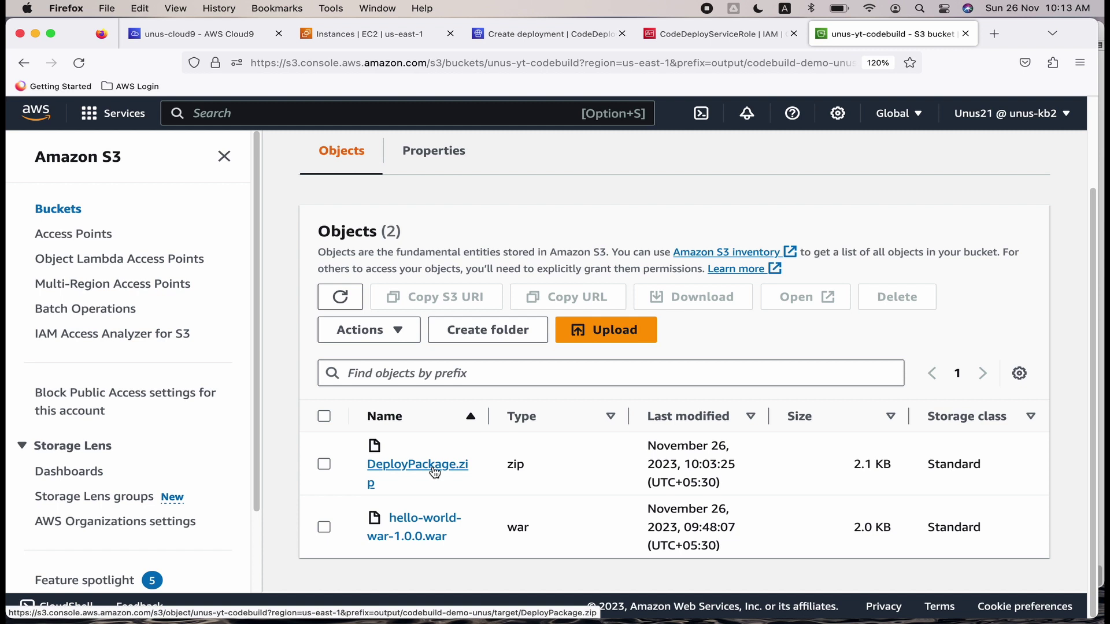
{"action": "left_click", "coordinate": [435, 473]}
{"action": "scroll", "coordinate": [733, 378], "scroll_direction": "down", "scroll_amount": 2}
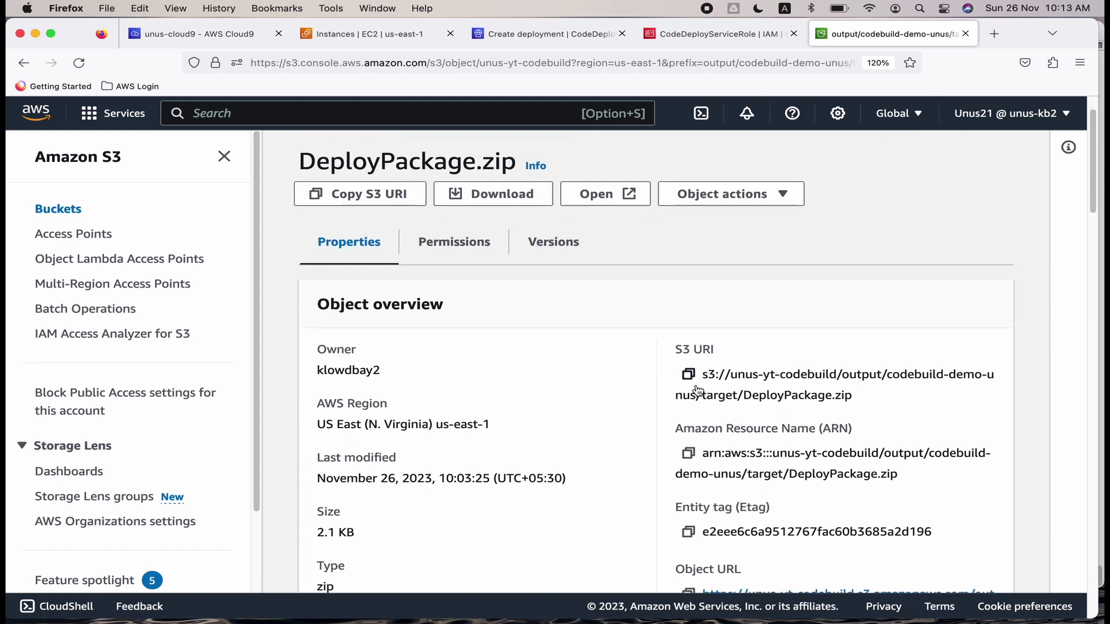
{"action": "left_click", "coordinate": [688, 374]}
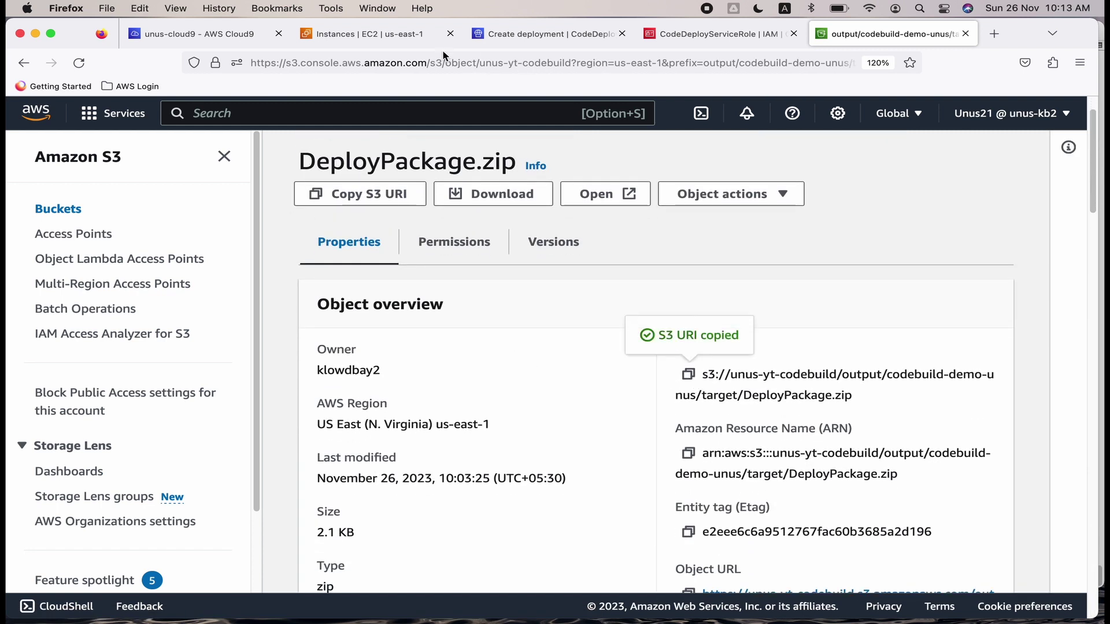
Step: Set the deployment's revision location to the copied S3 URI s3://unus-yt-codebuild/output/codebuild-demo-unus/target/DeployPackage.zip
{"action": "left_click", "coordinate": [518, 41]}
{"action": "right_click", "coordinate": [169, 360]}
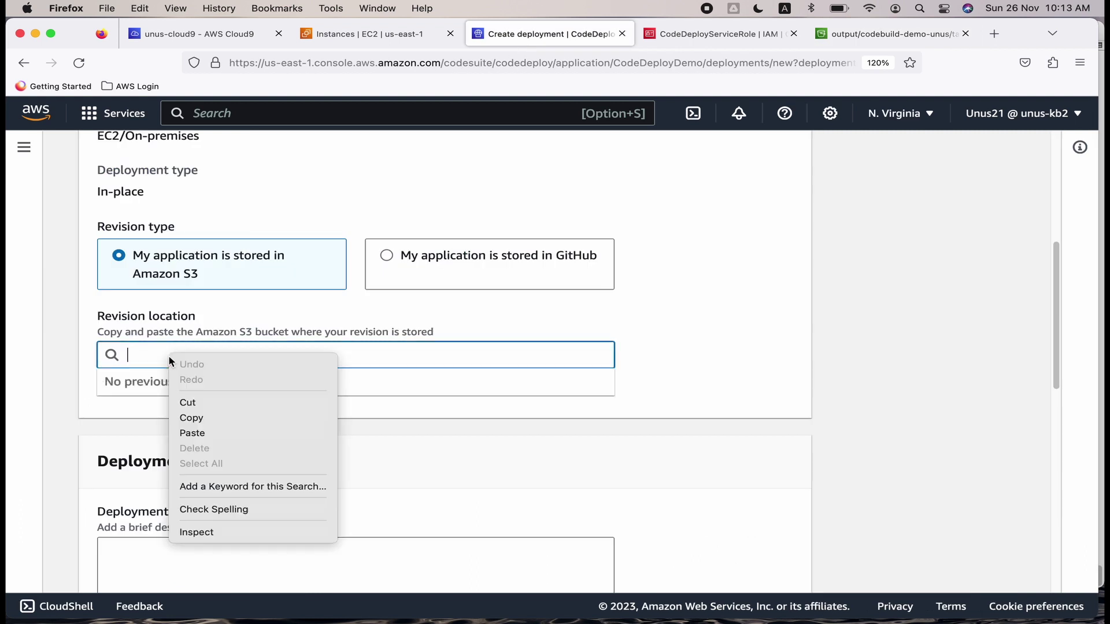
{"action": "left_click", "coordinate": [192, 433]}
Step: Collapse the deployment group overrides and create the deployment with the .zip revision and the optional settings left at their defaults
{"action": "scroll", "coordinate": [688, 385], "scroll_direction": "down", "scroll_amount": 1}
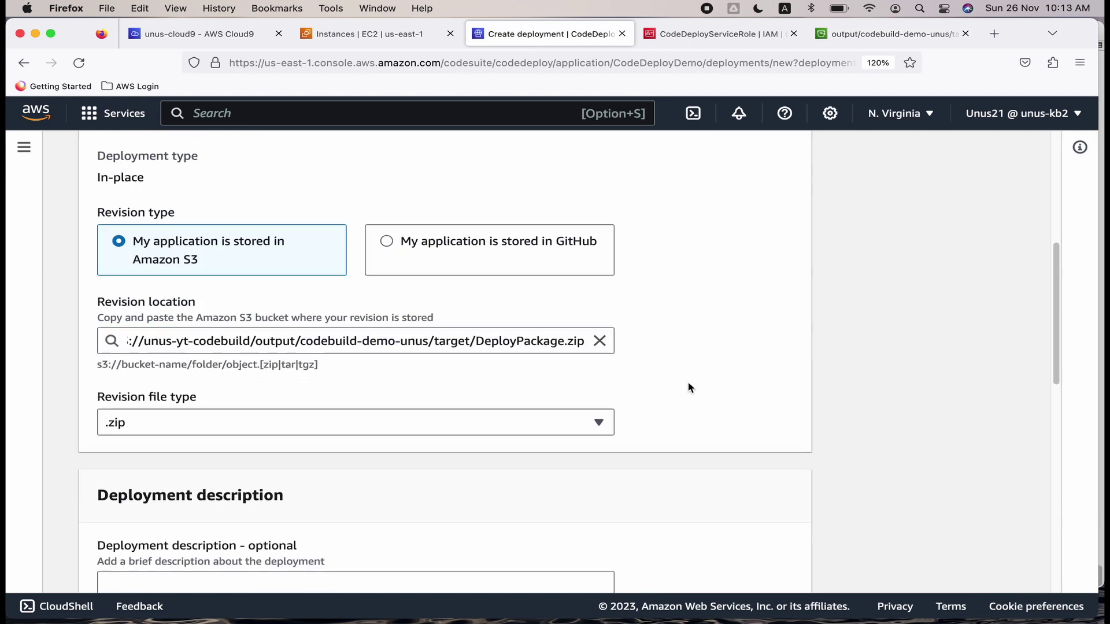
{"action": "scroll", "coordinate": [689, 387], "scroll_direction": "down", "scroll_amount": 1}
{"action": "scroll", "coordinate": [689, 387], "scroll_direction": "down", "scroll_amount": 3}
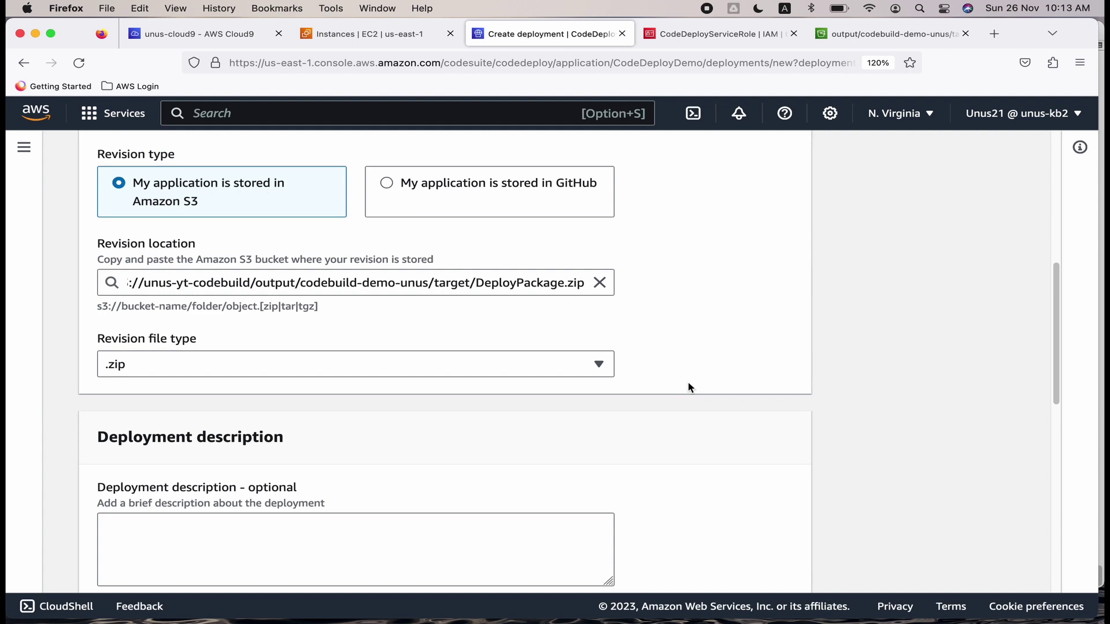
{"action": "scroll", "coordinate": [687, 381], "scroll_direction": "down", "scroll_amount": 20}
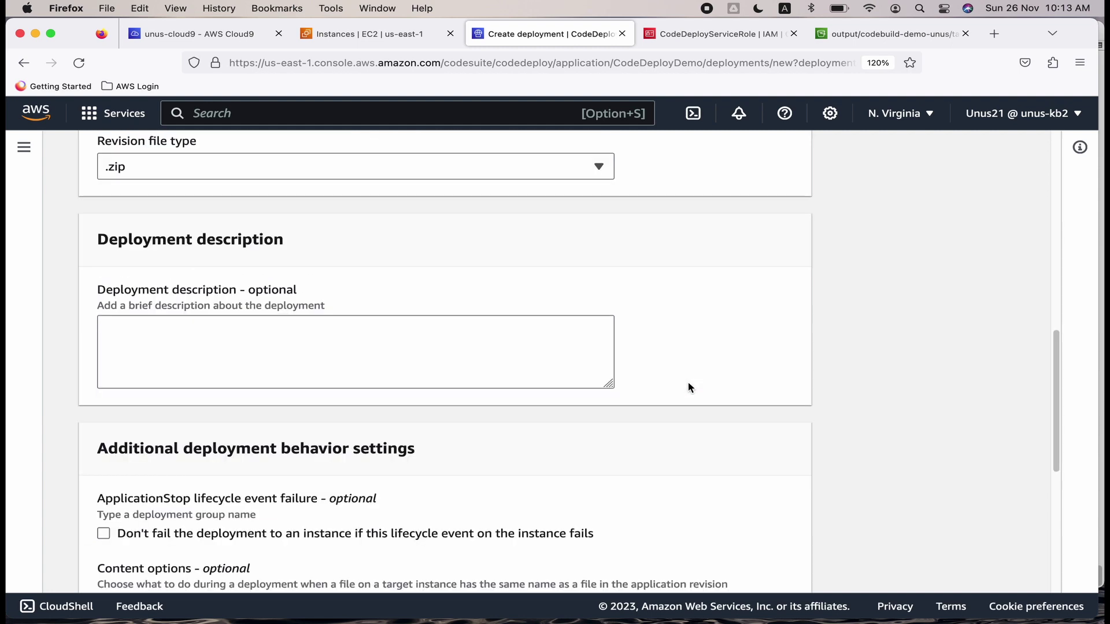
{"action": "scroll", "coordinate": [410, 445], "scroll_direction": "down", "scroll_amount": 3}
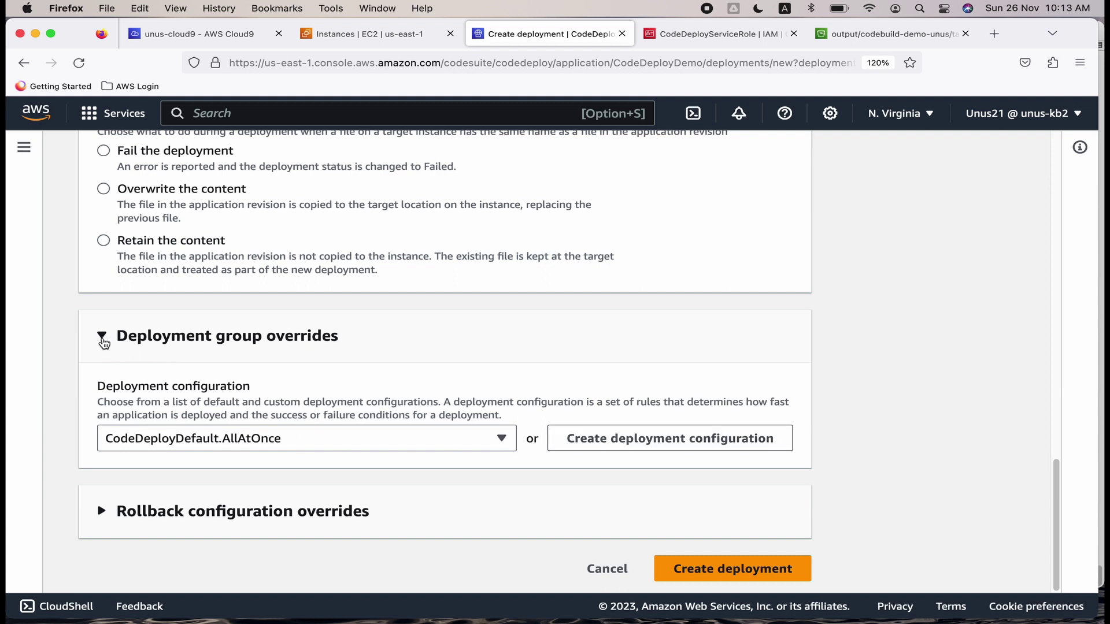
{"action": "left_click", "coordinate": [102, 342]}
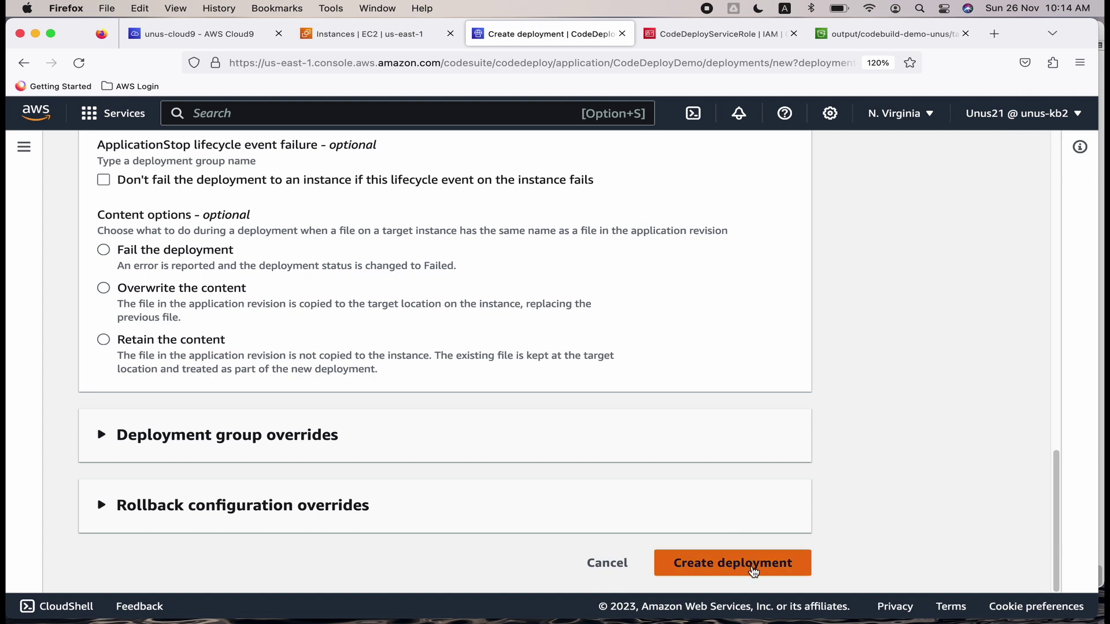
{"action": "left_click", "coordinate": [753, 571]}
Step: Open the lifecycle events of the deployment's instance and check the status of each event from ApplicationStop through ValidateService
{"action": "scroll", "coordinate": [744, 463], "scroll_direction": "down", "scroll_amount": 2}
{"action": "scroll", "coordinate": [744, 462], "scroll_direction": "down", "scroll_amount": 9}
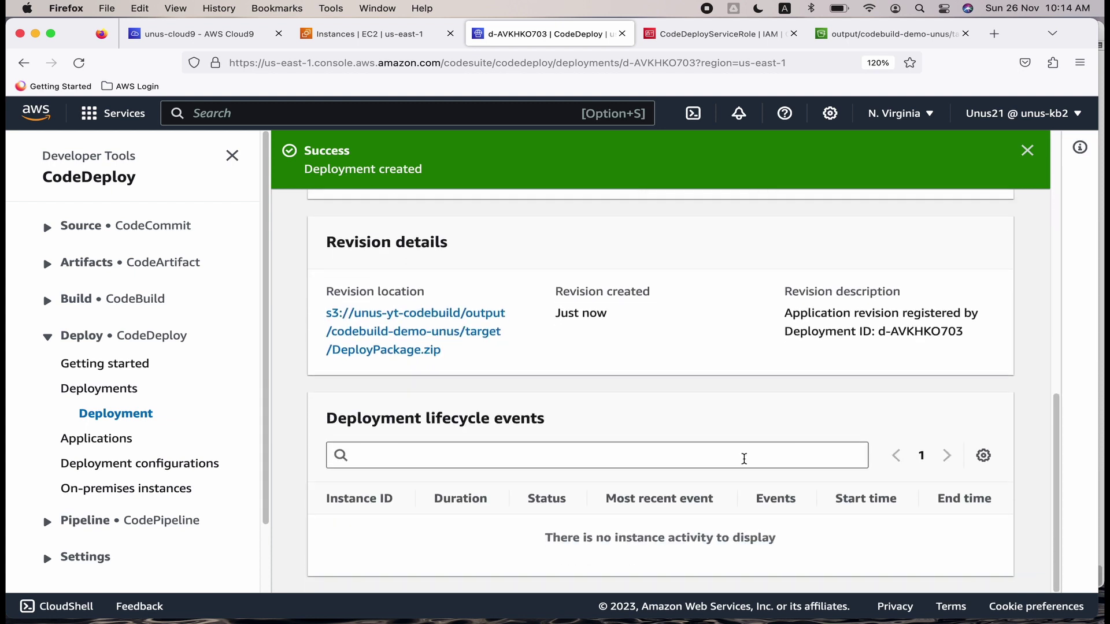
{"action": "scroll", "coordinate": [744, 458], "scroll_direction": "down", "scroll_amount": 1}
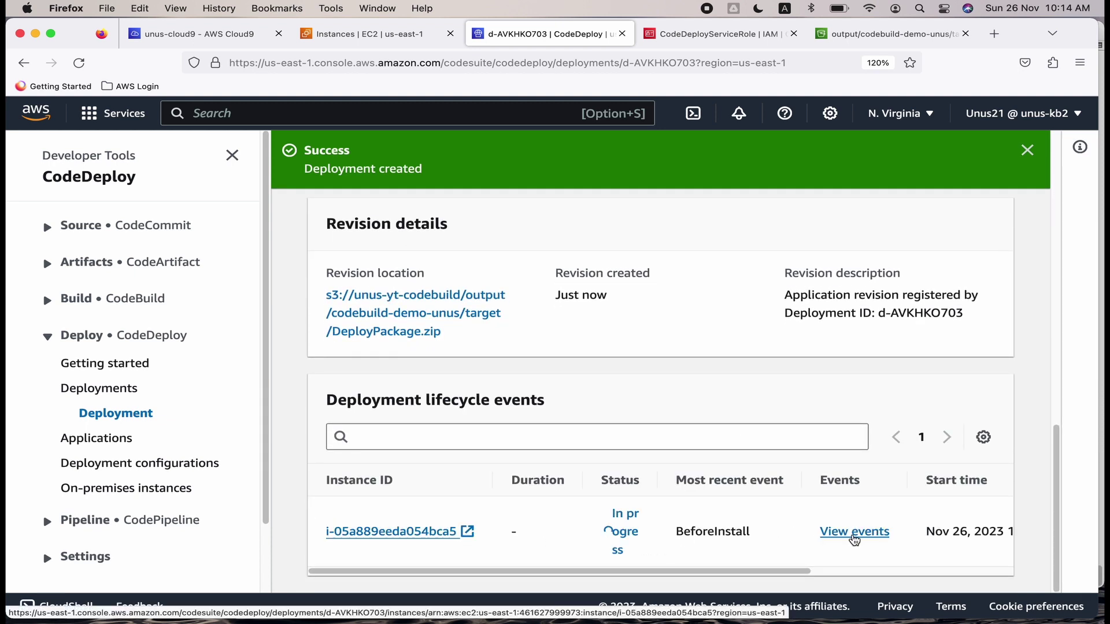
{"action": "left_click", "coordinate": [854, 533]}
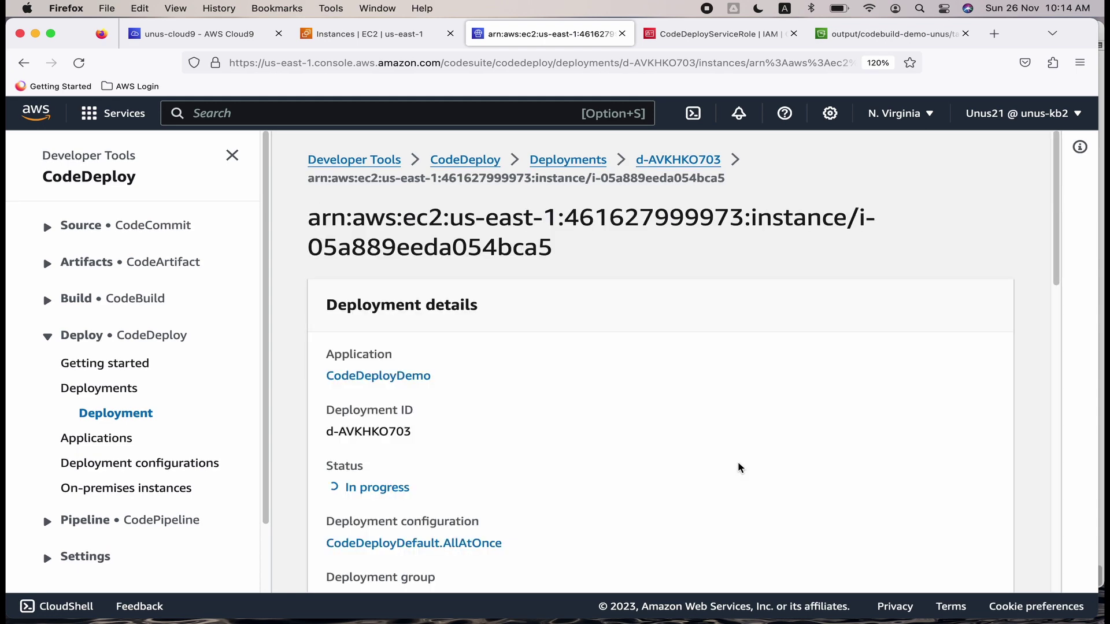
{"action": "scroll", "coordinate": [738, 467], "scroll_direction": "down", "scroll_amount": 12}
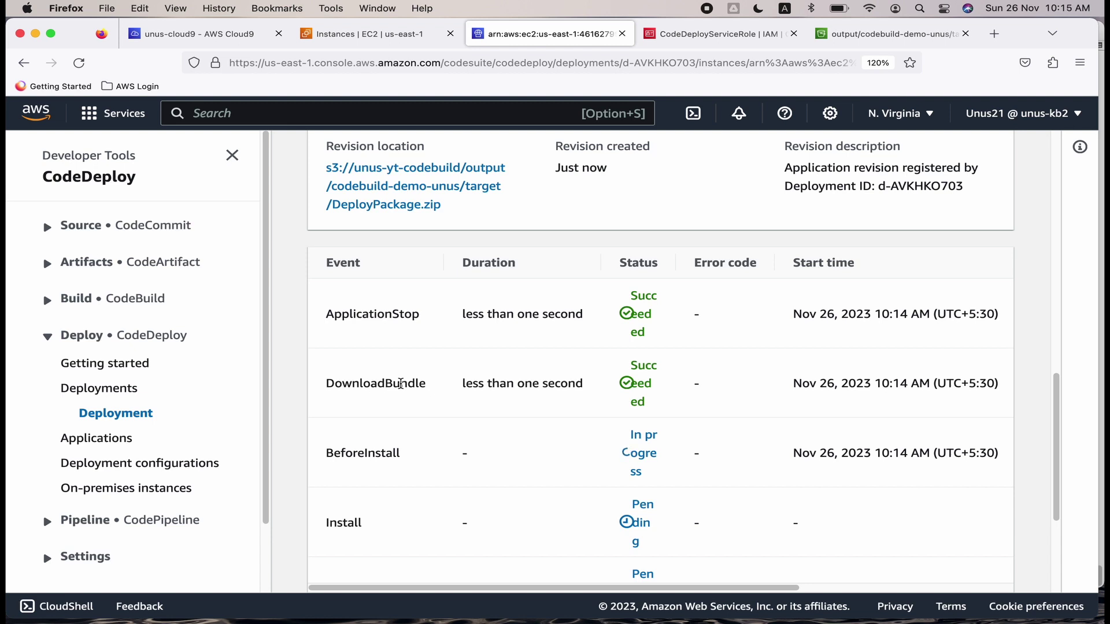
{"action": "scroll", "coordinate": [400, 384], "scroll_direction": "down", "scroll_amount": 1}
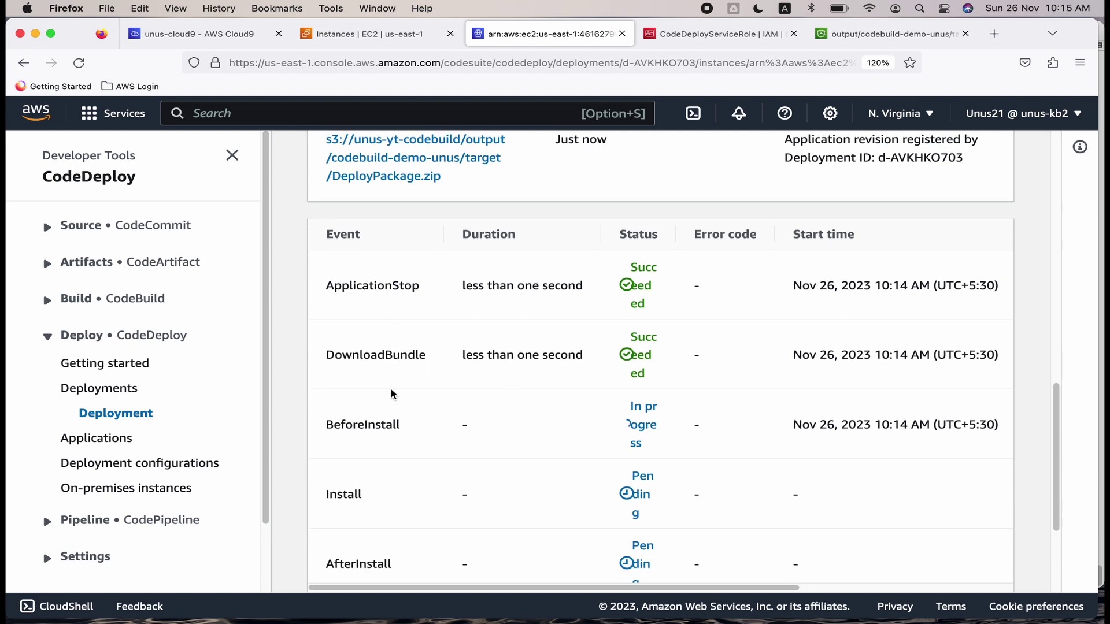
{"action": "scroll", "coordinate": [397, 390], "scroll_direction": "down", "scroll_amount": 2}
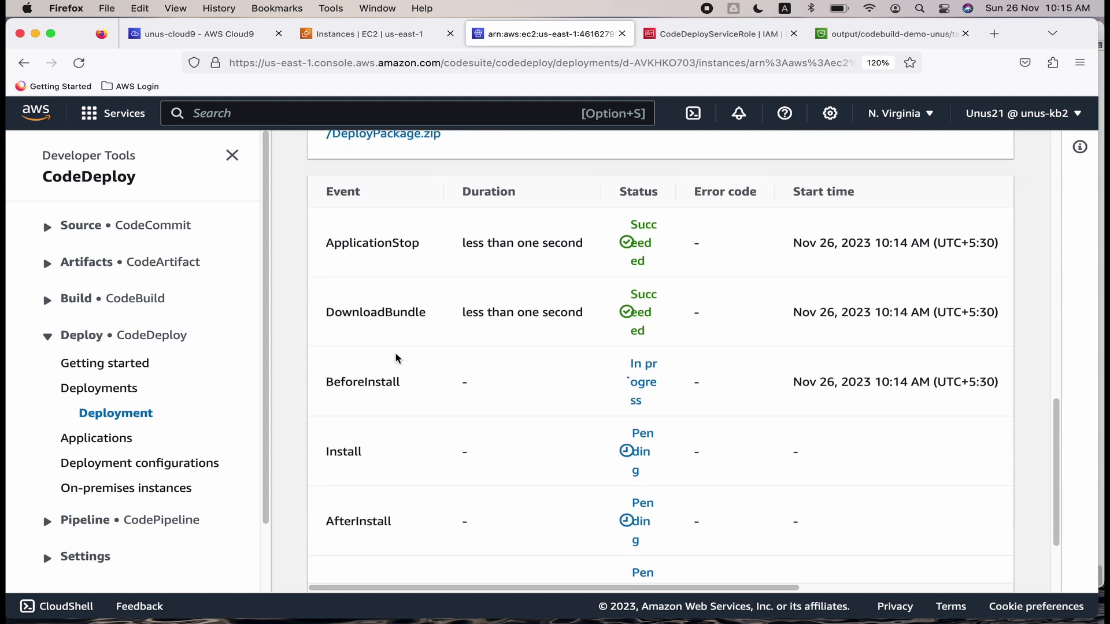
{"action": "scroll", "coordinate": [371, 394], "scroll_direction": "down", "scroll_amount": 4}
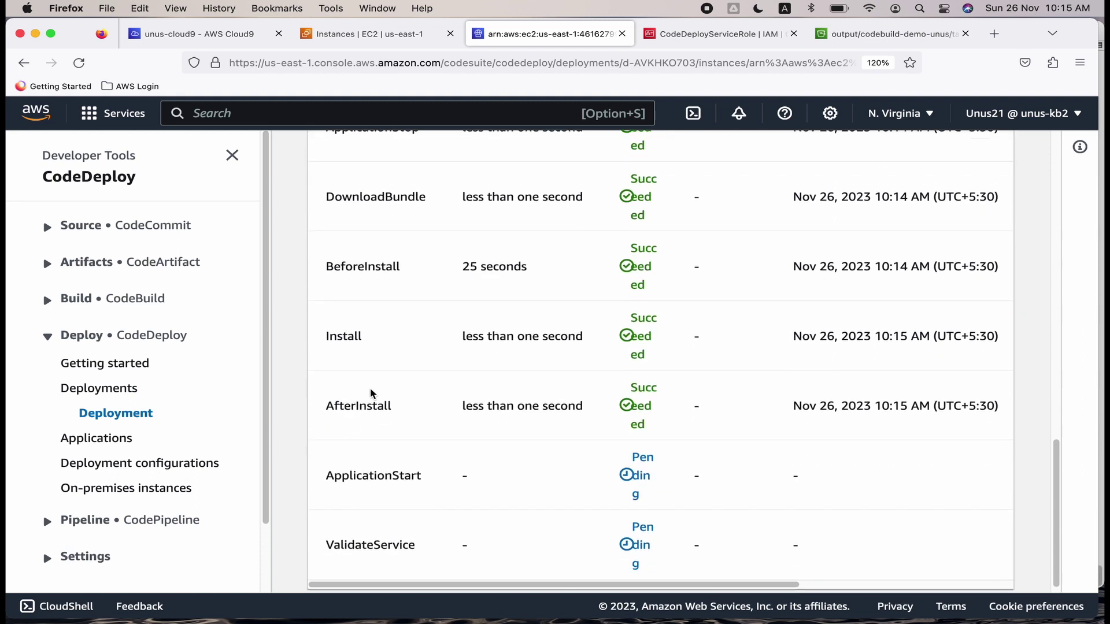
{"action": "scroll", "coordinate": [371, 394], "scroll_direction": "down", "scroll_amount": 1}
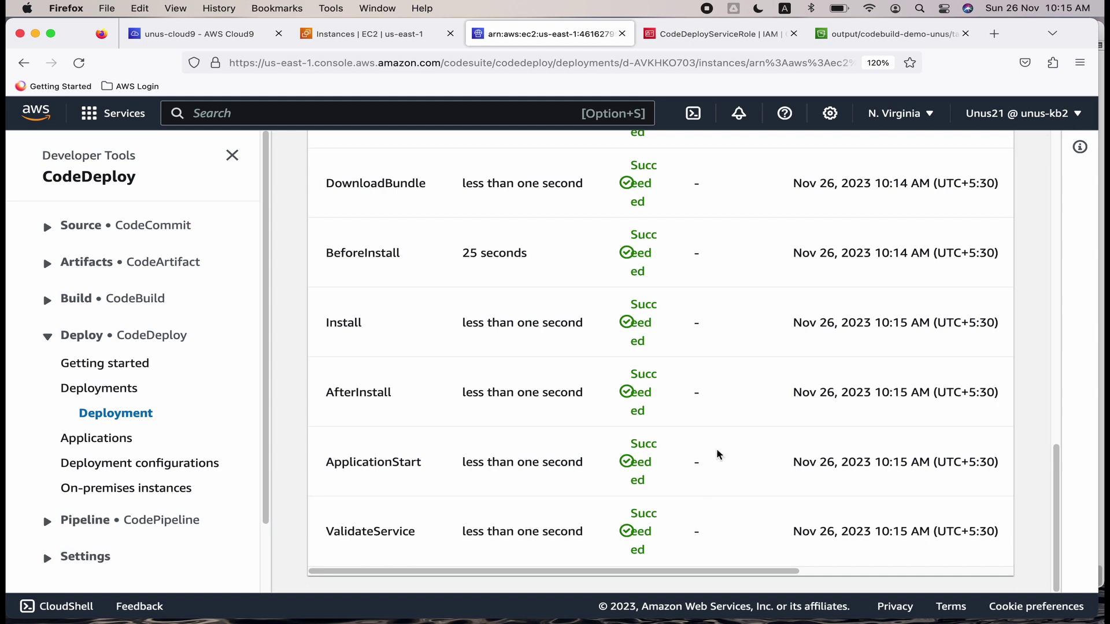
{"action": "scroll", "coordinate": [717, 454], "scroll_direction": "up", "scroll_amount": 7}
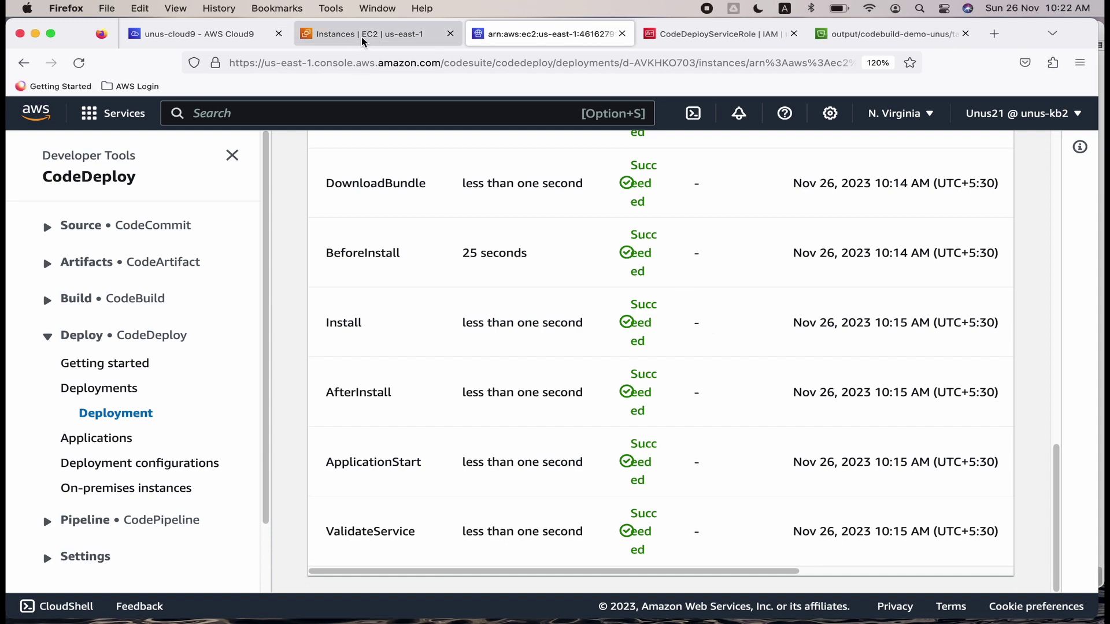
Step: Copy the CodeDeploy instance's public IPv4 address and open 18.208.214.43:8080/hello-world-war-1.0.0/ in a new browser tab
{"action": "left_click", "coordinate": [361, 34]}
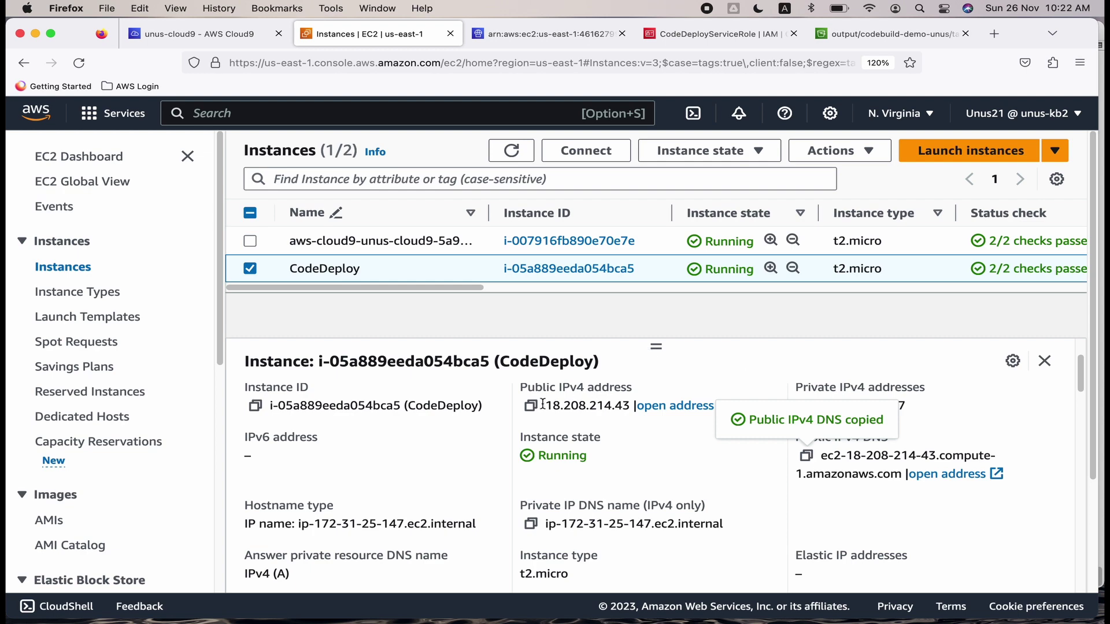
{"action": "left_click", "coordinate": [989, 36]}
{"action": "right_click", "coordinate": [279, 65]}
{"action": "left_click", "coordinate": [298, 148]}
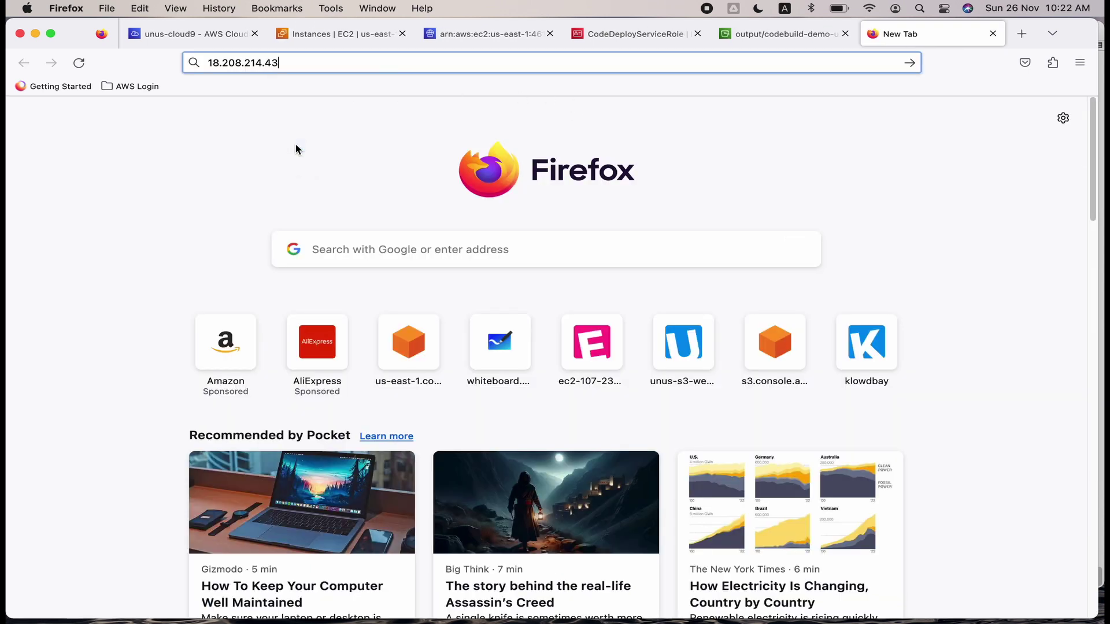
{"action": "type", "text": ":8"}
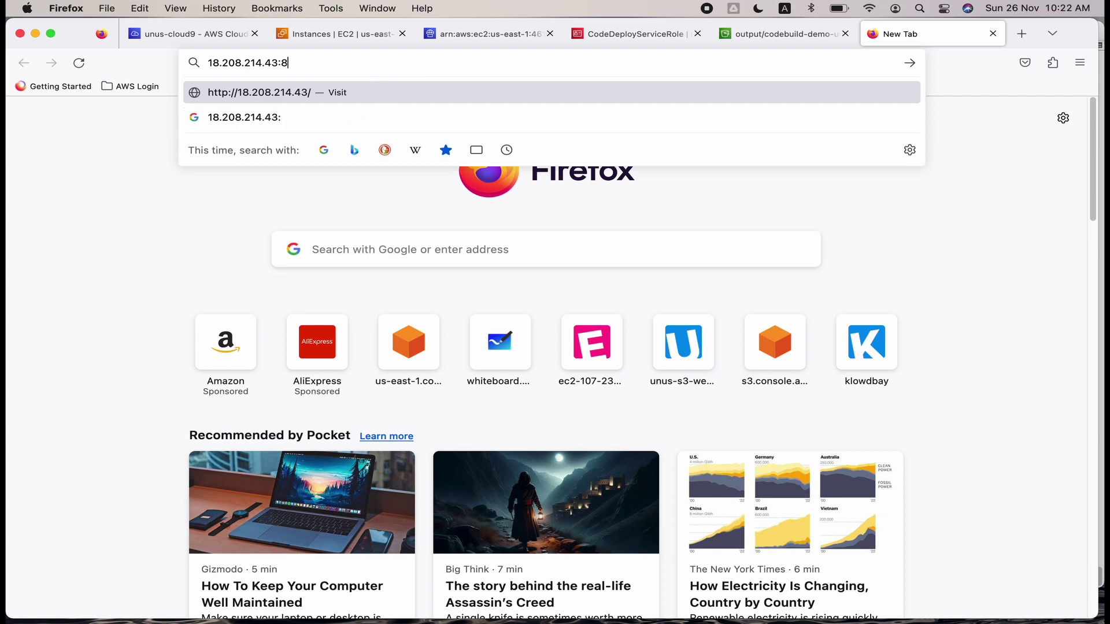
{"action": "type", "text": "080/"}
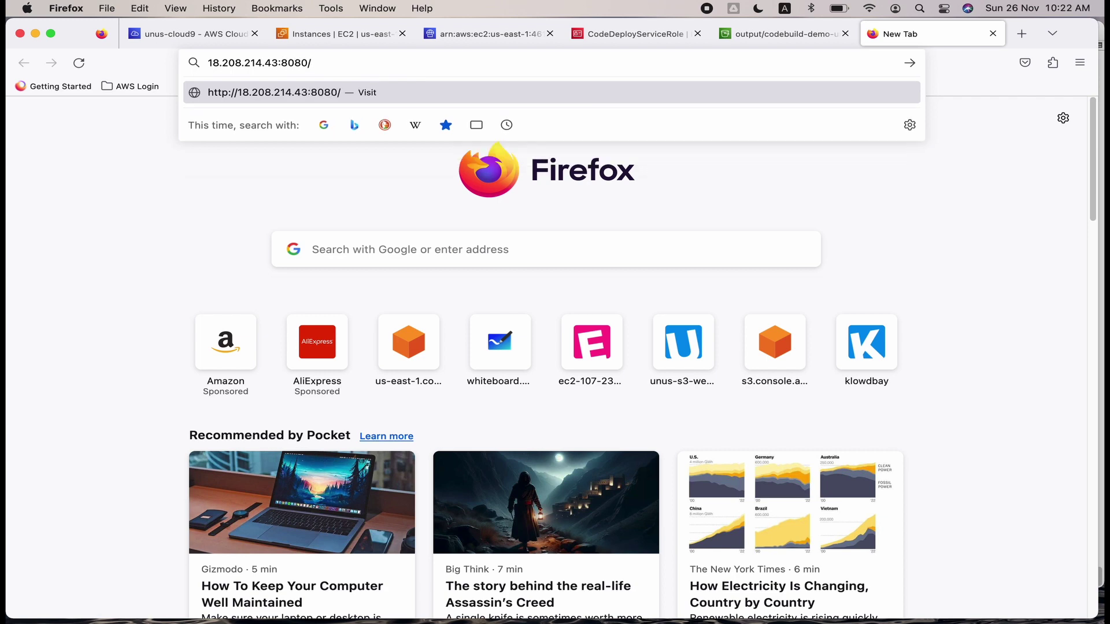
{"action": "type", "text": "hello-world-war-1."}
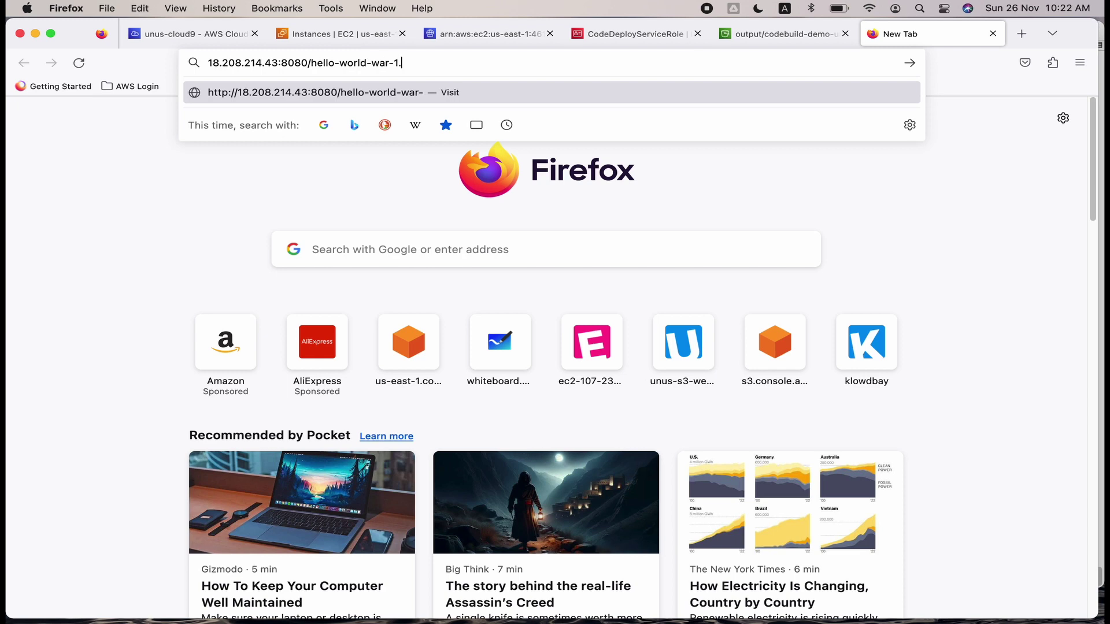
{"action": "type", "text": "0.0/"}
{"action": "key", "text": "Return"}
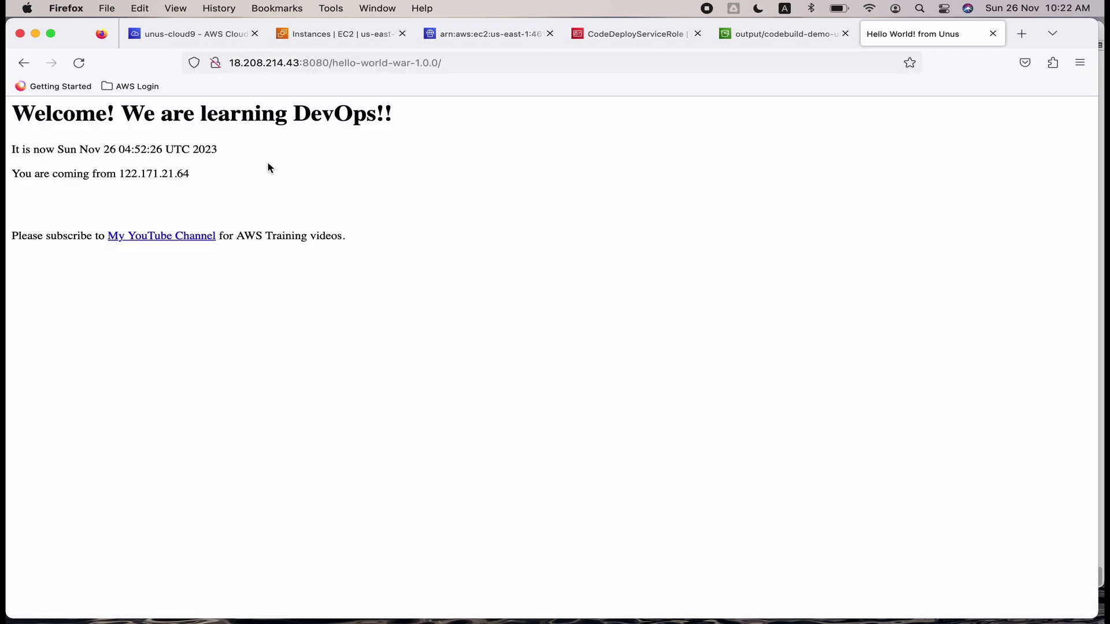